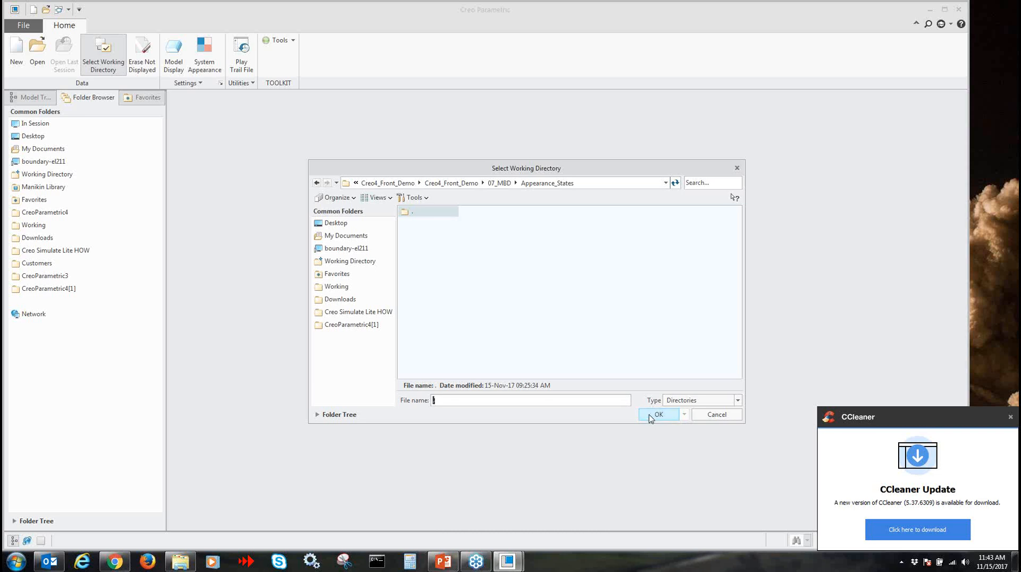
Set the Appearance_States folder as the working directory, open body.prt and dismiss the CCleaner update notification
click(660, 416)
click(38, 54)
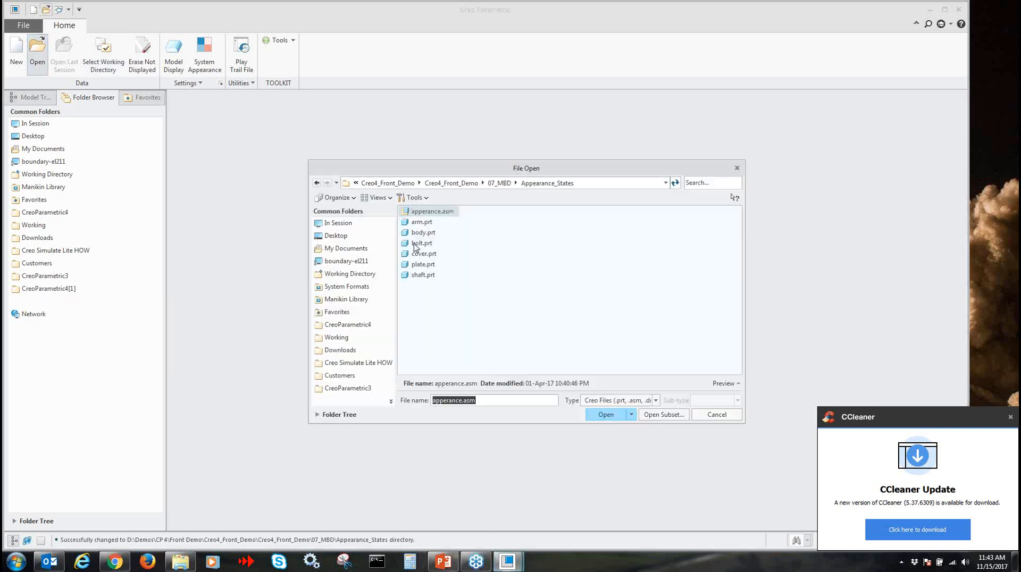
click(423, 232)
click(606, 414)
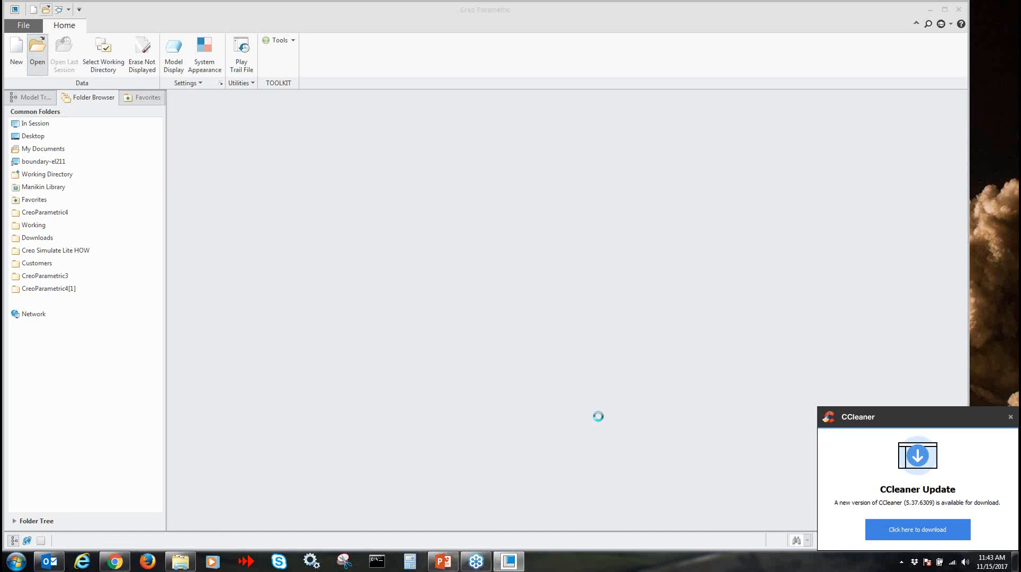
click(1011, 416)
scroll(774, 266, down, 1)
shift+middle_drag(773, 265, 752, 276)
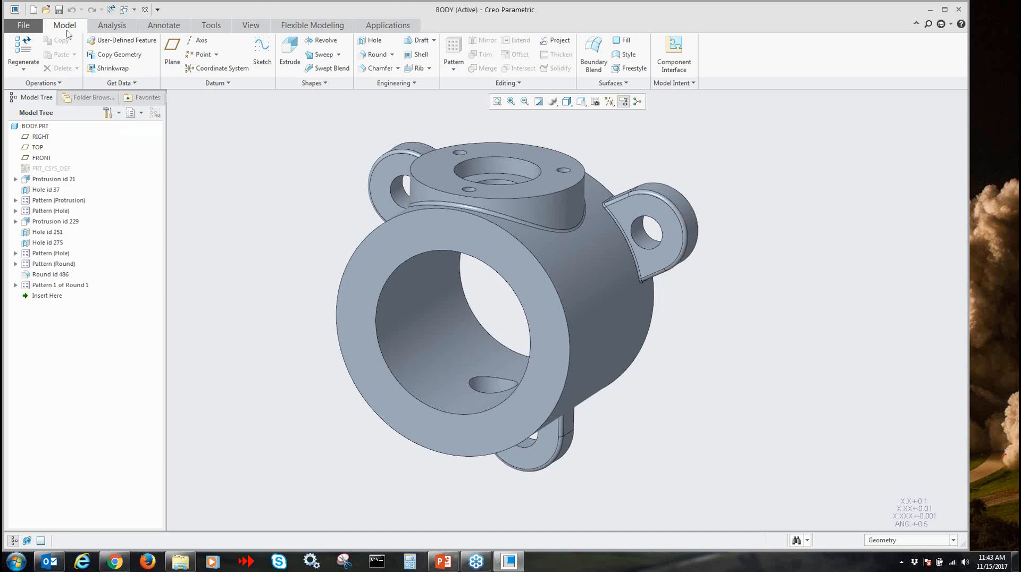
Examine the annotation environment and the Default All combined state of the body part in the View Manager
click(163, 26)
scroll(336, 179, down, 1)
scroll(336, 180, up, 1)
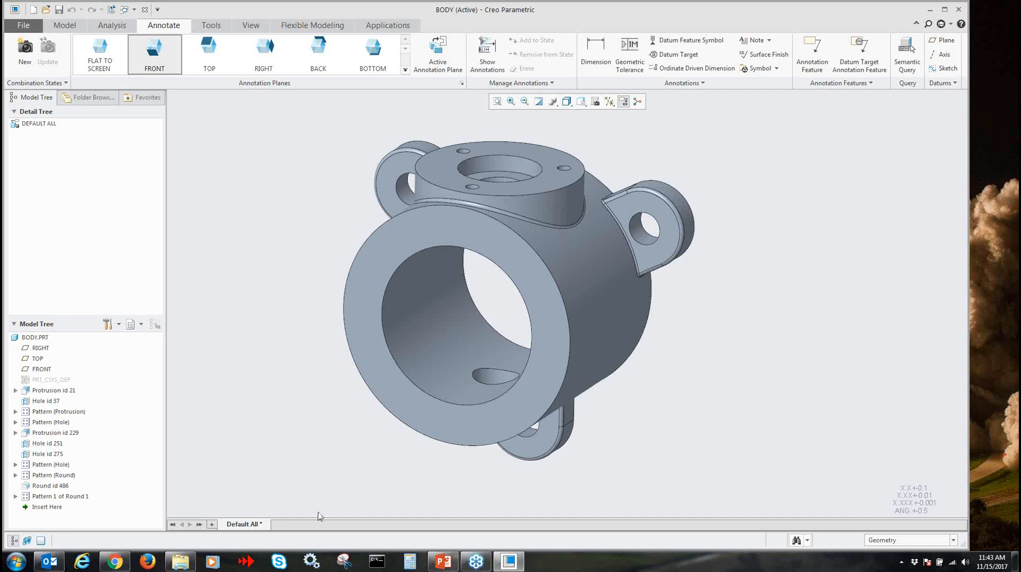
right_click(250, 523)
click(289, 528)
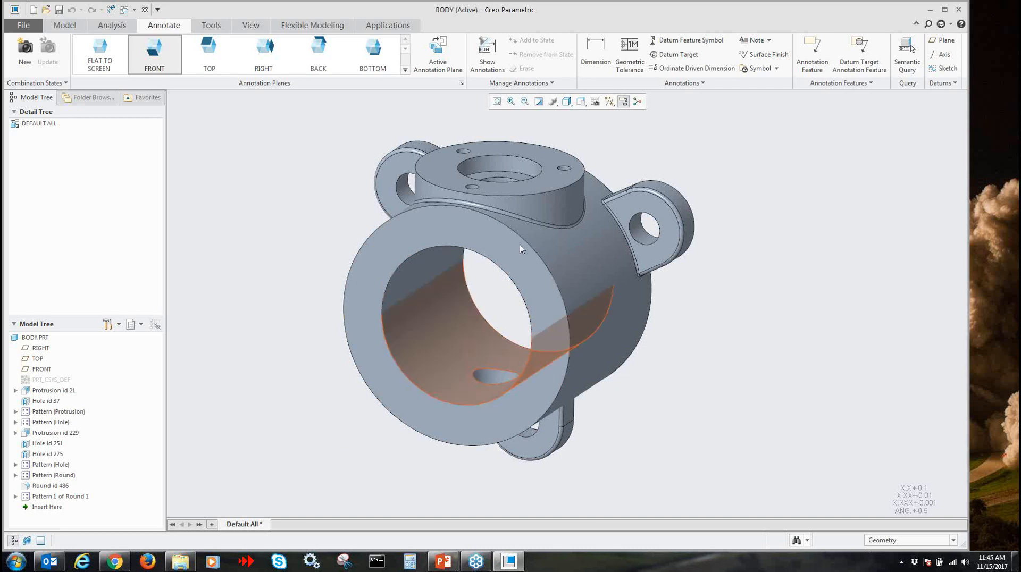
click(596, 102)
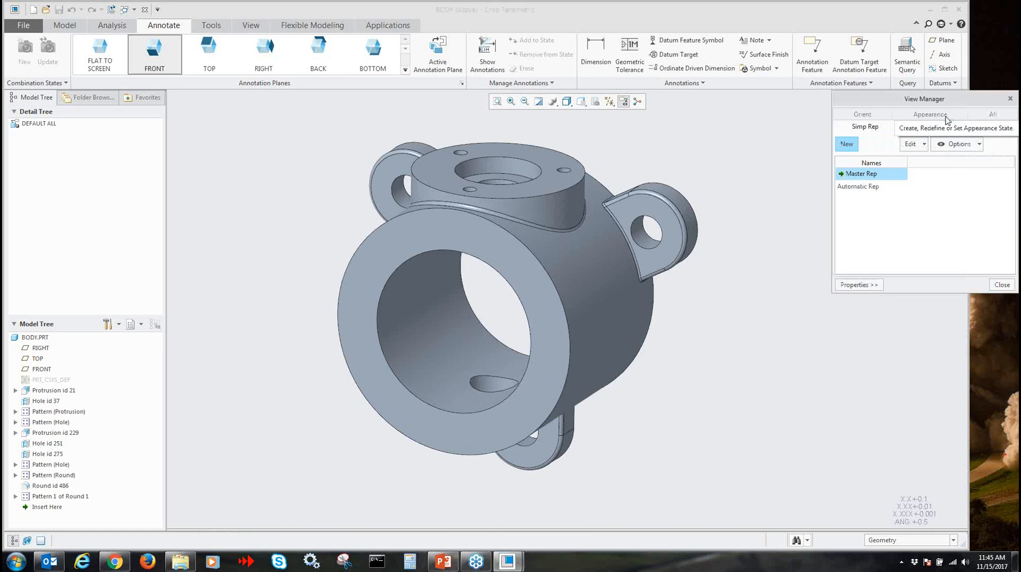
click(978, 118)
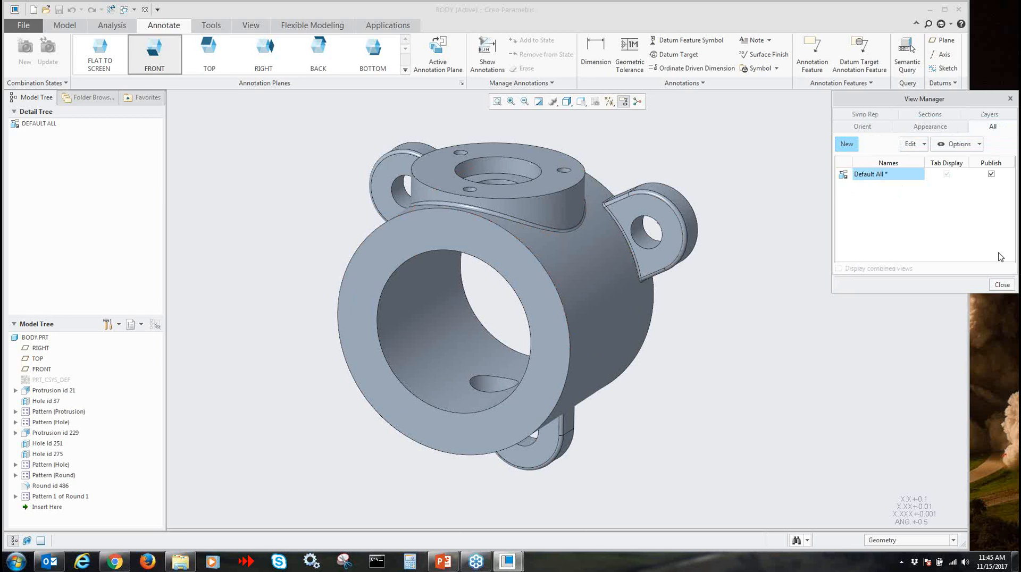
click(1001, 285)
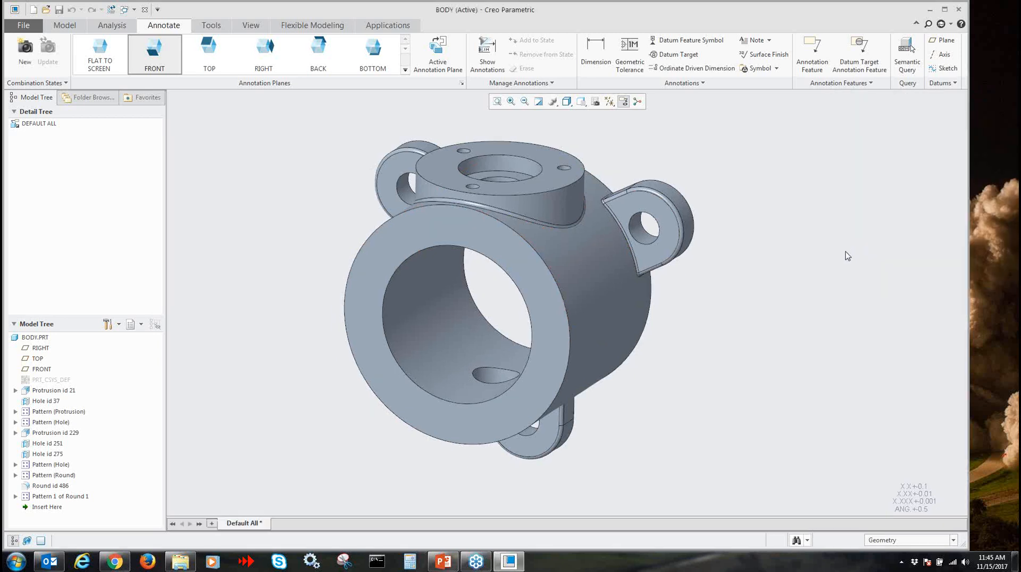
shift+middle_drag(808, 236, 701, 234)
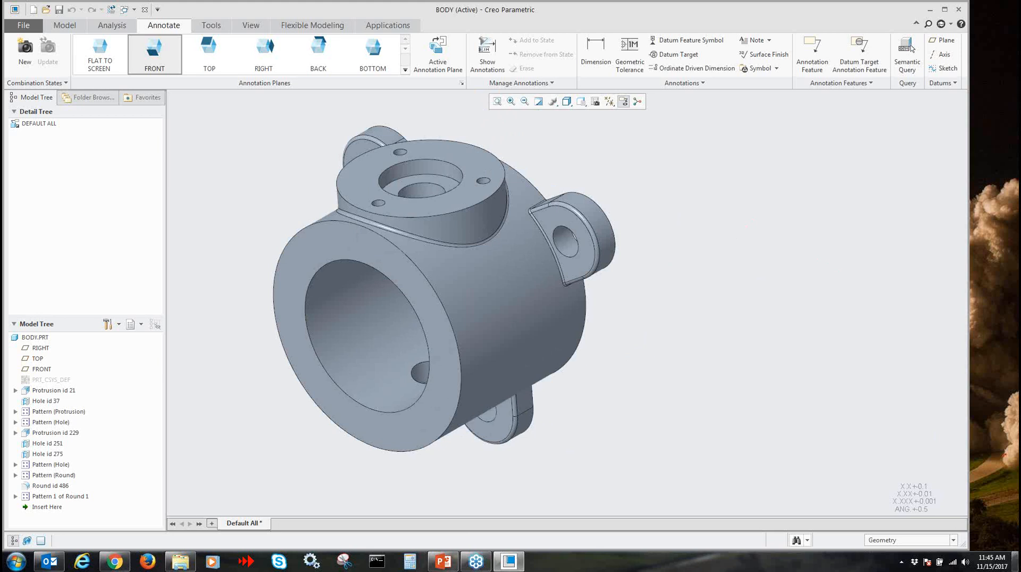
click(148, 561)
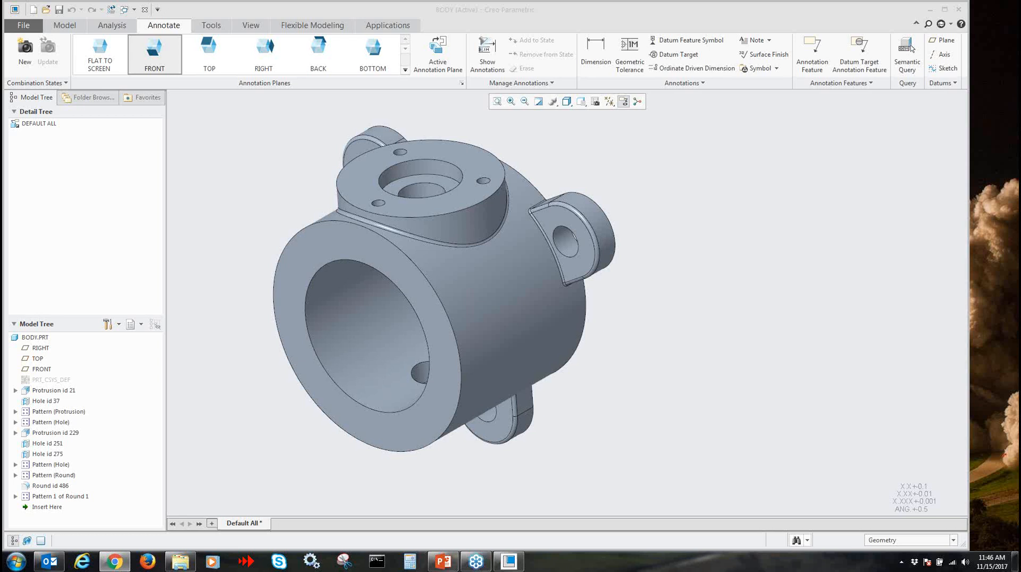
shift+middle_drag(504, 374, 579, 387)
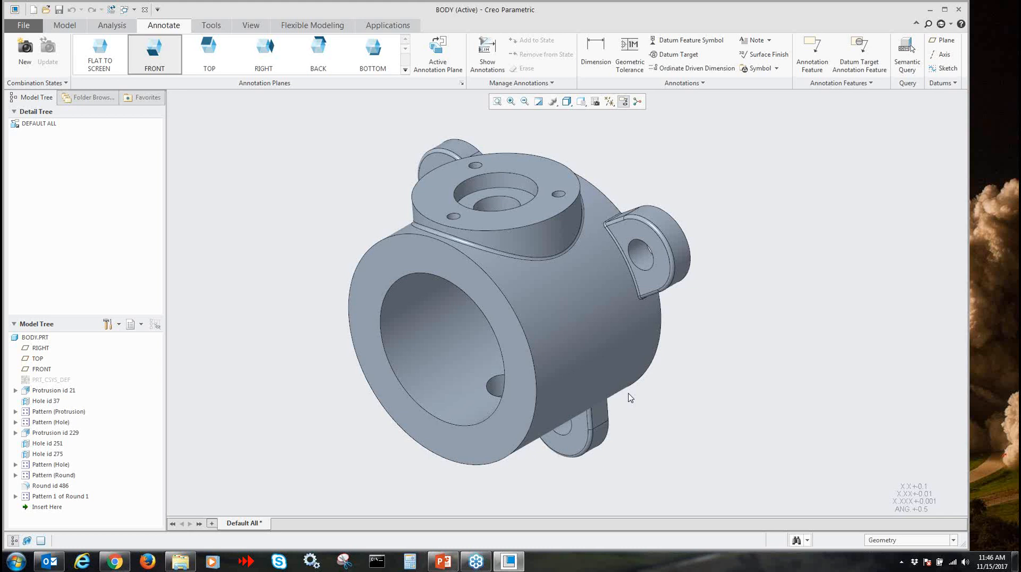
shift+middle_drag(727, 389, 678, 386)
Create a new appearance state named MBD for the body part in the View Manager
click(609, 102)
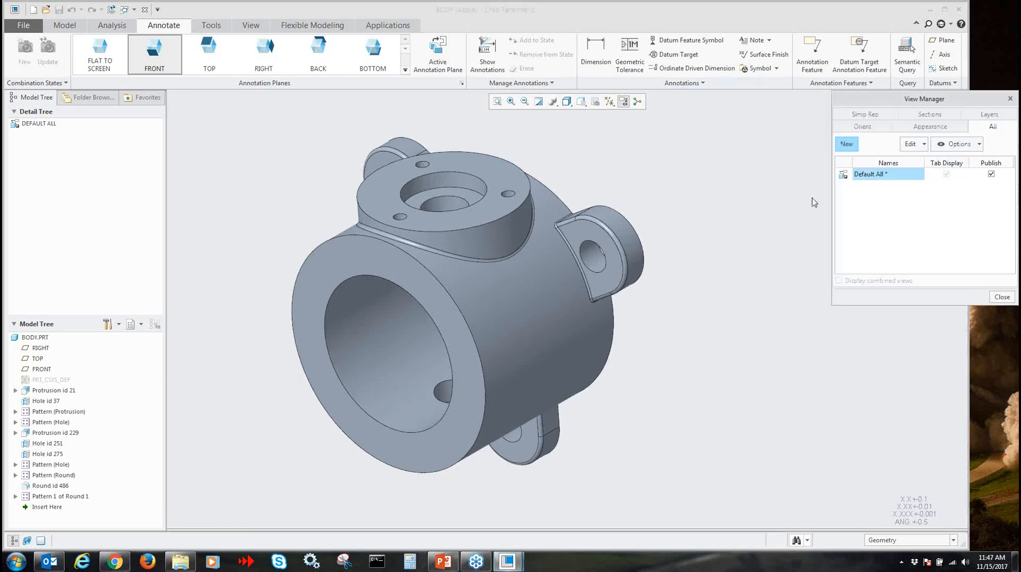
click(919, 126)
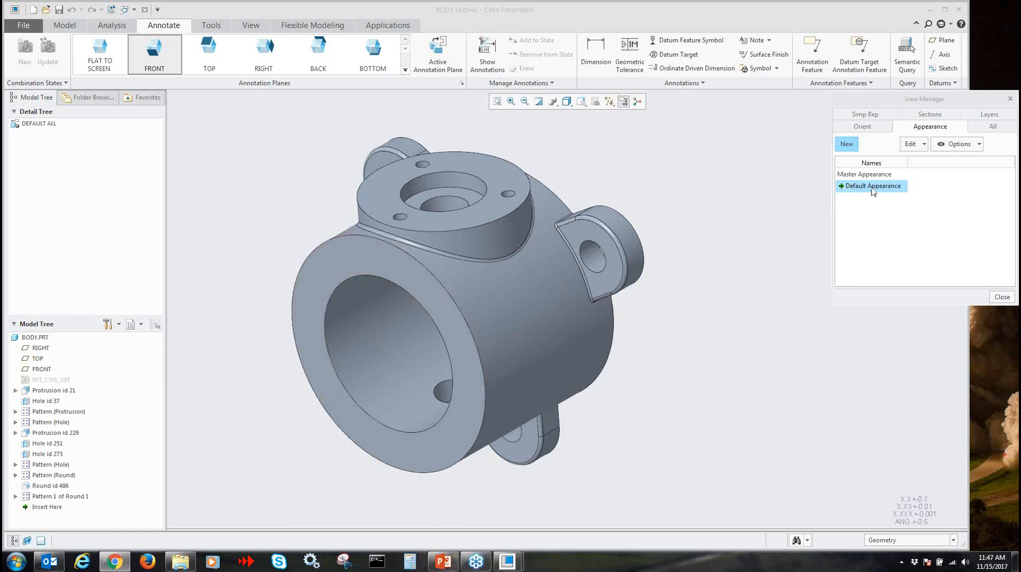
click(847, 144)
text(MBD)
key(Return)
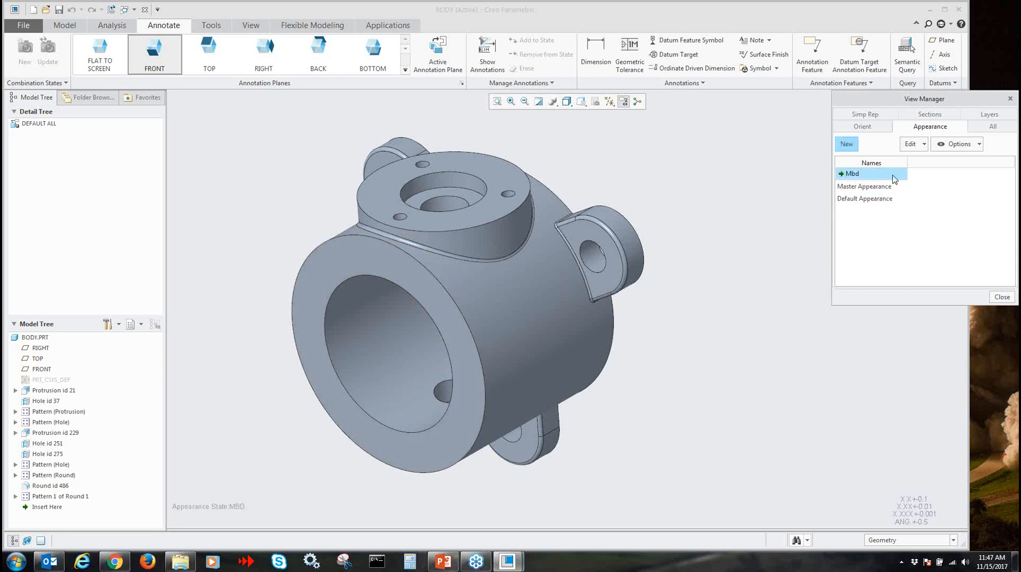
Apply the clear transparent appearance from My Appearances to the whole BODY.PRT
click(251, 27)
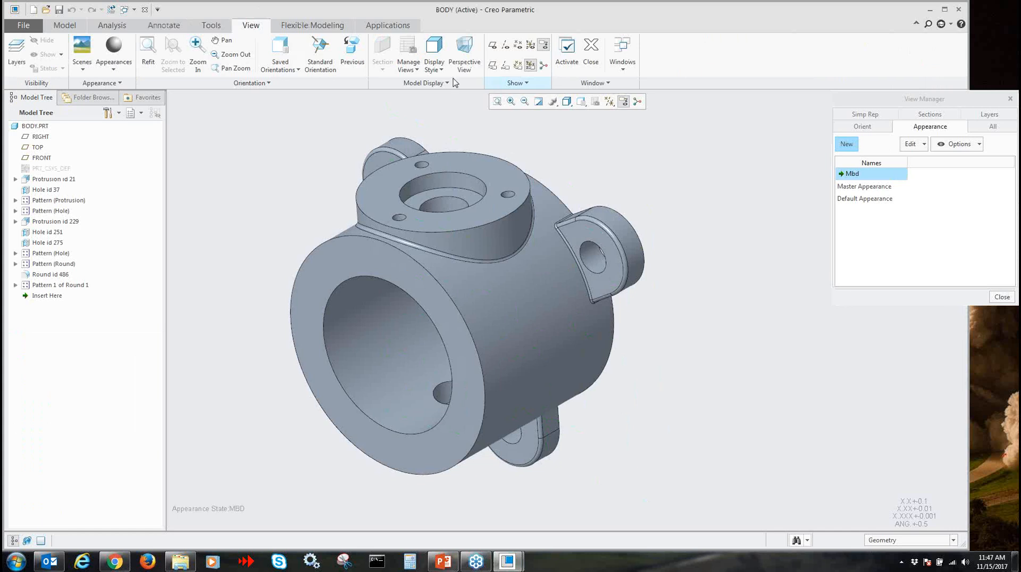
click(110, 69)
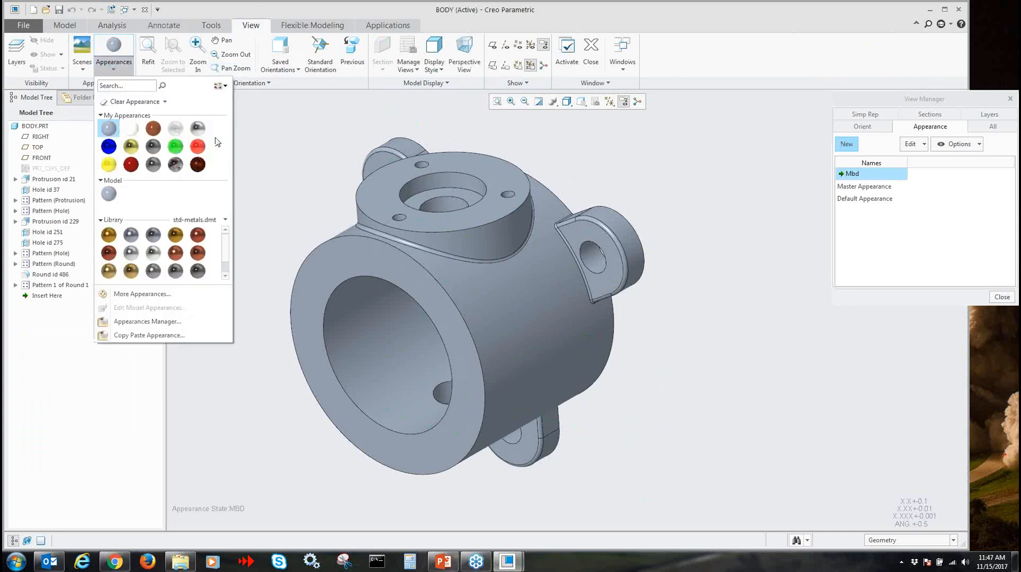
click(175, 133)
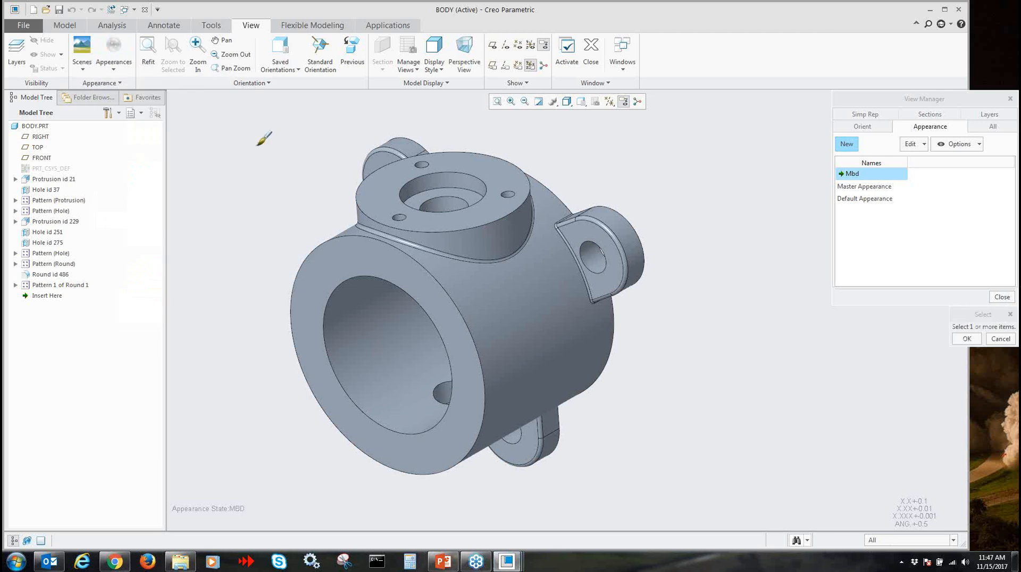
click(39, 127)
middle_click(279, 178)
middle_drag(300, 200, 346, 196)
Switch the body's display style to Shading and back to Shading With Edges
click(567, 102)
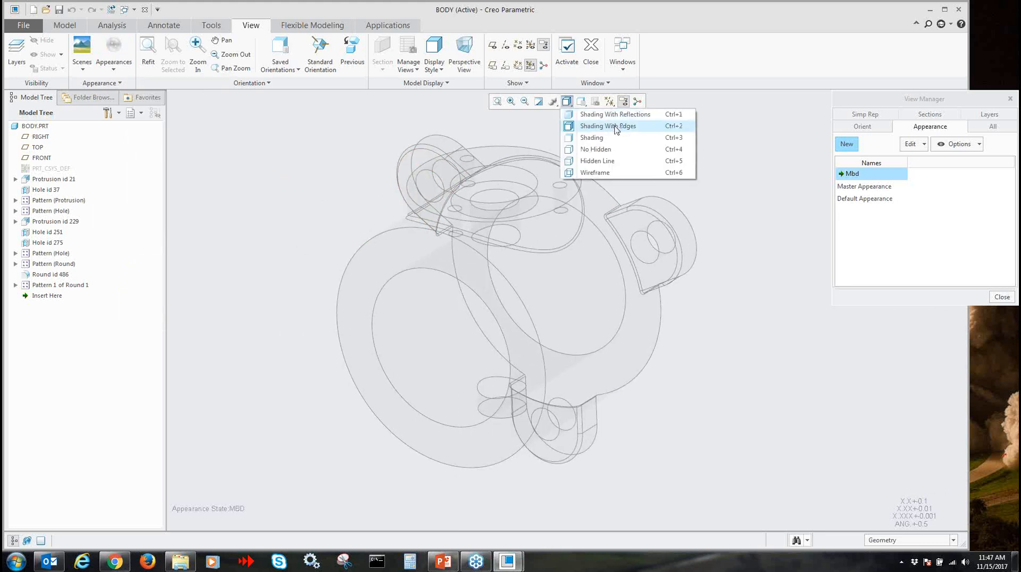
click(609, 139)
mouse_move(677, 210)
middle_down()
mouse_move(719, 168)
mouse_move(700, 196)
mouse_move(708, 201)
middle_up()
click(566, 101)
click(599, 129)
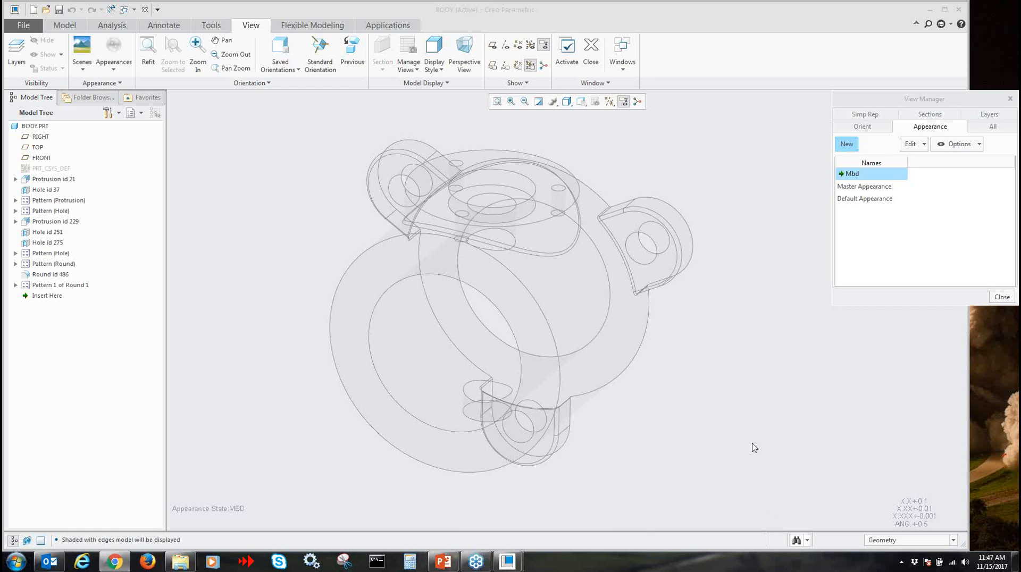
click(703, 445)
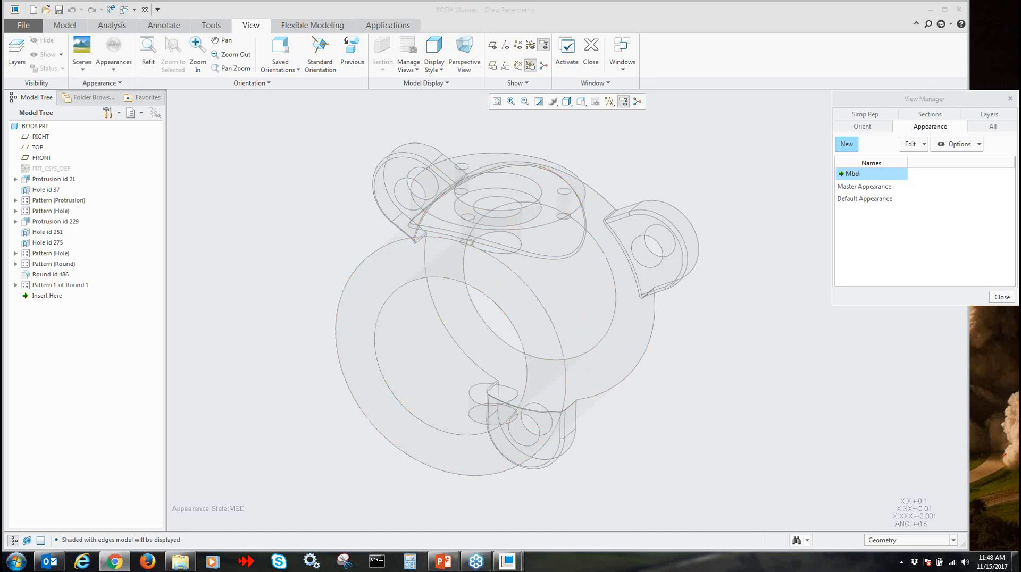
Apply the green appearance to the front ring face, the upper boss's flat face and the rear flange face with the three lugs
click(126, 70)
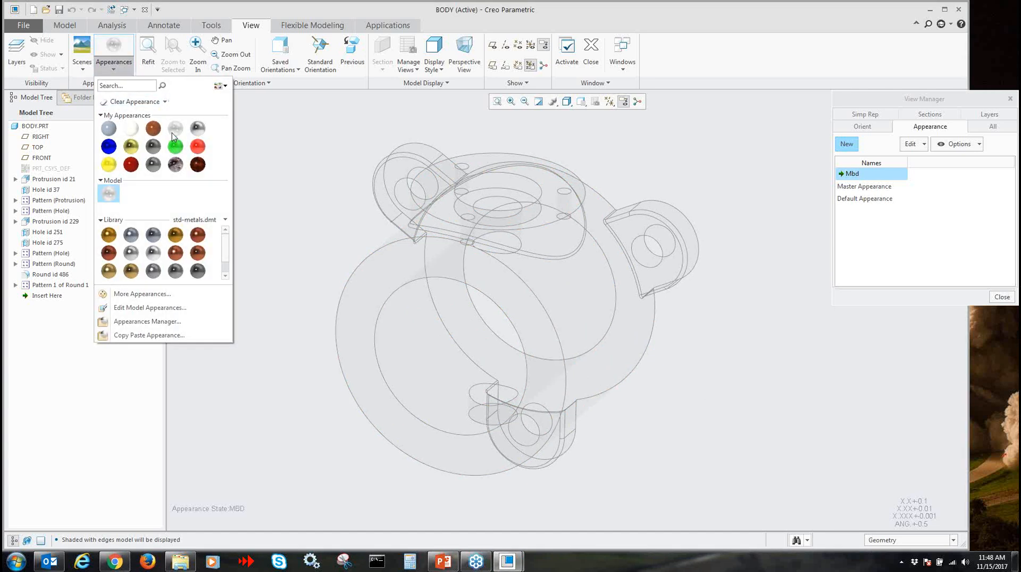
click(176, 151)
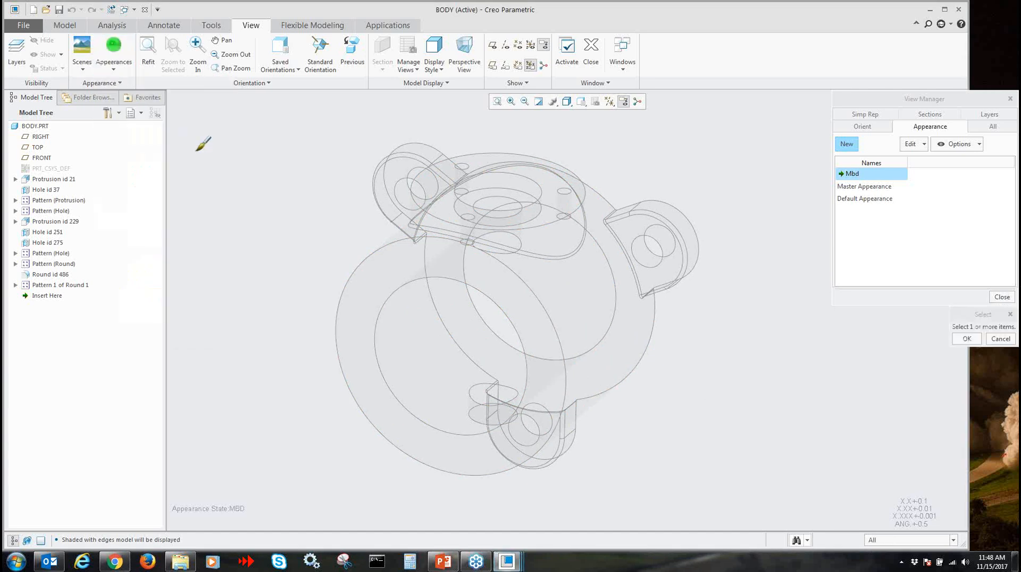
click(456, 358)
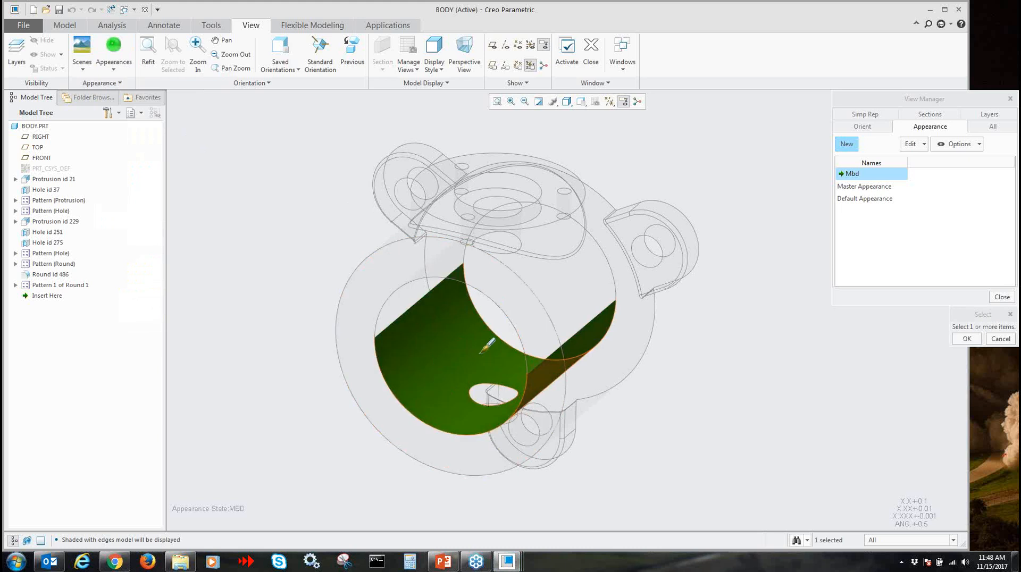
click(605, 207)
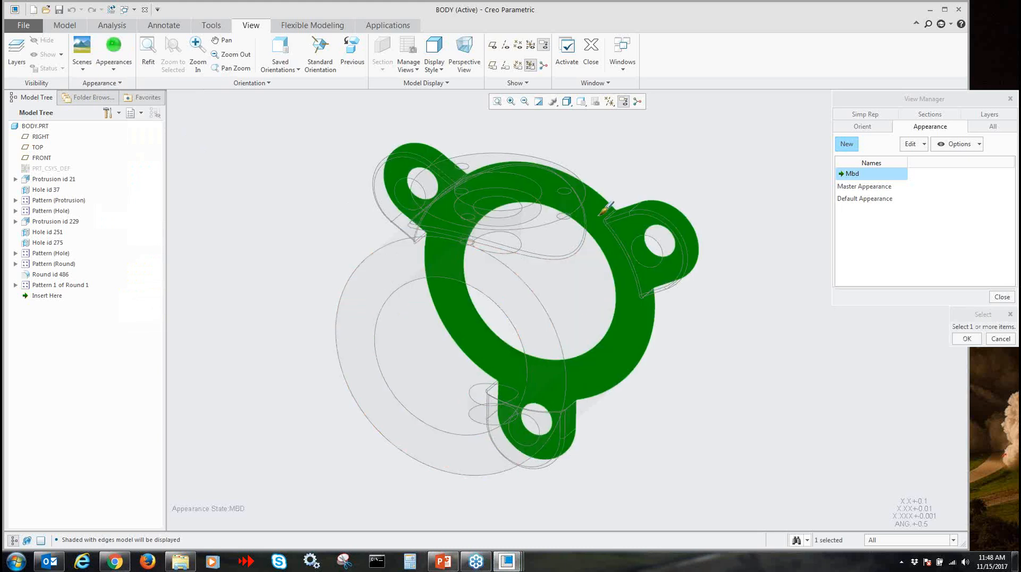
click(450, 193)
click(404, 257)
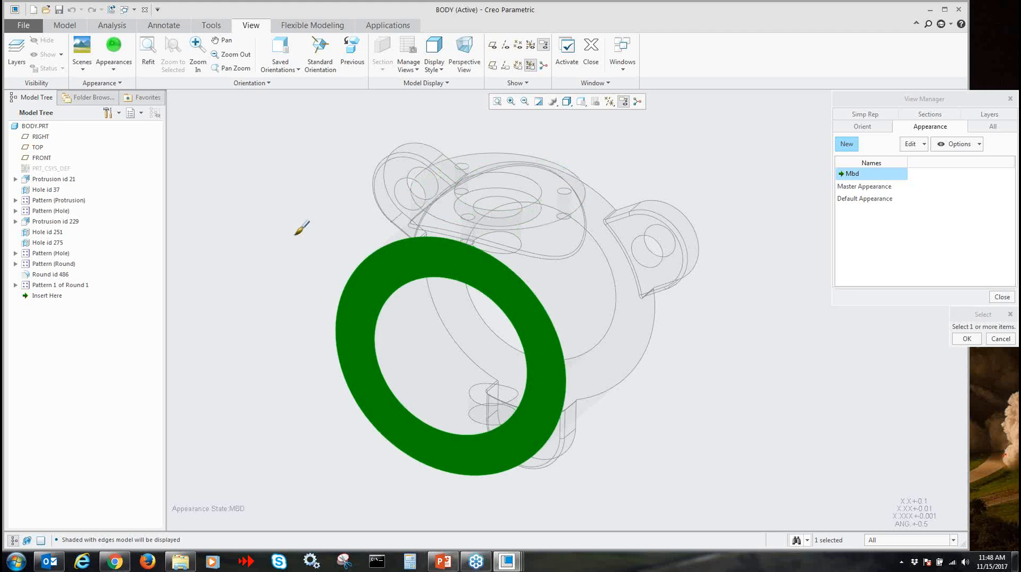
ctrl+click(440, 192)
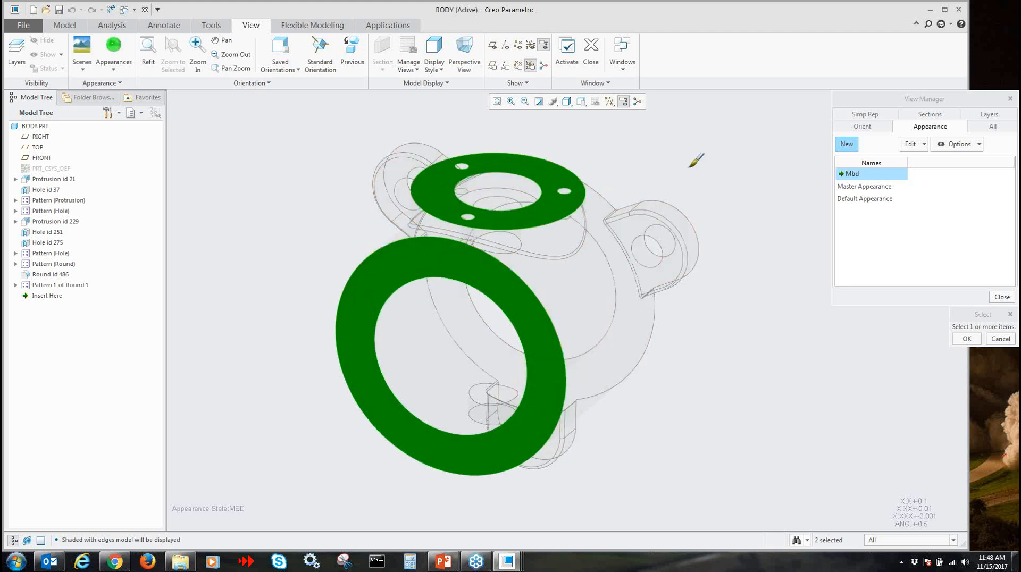
click(448, 357)
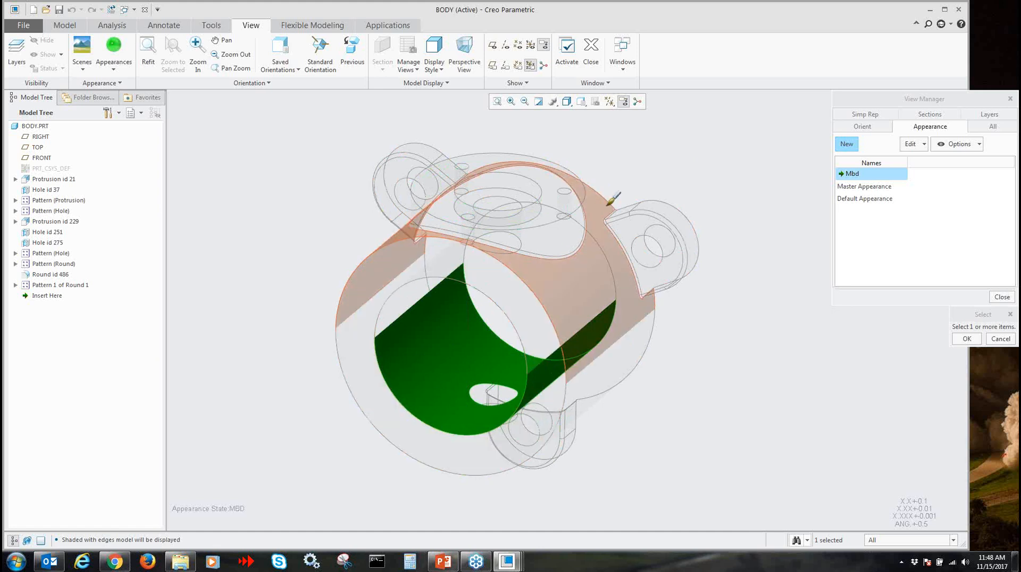
click(604, 205)
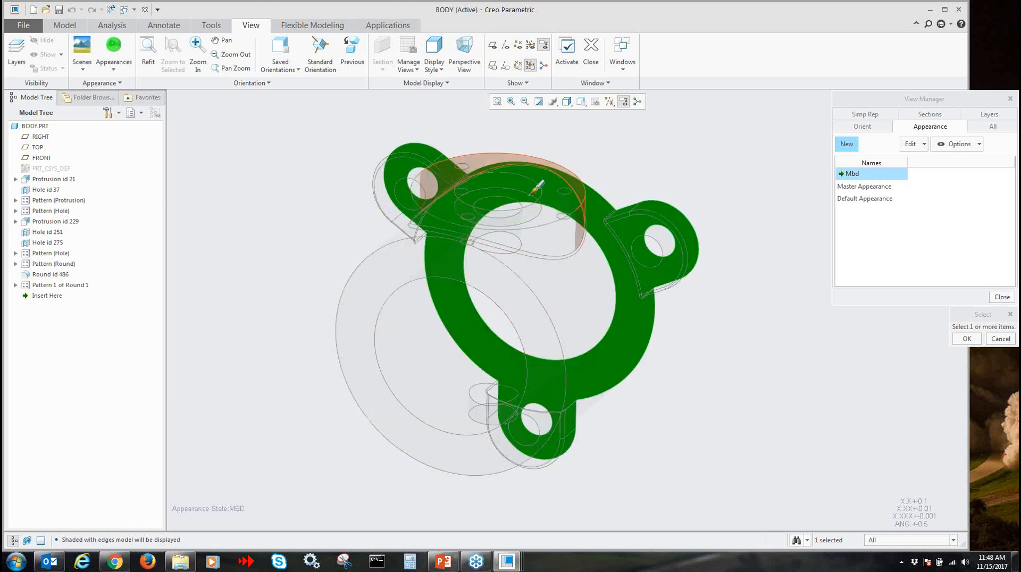
ctrl+click(440, 193)
ctrl+click(368, 273)
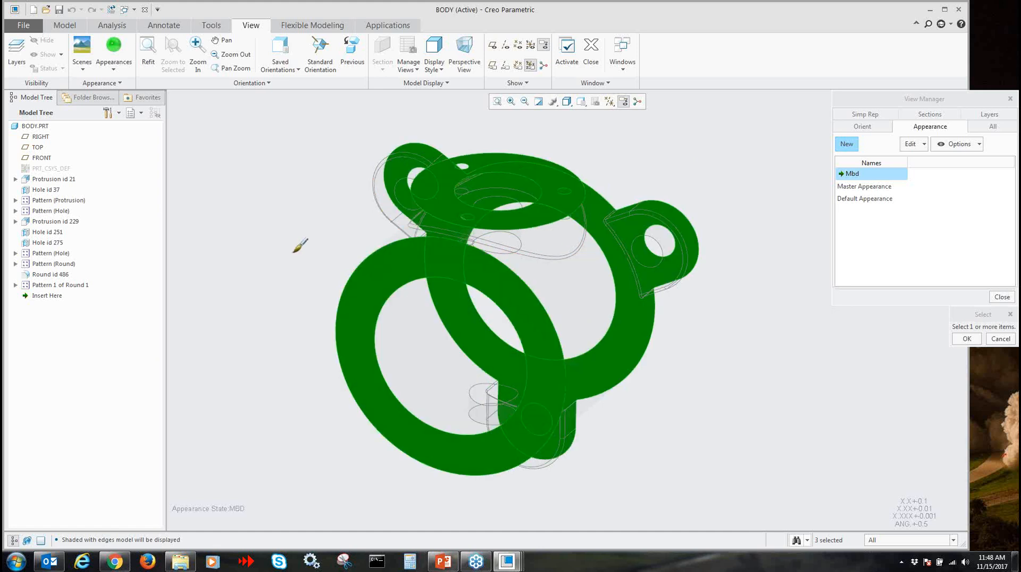
middle_click(294, 257)
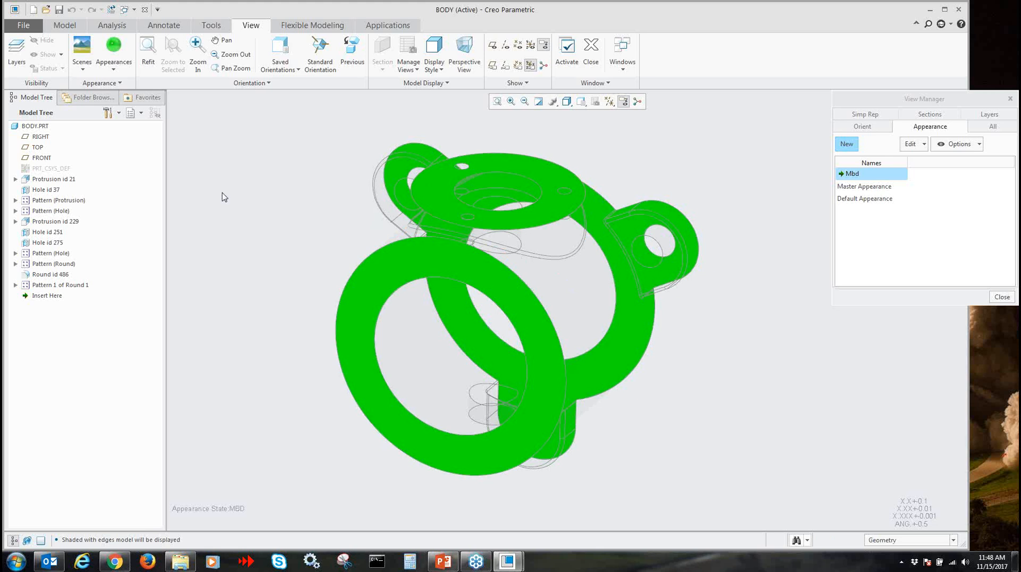
Clear the green appearance from the front ring, upper boss and rear flange faces
click(112, 69)
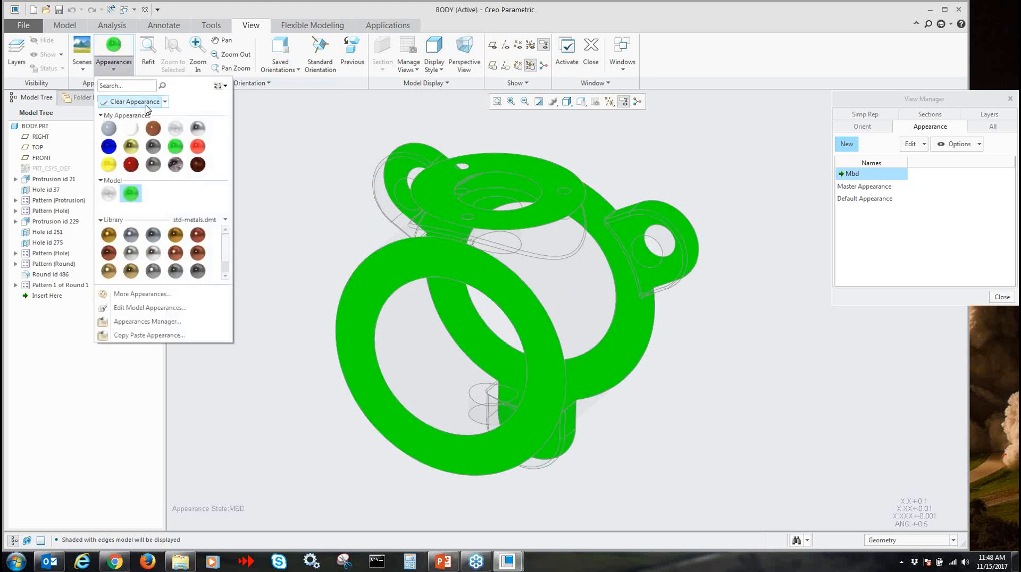
click(170, 105)
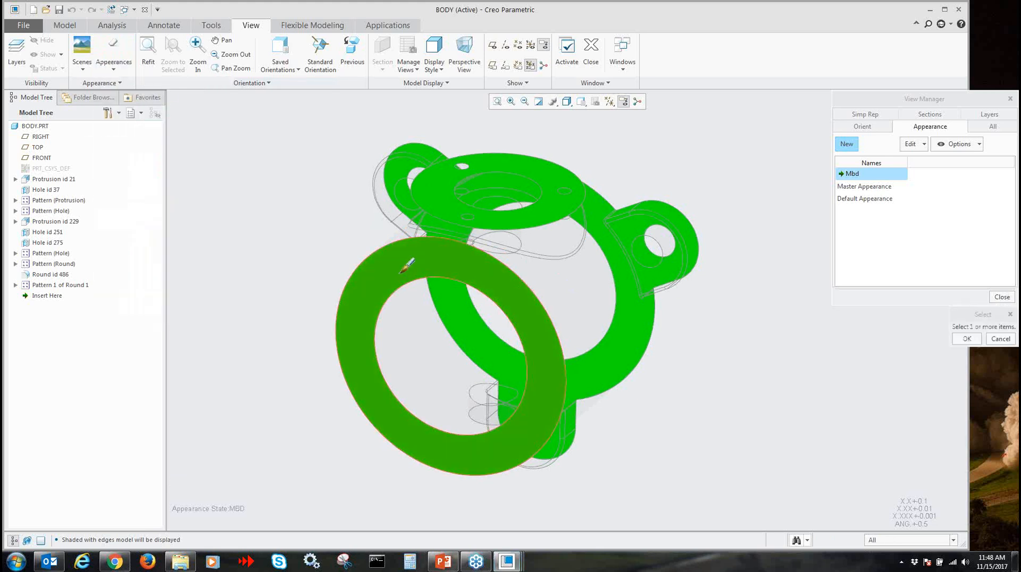
ctrl+click(473, 213)
ctrl+click(605, 193)
middle_click(757, 266)
Apply the green appearance to both halves of the body's main cylindrical bore surface
click(113, 49)
click(179, 152)
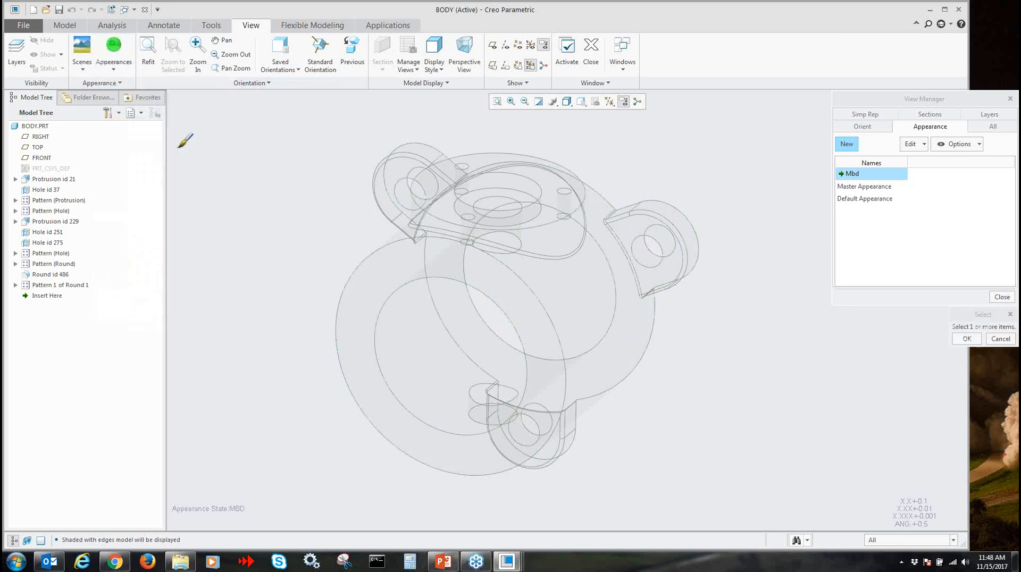
click(438, 378)
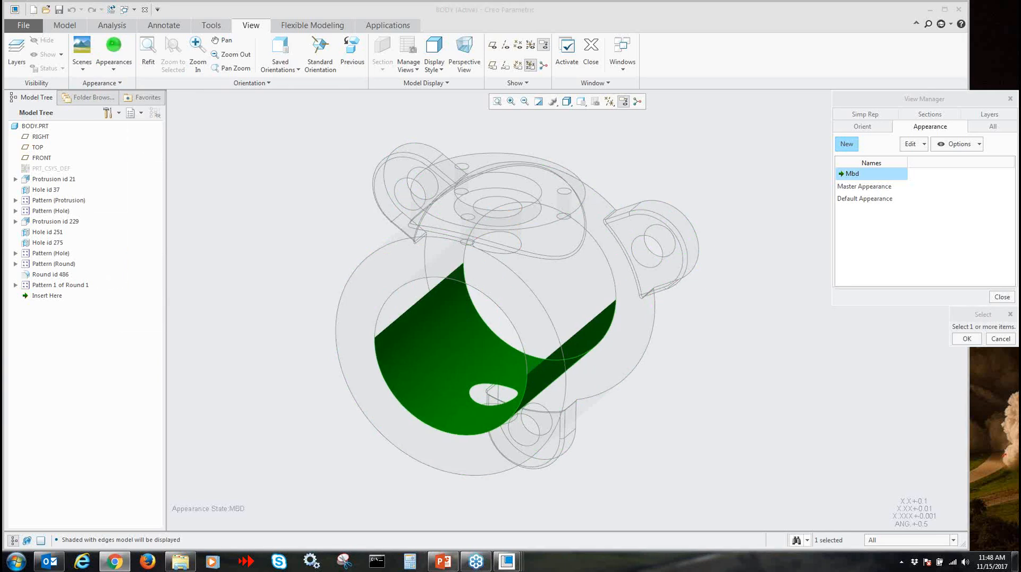
click(459, 307)
click(420, 318)
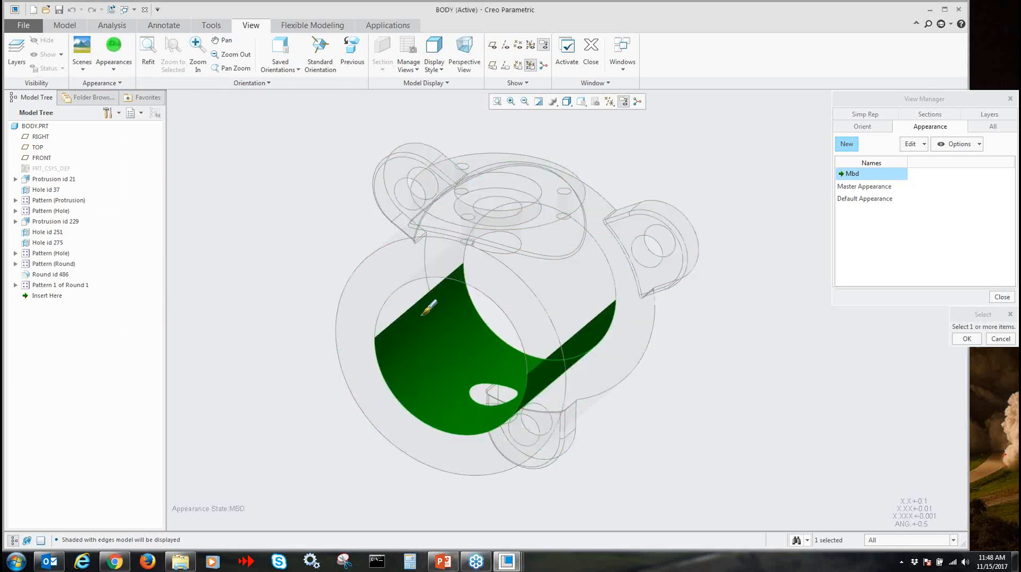
ctrl+click(398, 309)
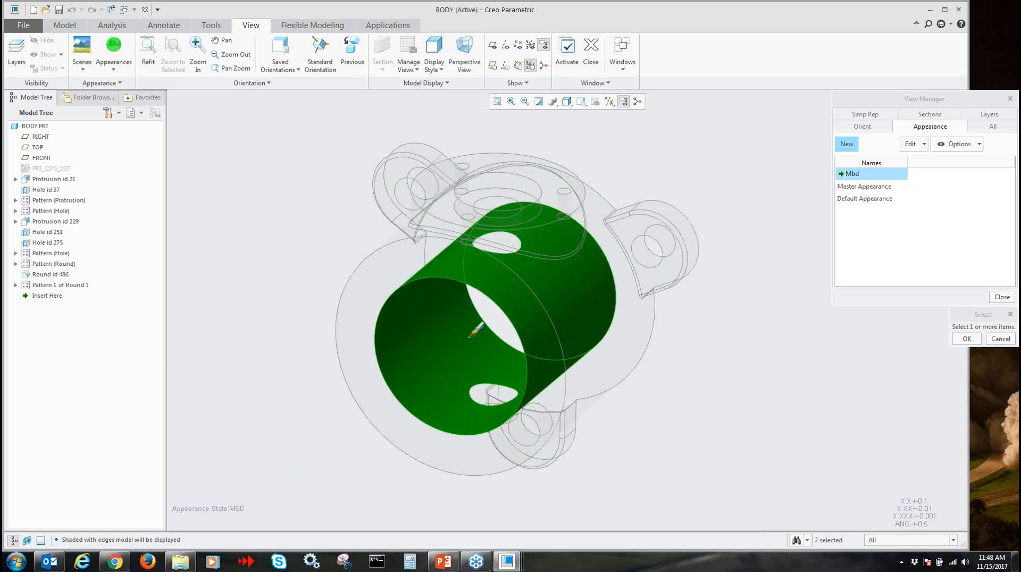
Apply the green appearance to the walls of the small cross holes and the upper boss's counterbore, and finish the surface selection
ctrl+click(482, 392)
middle_drag(508, 234, 471, 261)
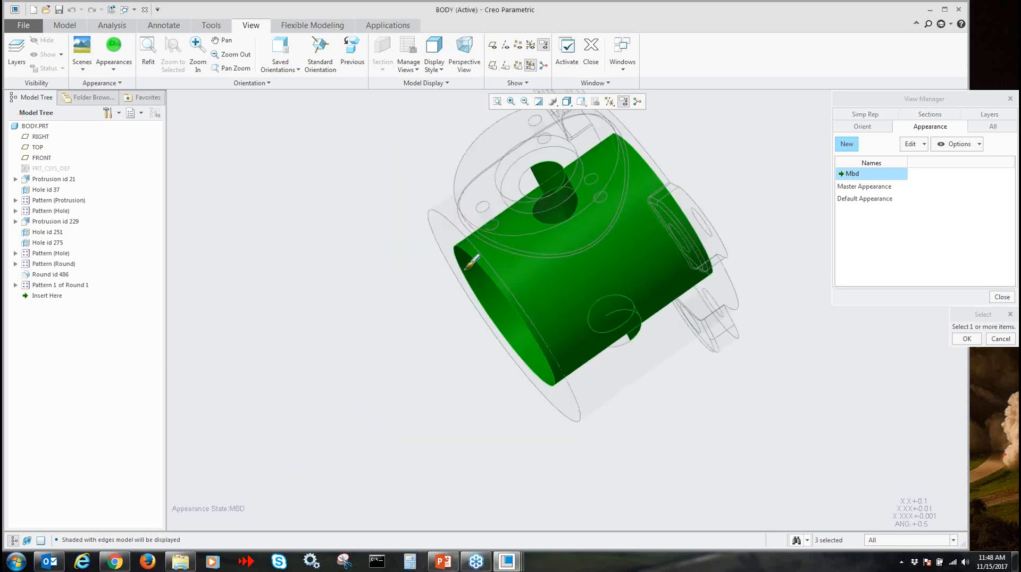
scroll(541, 161, down, 3)
ctrl+click(545, 155)
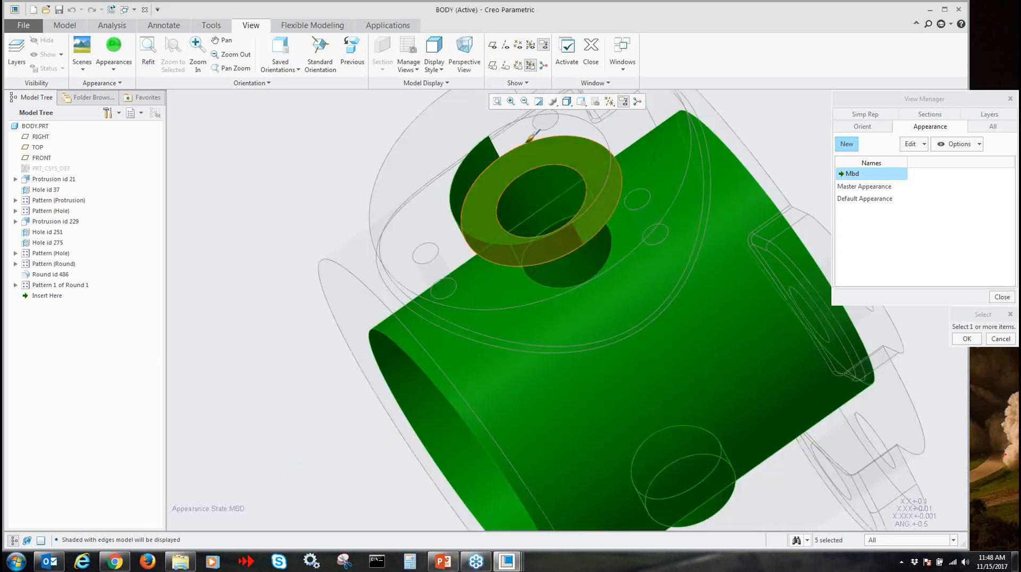
scroll(537, 255, up, 1)
middle_drag(535, 276, 562, 253)
shift+middle_drag(597, 378, 604, 216)
scroll(633, 344, up, 1)
shift+middle_drag(633, 346, 611, 364)
middle_click(729, 392)
middle_drag(730, 401, 774, 334)
scroll(729, 368, up, 2)
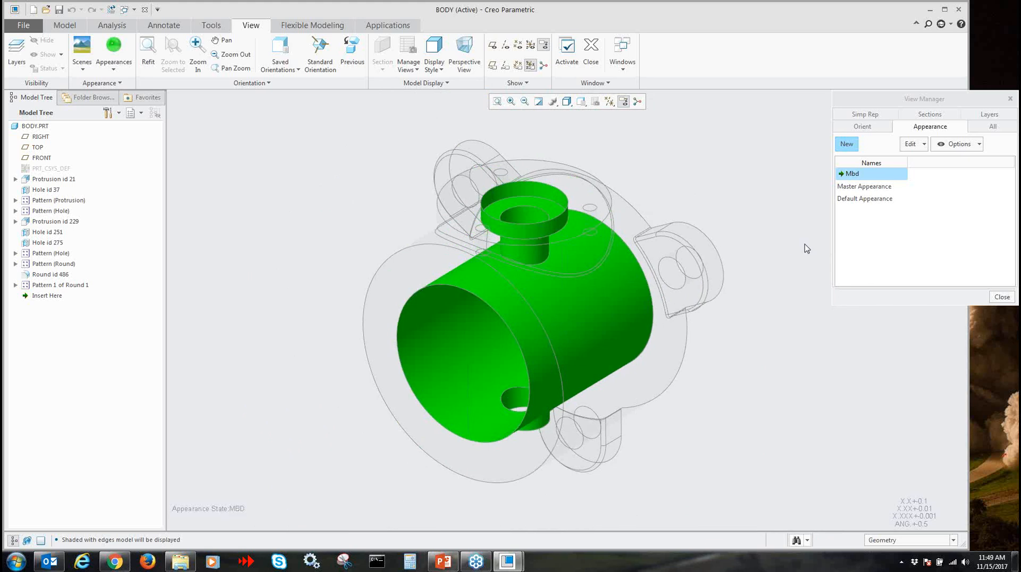
Activate the Master Appearance state, return to the Mbd state and examine the highlighted bores from another angle
click(856, 187)
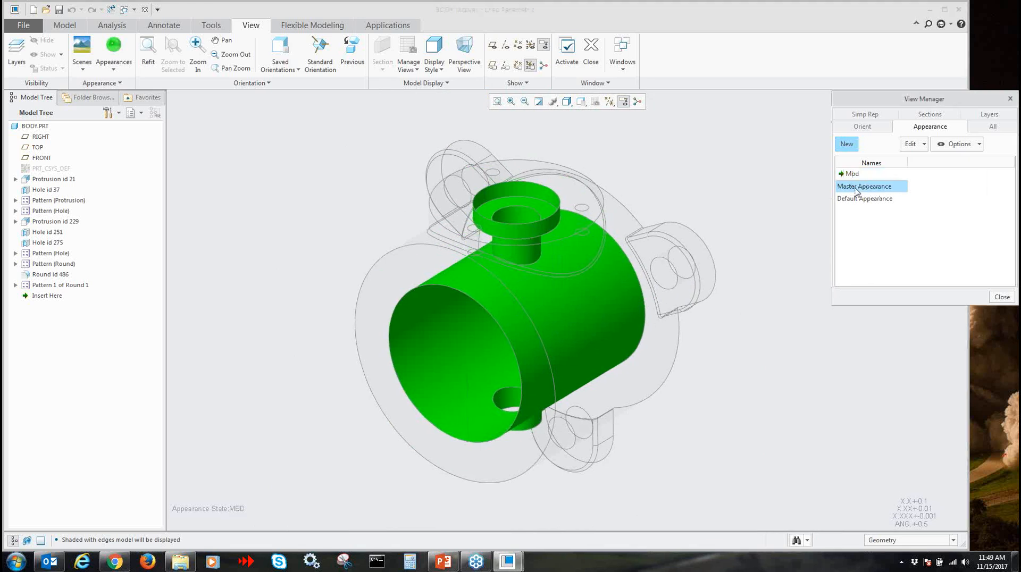
double_click(856, 188)
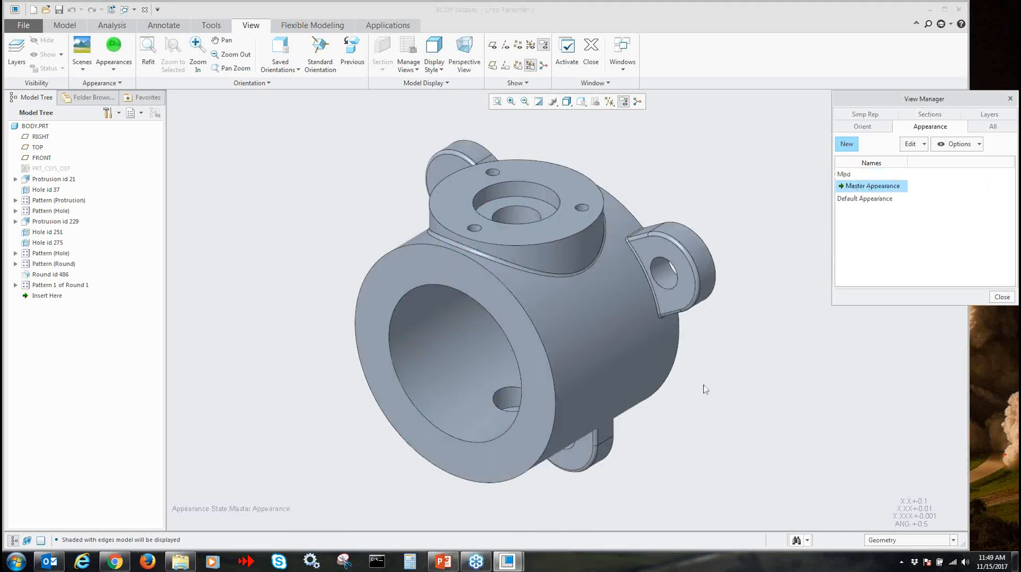
double_click(856, 176)
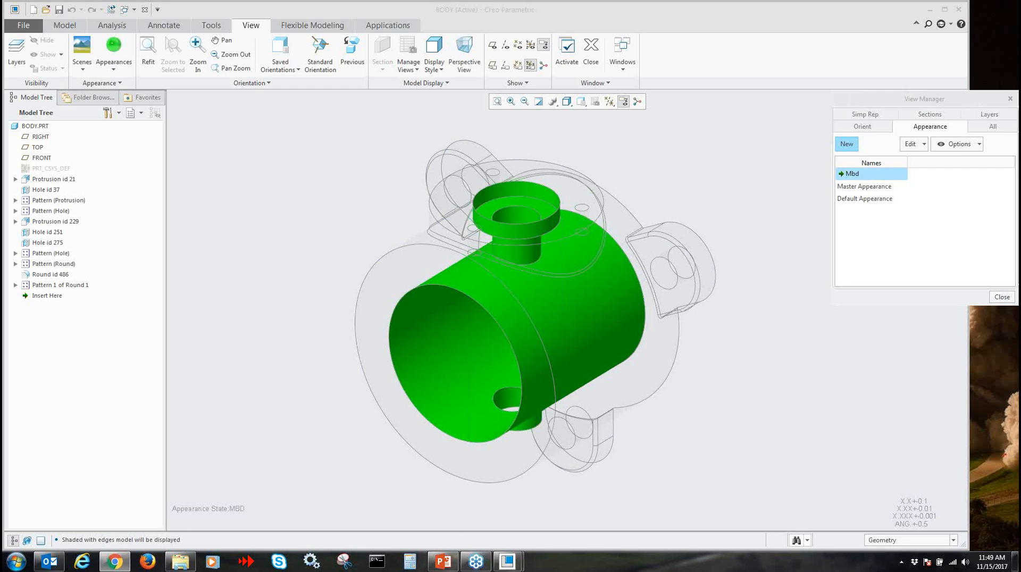
middle_drag(809, 394, 707, 351)
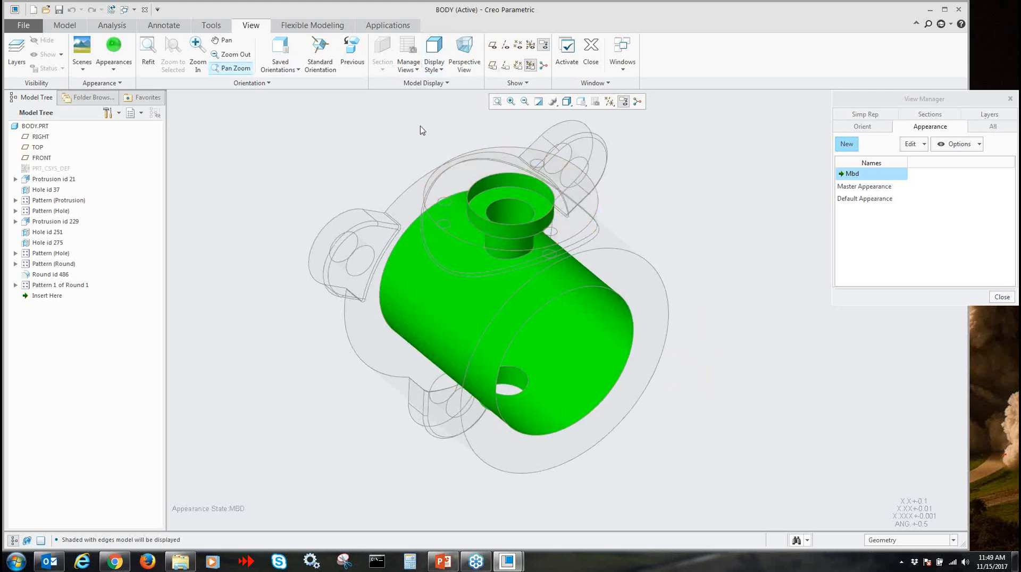
Show the datum planes and create a planar cross section named A through the RIGHT datum plane
click(609, 101)
click(646, 164)
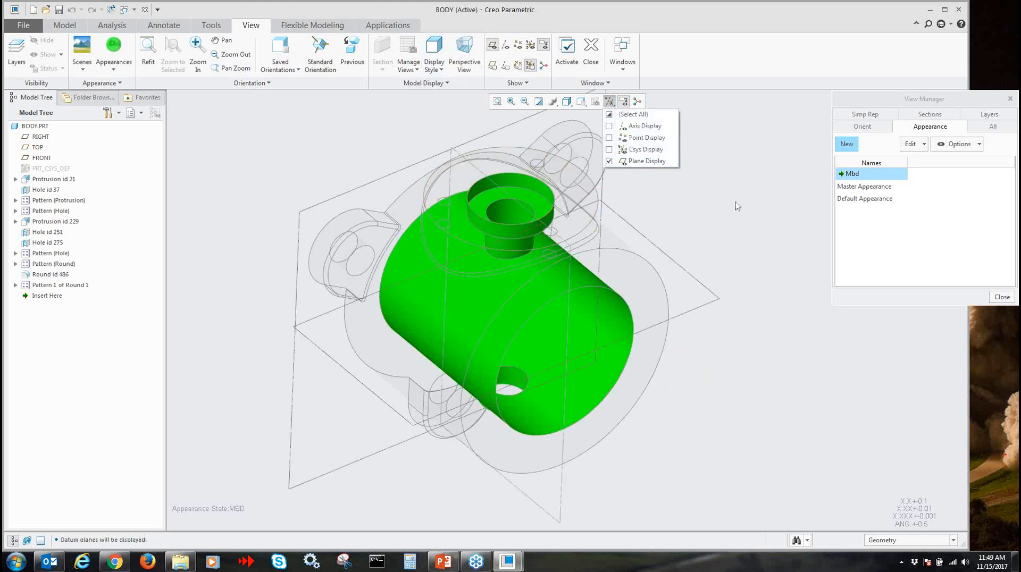
click(930, 114)
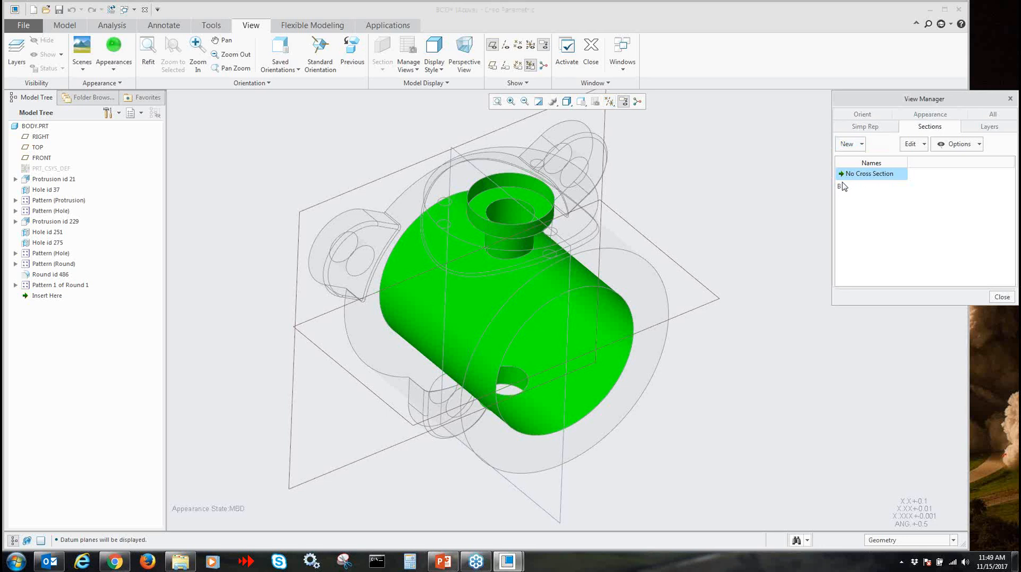
click(849, 143)
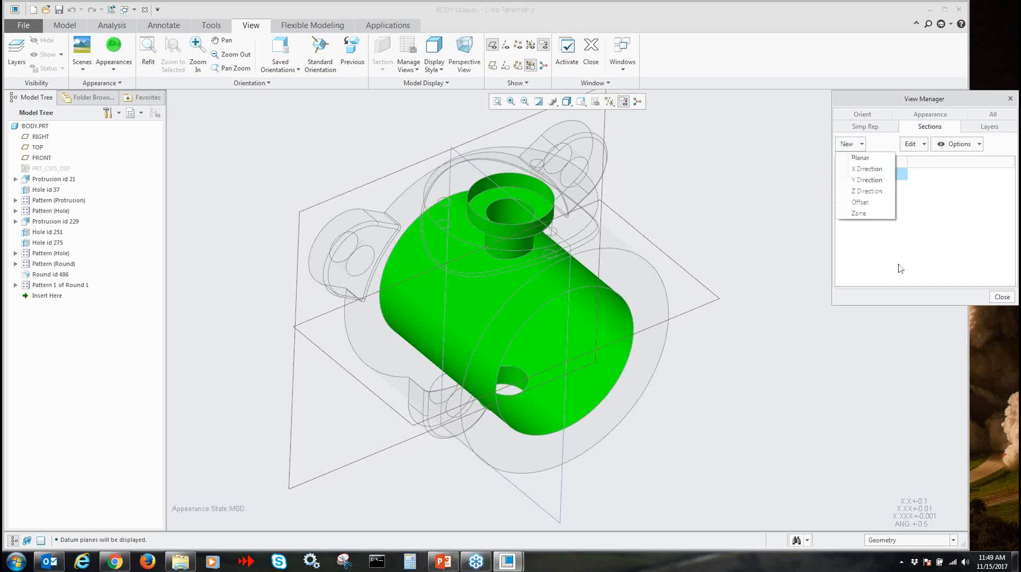
click(859, 155)
click(479, 166)
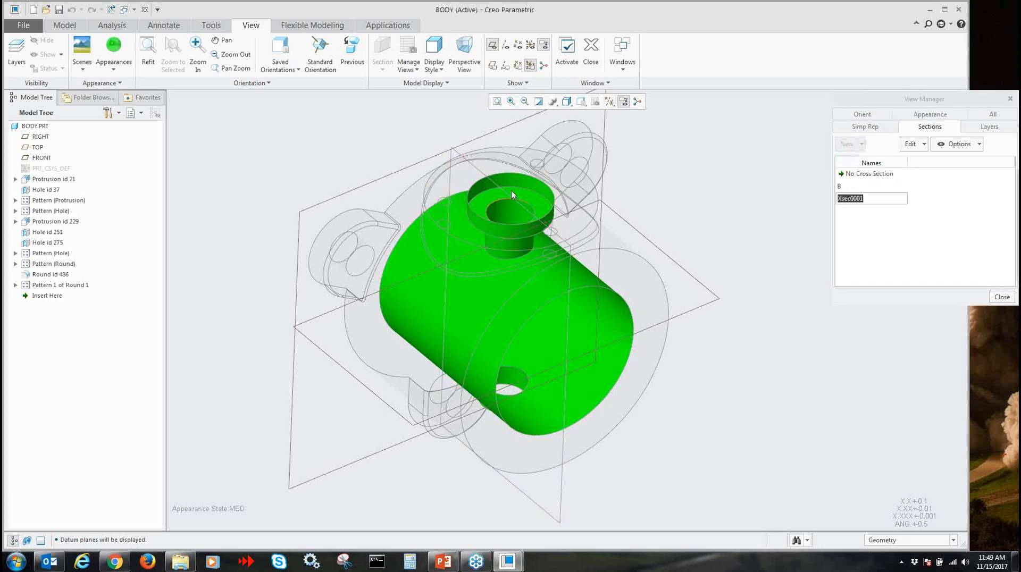
double_click(884, 202)
text(a)
key(Return)
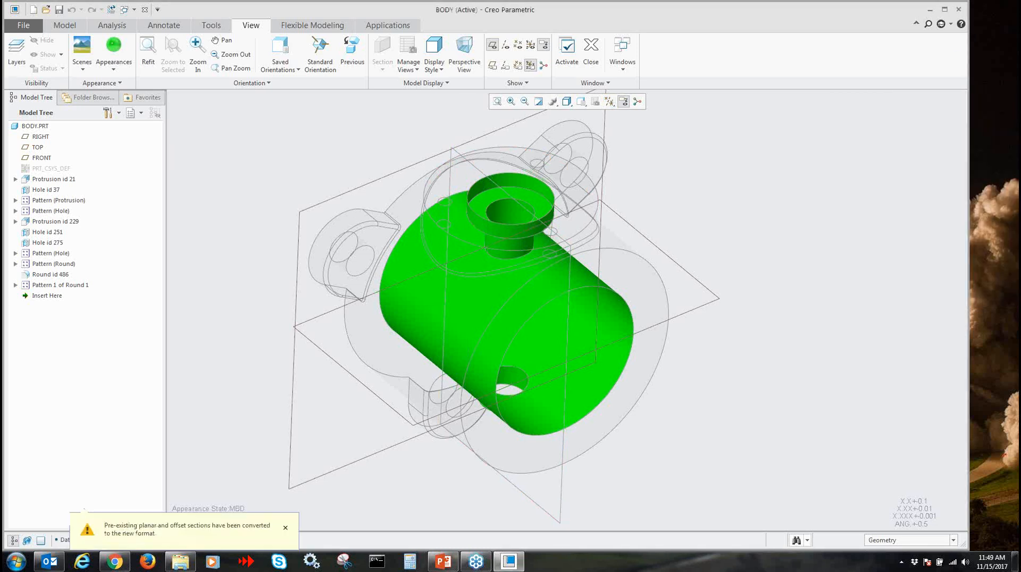
click(457, 151)
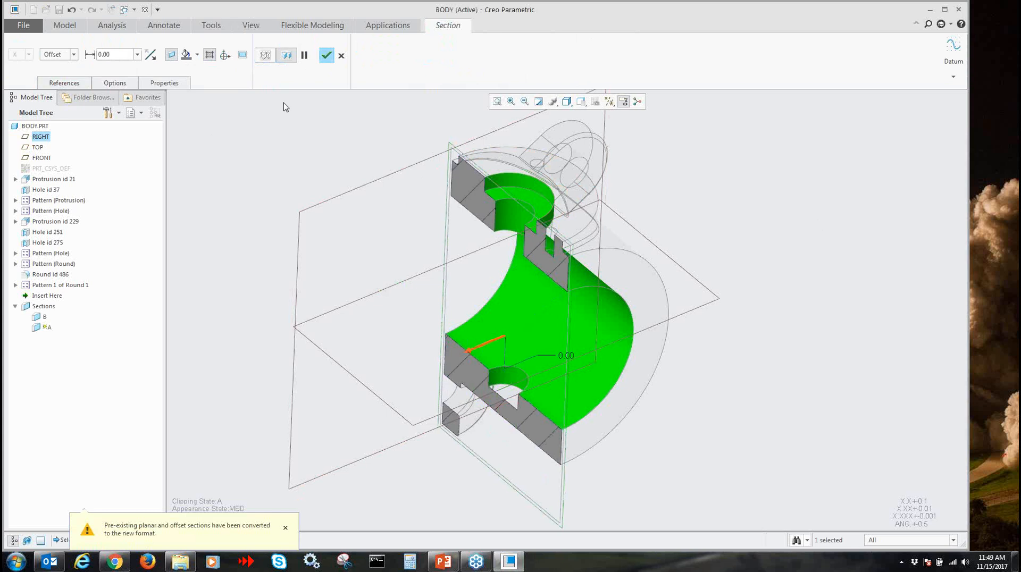
click(325, 55)
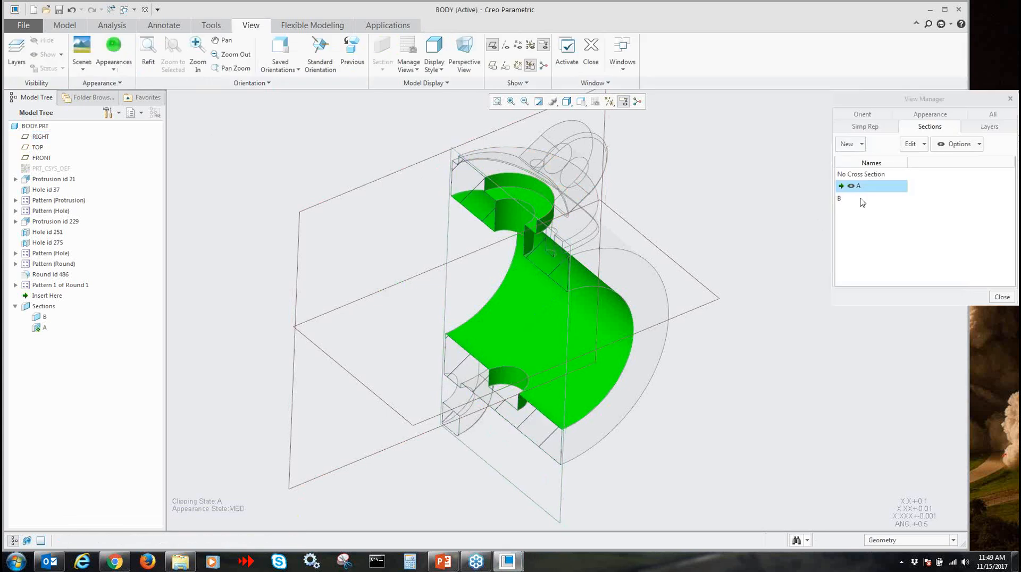
Hide the datum planes in the sectioned body view
click(609, 101)
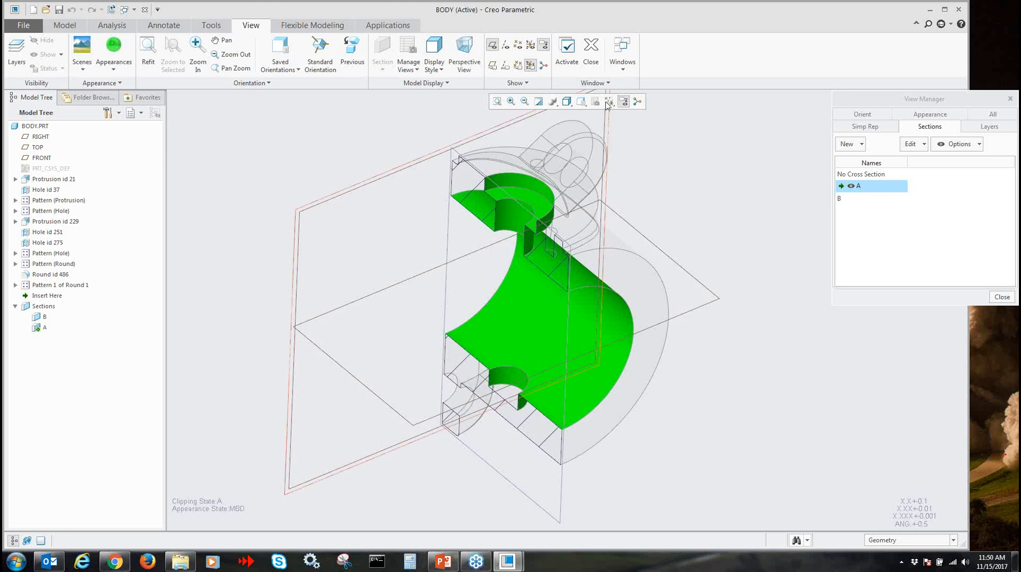
click(609, 101)
click(608, 160)
middle_drag(710, 193, 742, 216)
Create a combined state with the default name Comb0001 that references the original display states
click(928, 115)
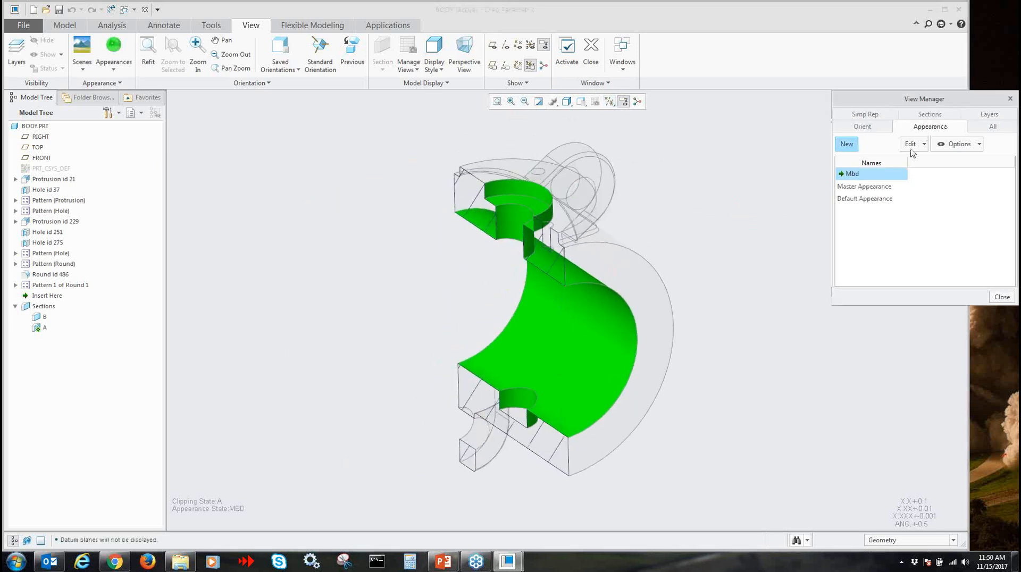
click(983, 127)
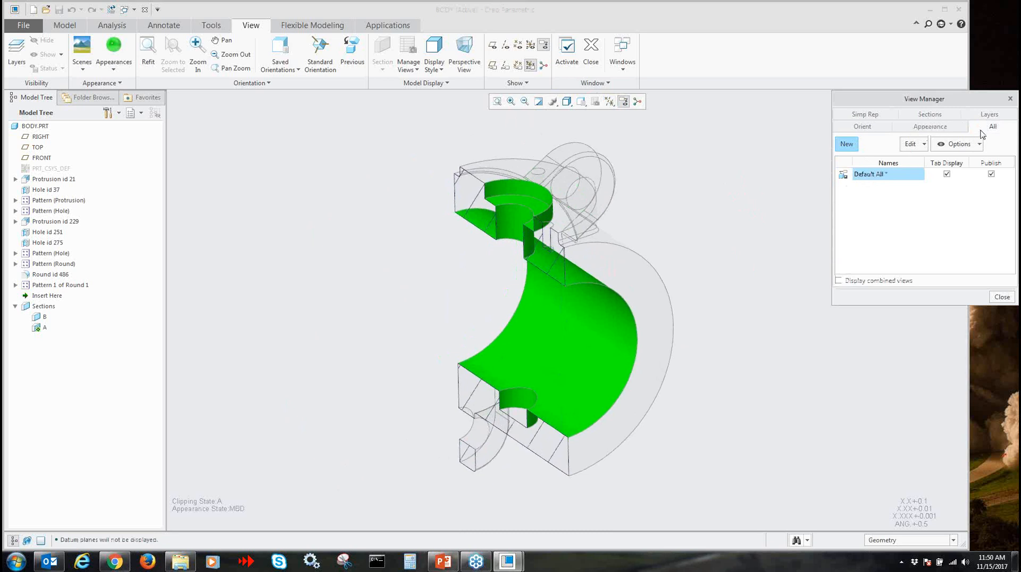
click(846, 143)
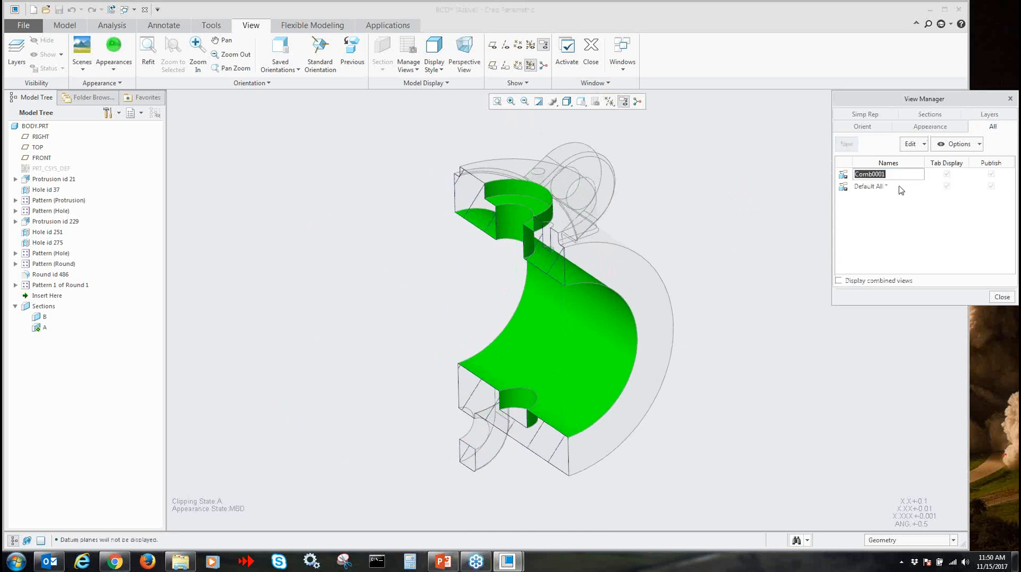
key(Return)
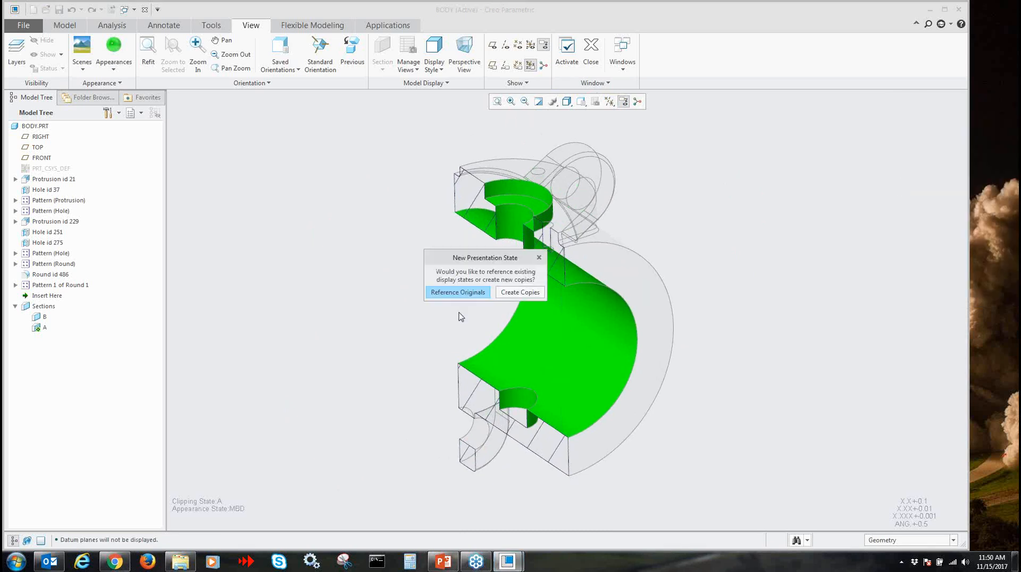
click(446, 293)
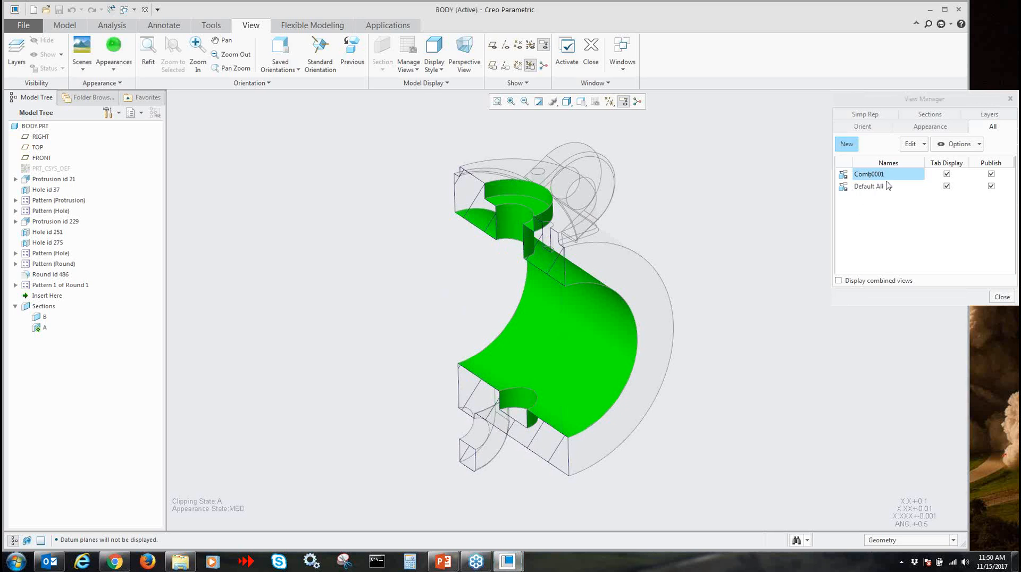
Redefine Comb0001 with Standard Orientation, Master Rep, cross section A and the Mbd appearance, keeping annotations visible
right_click(874, 178)
click(915, 207)
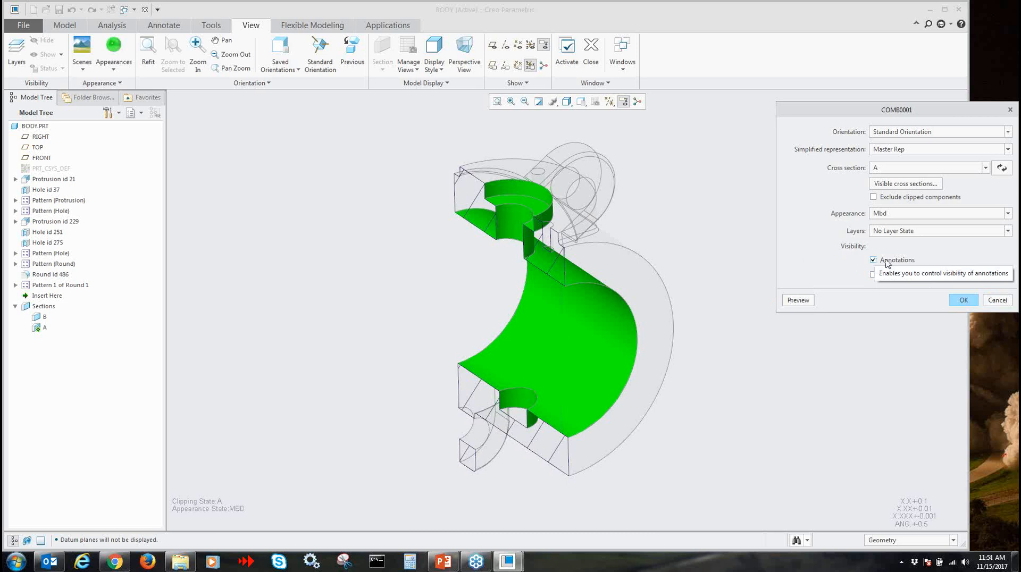
click(918, 133)
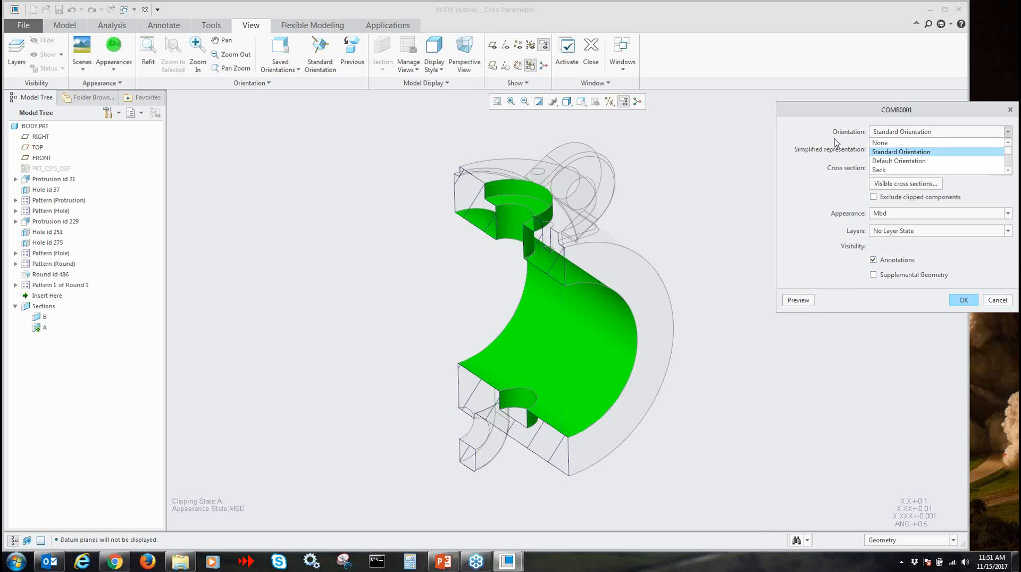
click(818, 139)
click(897, 150)
click(822, 139)
click(888, 169)
click(863, 199)
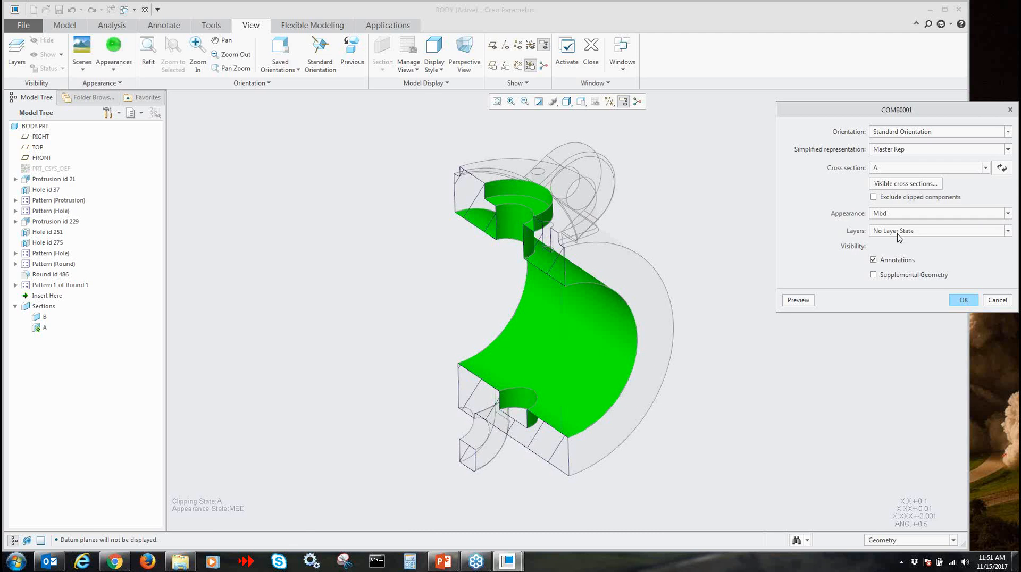
click(961, 301)
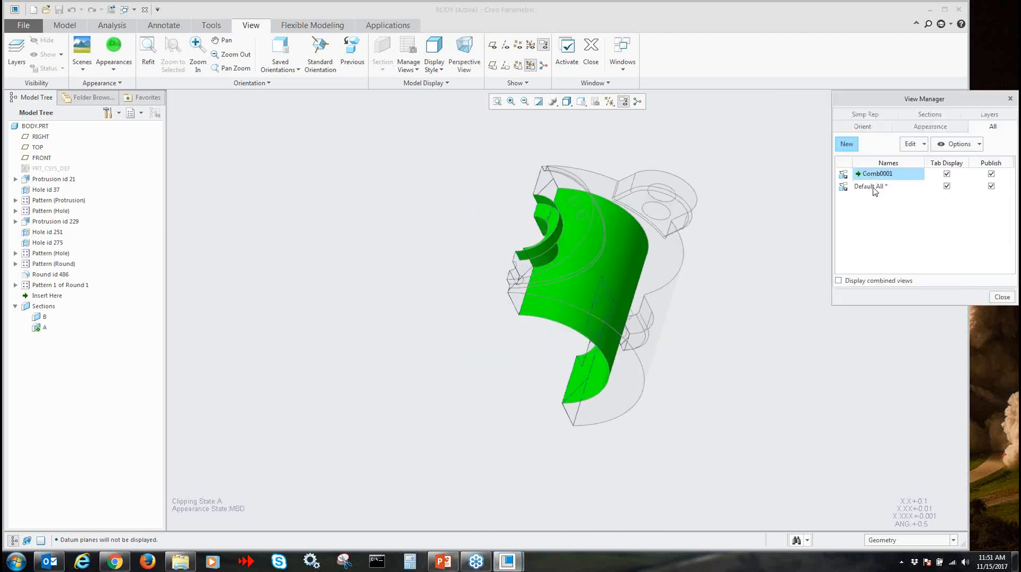
Activate the Default All combined state, return to Comb0001 and examine the sectioned green bores
double_click(872, 187)
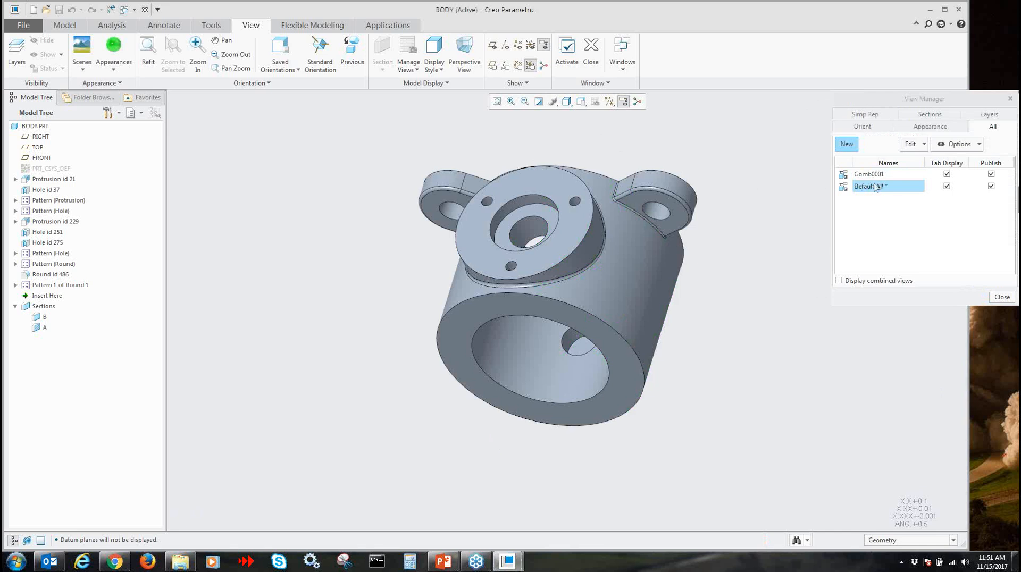
double_click(868, 174)
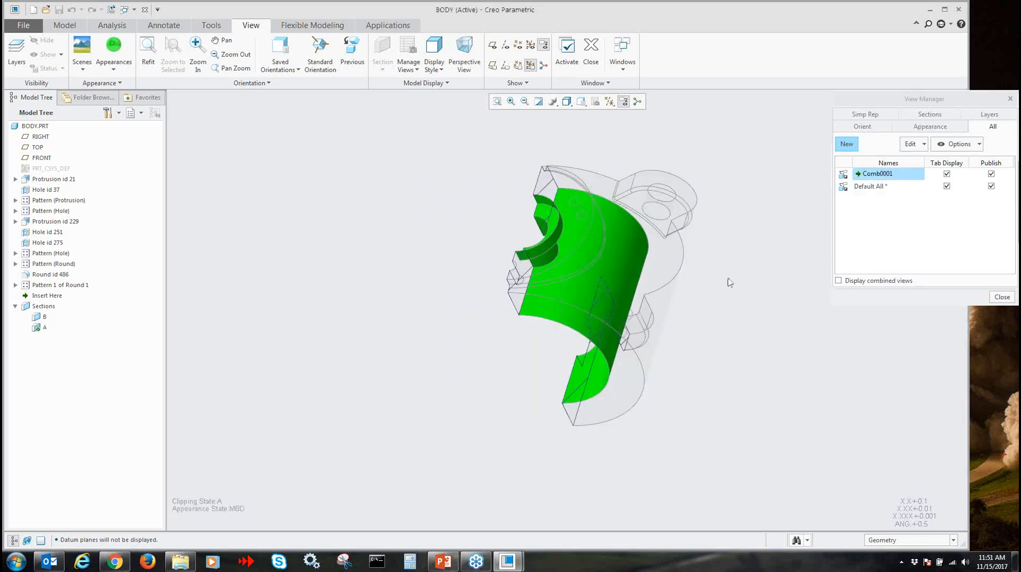
middle_drag(686, 347, 669, 380)
scroll(625, 392, down, 2)
scroll(662, 387, up, 2)
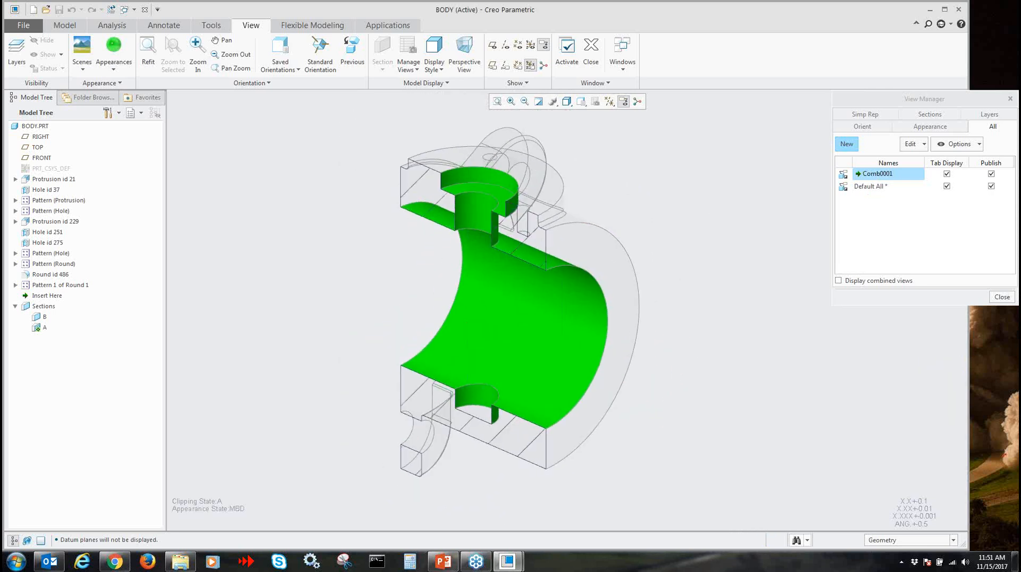
Close the view manager and show the upper counterbore hole's driving dimension d18 as an annotation in Comb0001
click(1001, 297)
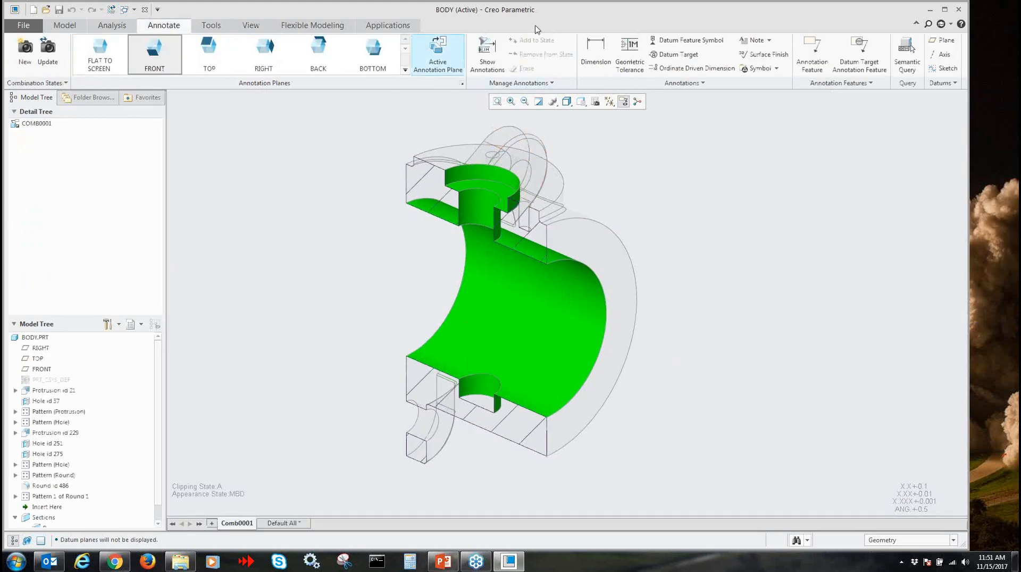
click(483, 53)
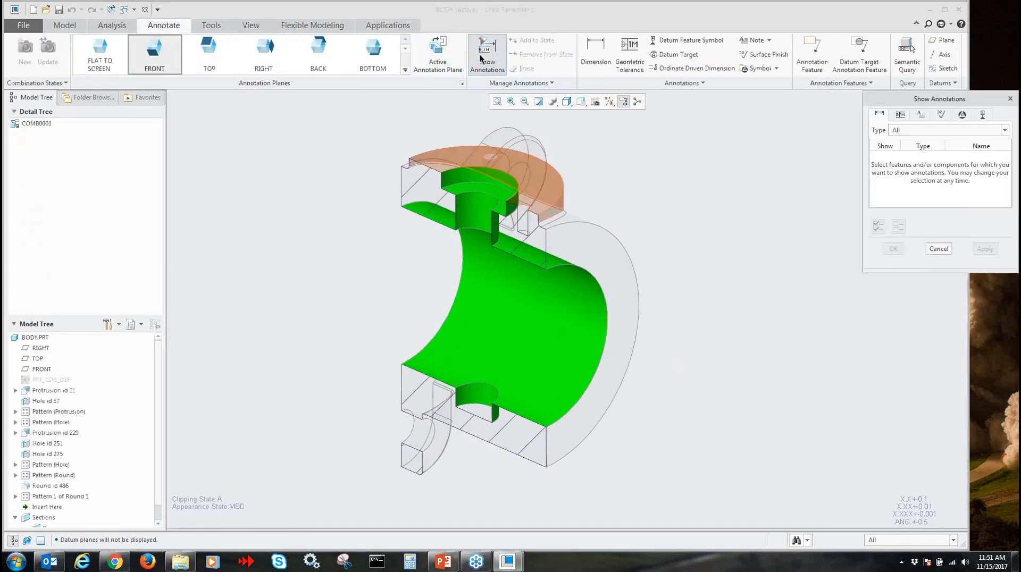
click(454, 174)
click(469, 174)
click(892, 249)
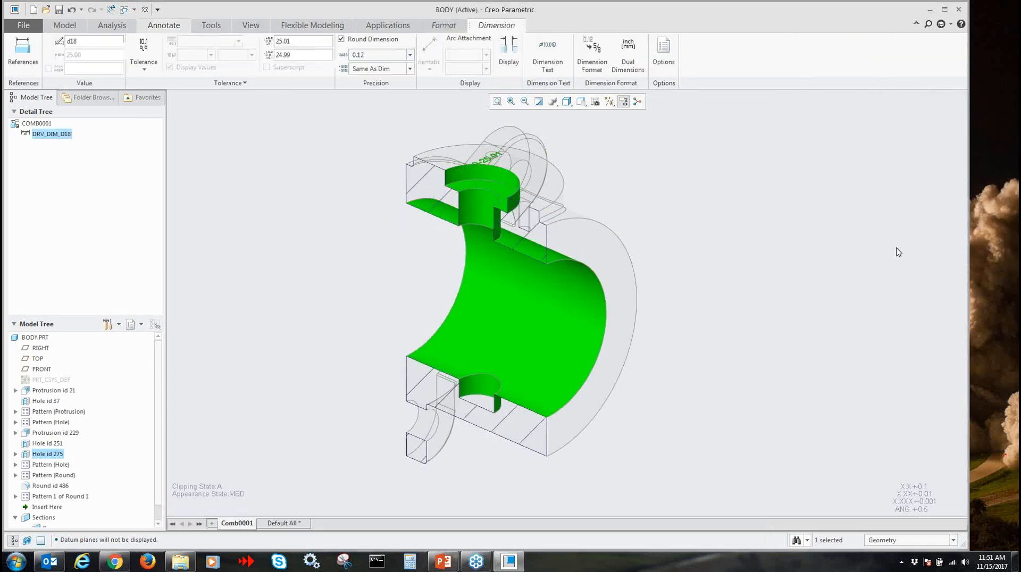
Turn off the display of dimension tolerances in the entity display options for the current session only, without saving a configuration file
click(24, 26)
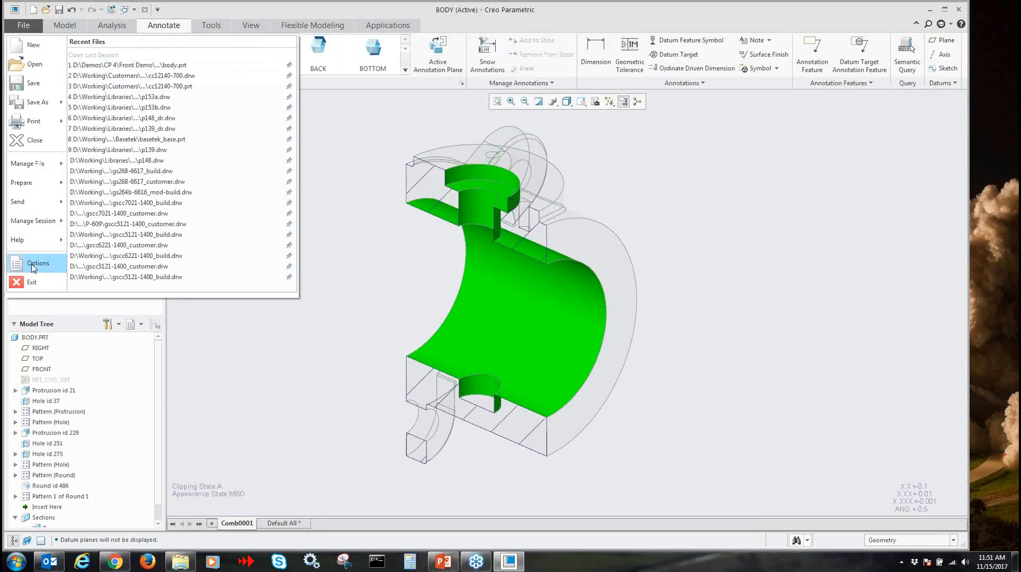
click(31, 264)
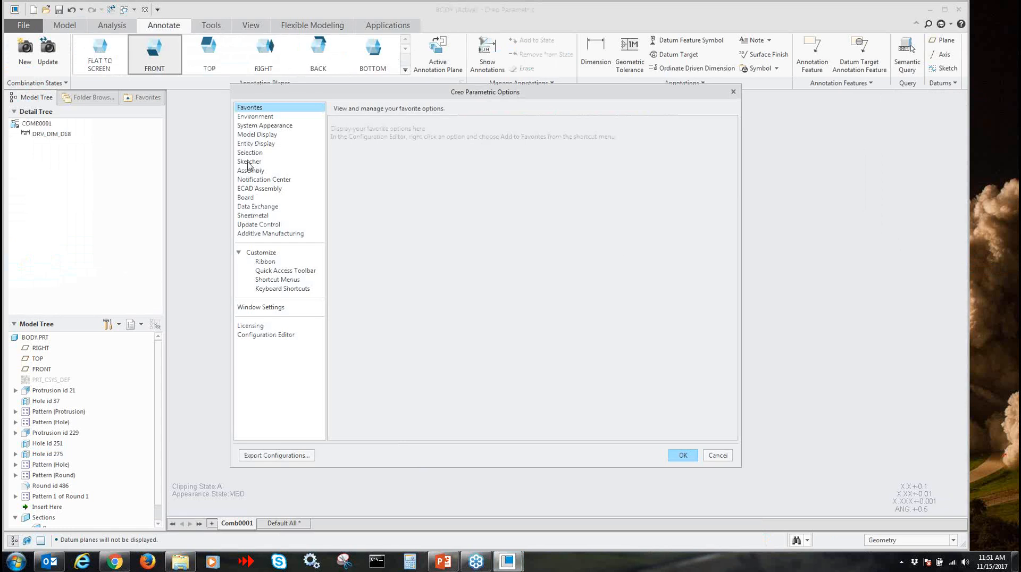
click(256, 143)
scroll(354, 361, down, 3)
click(352, 314)
click(684, 455)
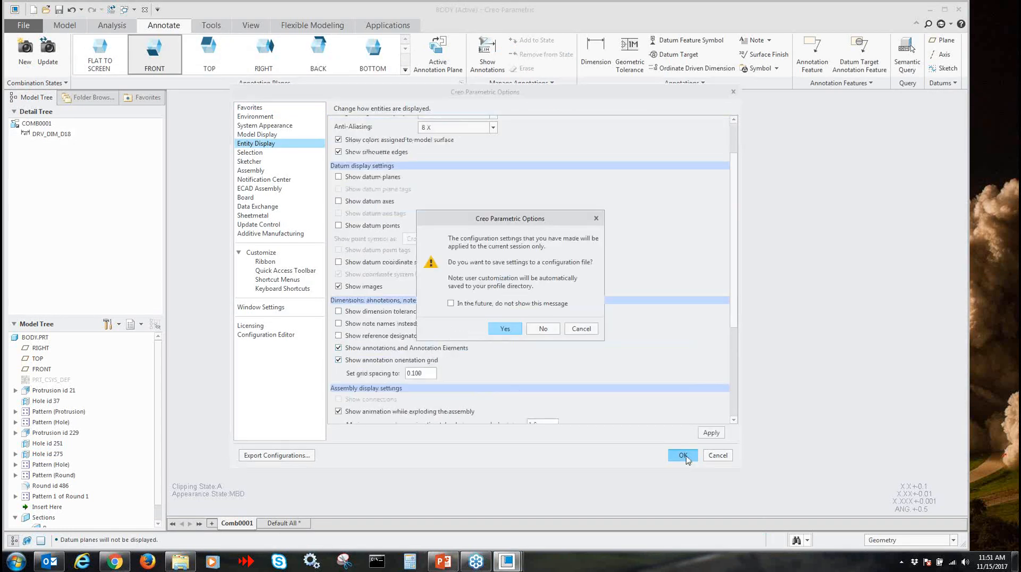
click(543, 330)
Show the upper counterbore hole's driving dimension d17 as an additional annotation in Comb0001
scroll(485, 158, up, 3)
click(476, 177)
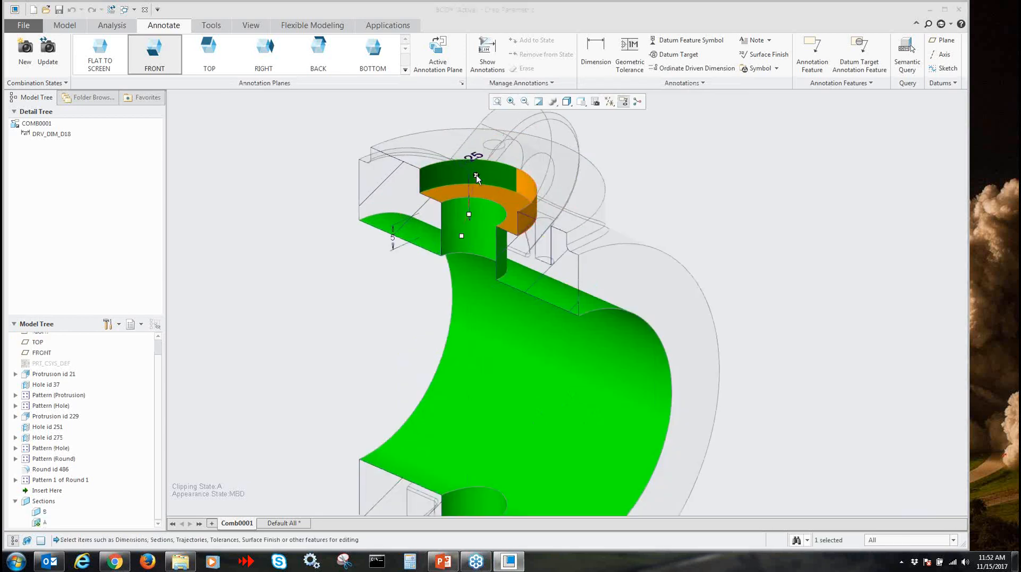
middle_drag(688, 246, 689, 248)
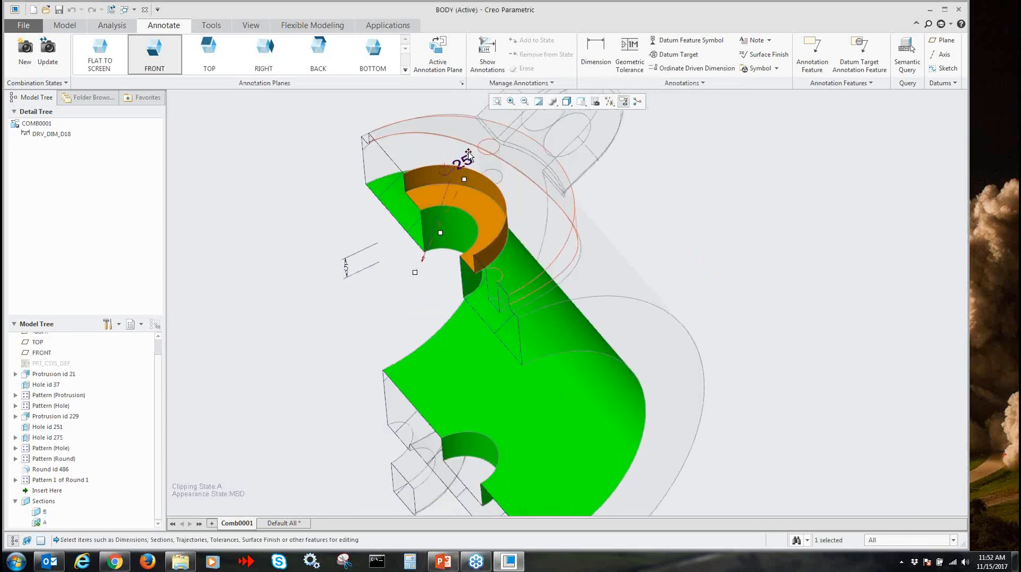
mouse_move(646, 244)
middle_down()
mouse_move(688, 262)
mouse_move(689, 253)
middle_up()
click(487, 53)
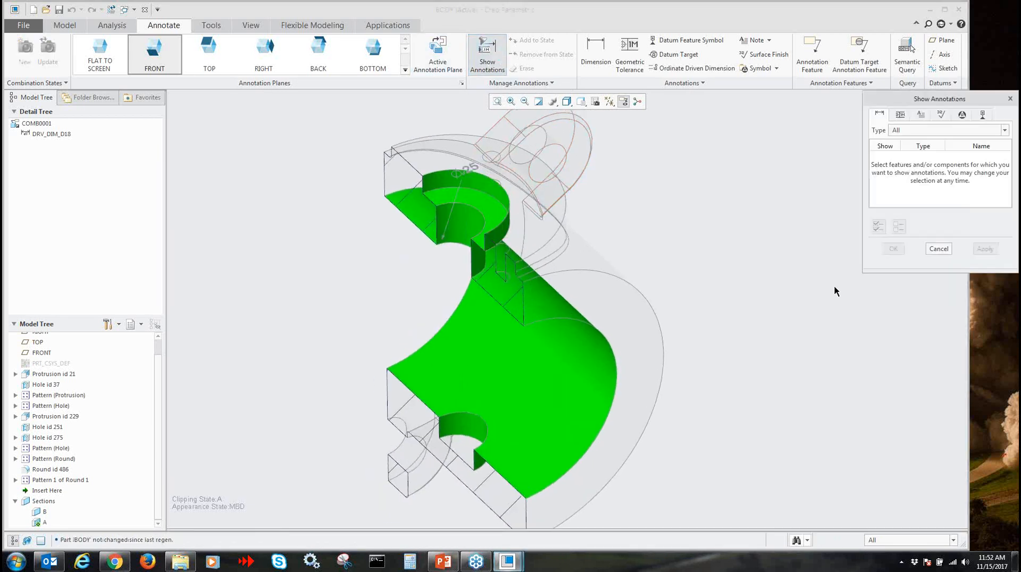
click(478, 199)
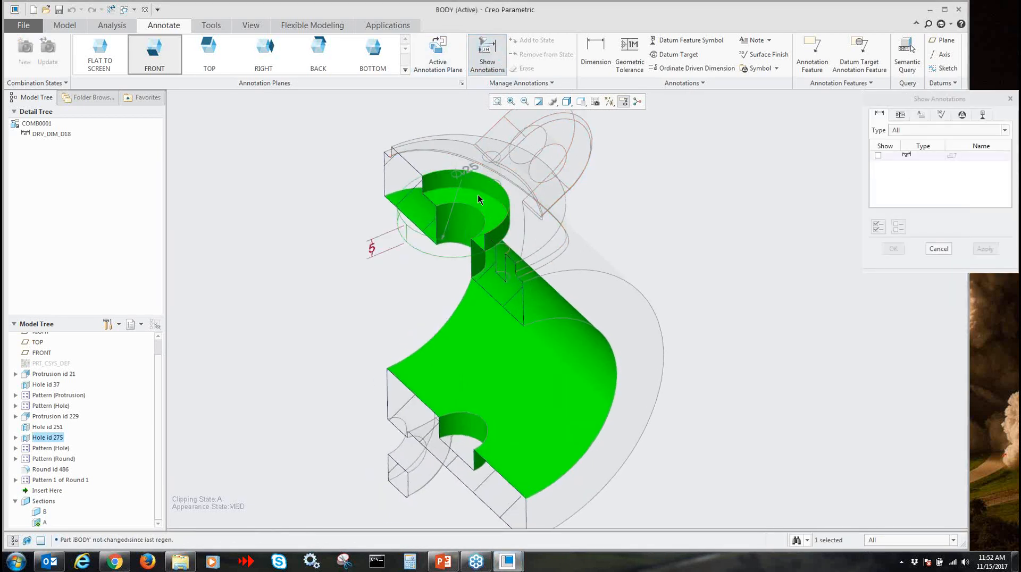
click(372, 251)
click(893, 248)
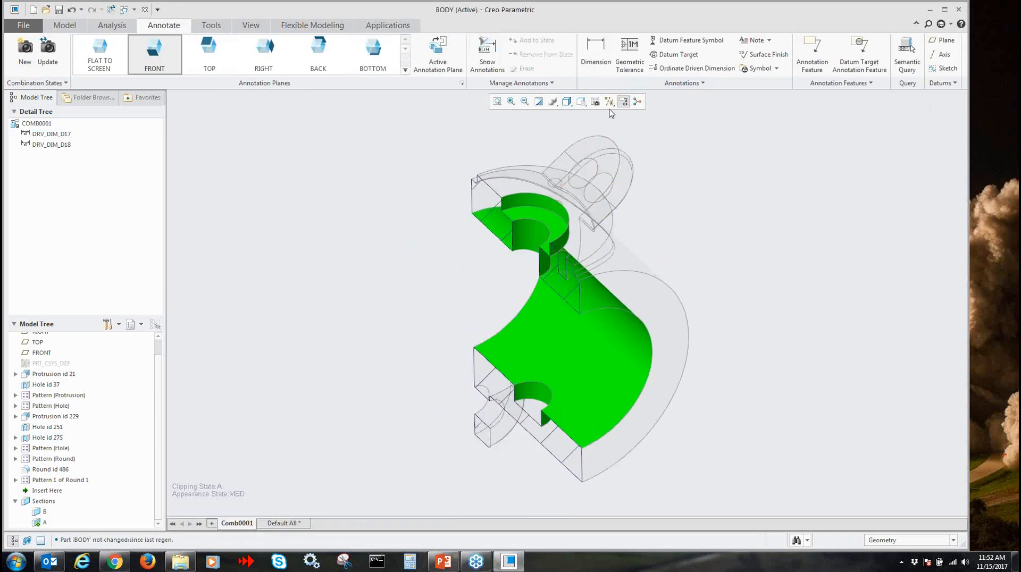
Highlight the d17 and d18 annotations one after the other to locate them on the model, and refit the view
click(52, 135)
click(52, 145)
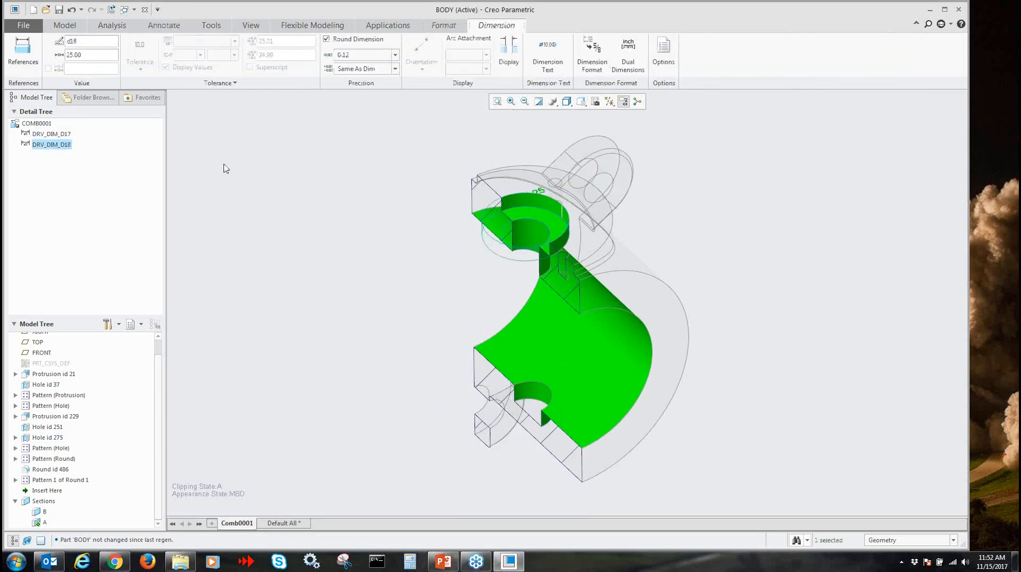
click(375, 201)
click(496, 101)
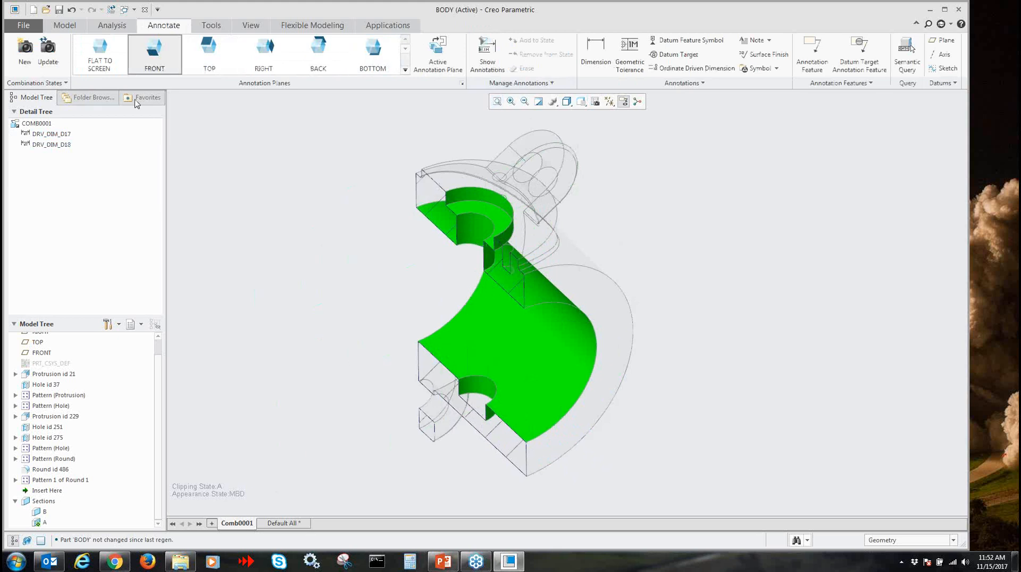
Unhide the body part's layers in the layer tree and turn on the spin center display
click(136, 325)
click(152, 340)
right_click(36, 362)
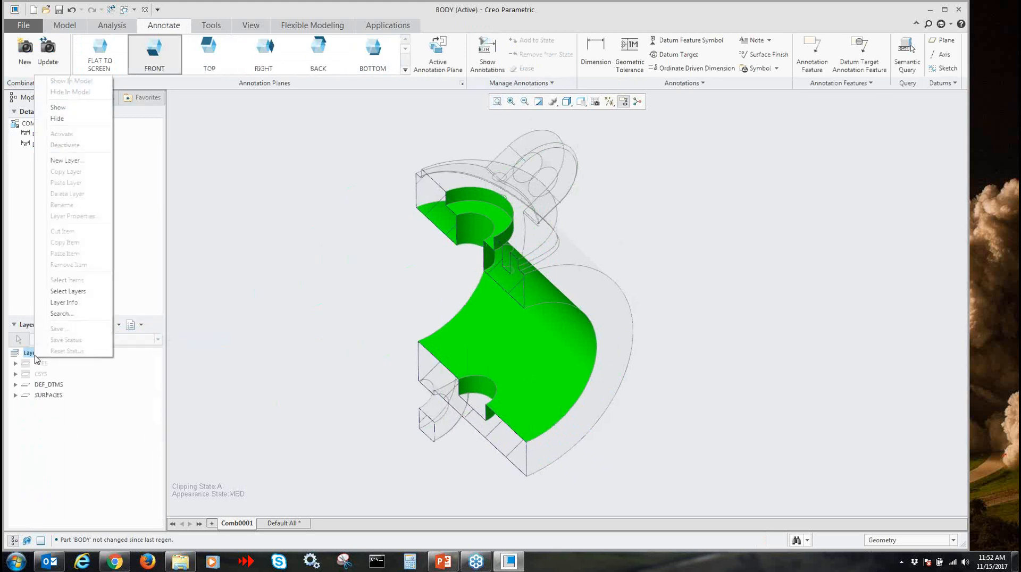
click(63, 109)
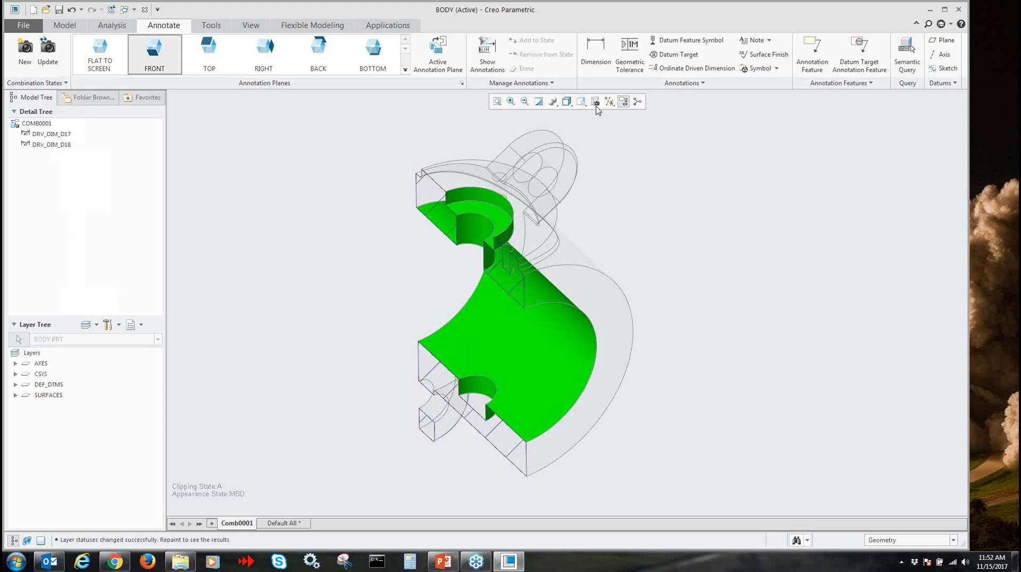
click(638, 102)
scroll(671, 283, down, 2)
scroll(671, 284, up, 1)
mouse_move(672, 282)
shift+middle_down()
mouse_move(735, 288)
mouse_move(719, 287)
shift+middle_up()
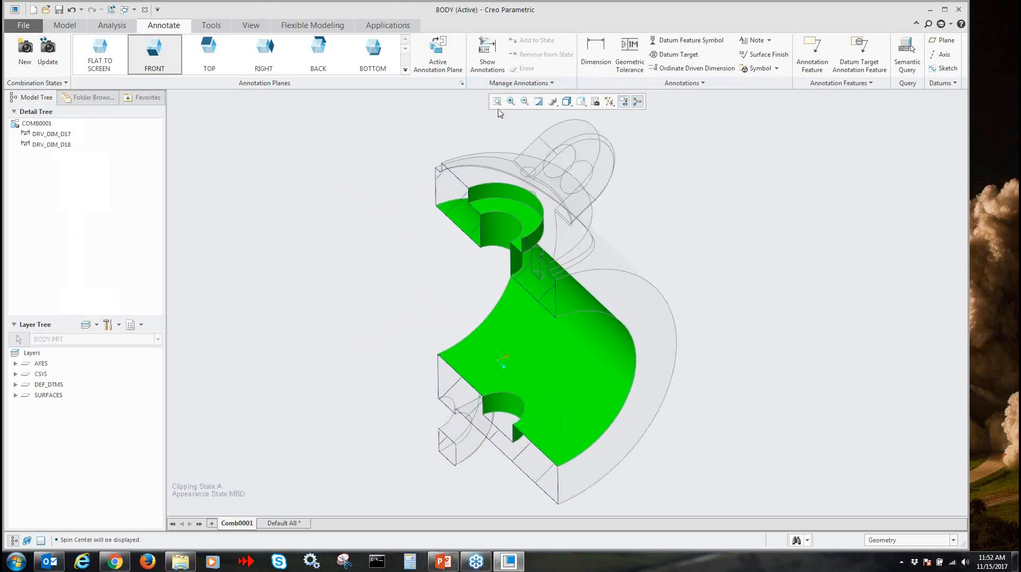
click(486, 55)
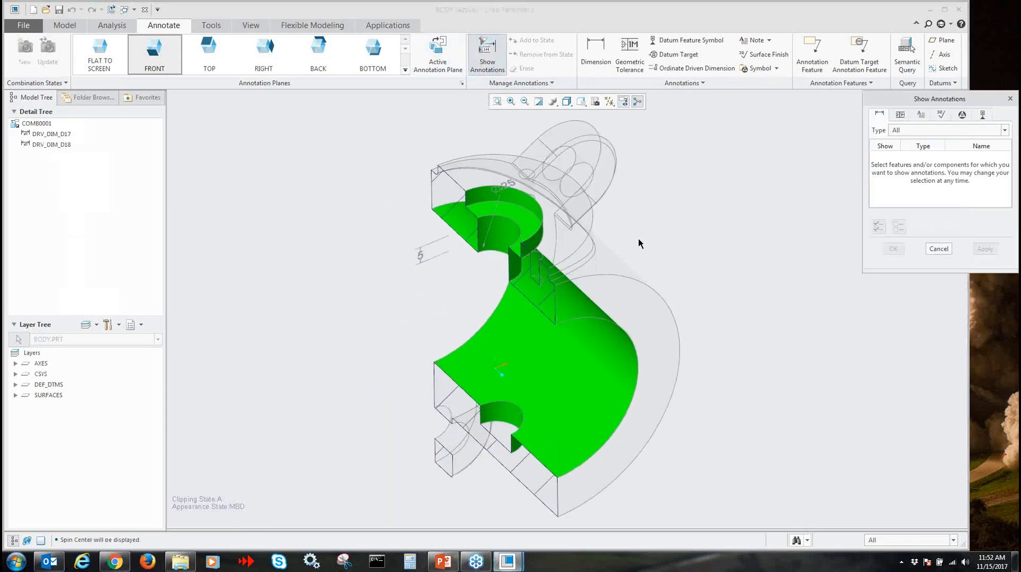
click(939, 249)
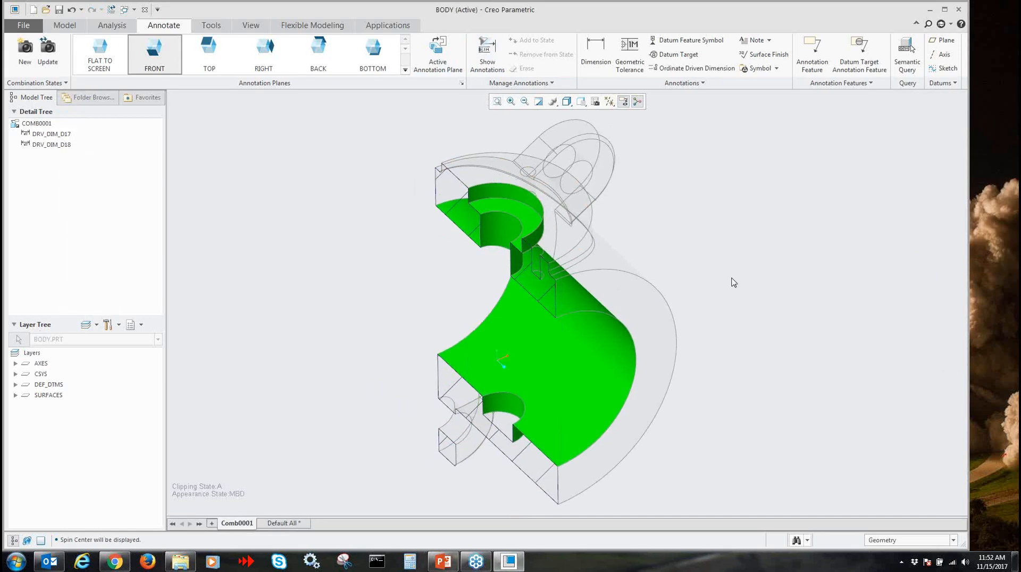
Activate the Default All combined state in the view manager, reactivate Comb0001 and close the manager
click(595, 101)
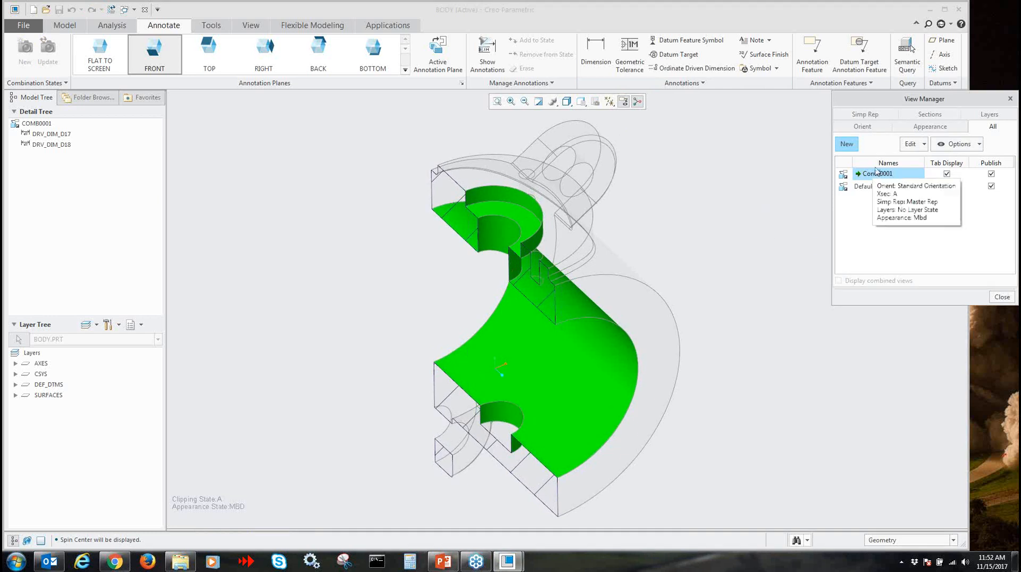
double_click(865, 186)
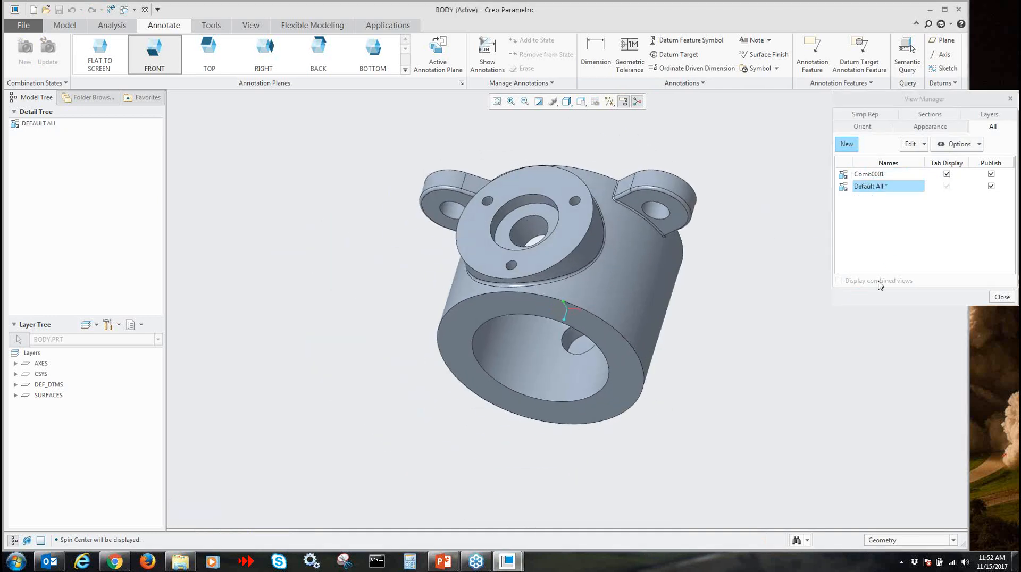
click(869, 176)
double_click(869, 176)
click(1001, 297)
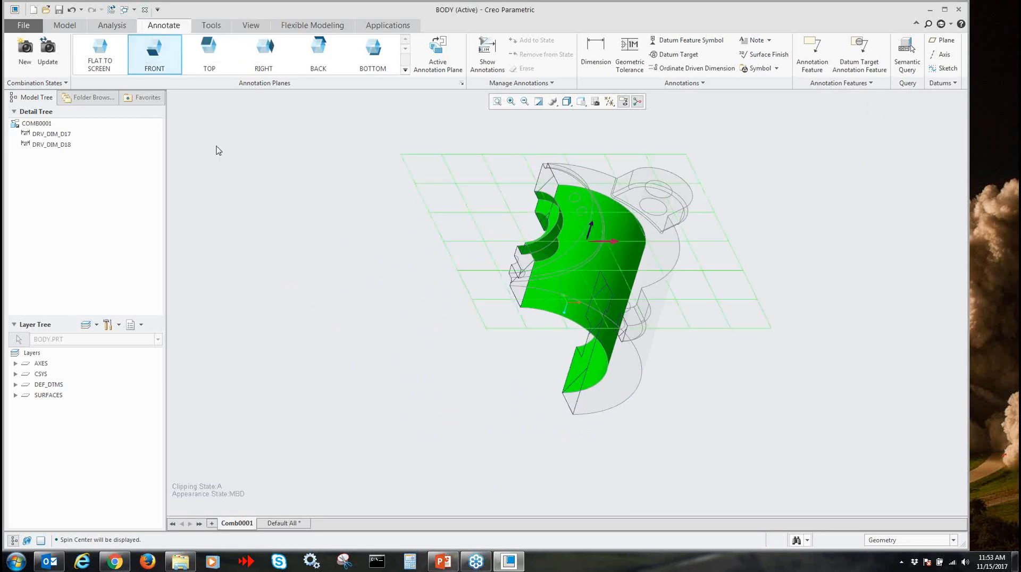
click(58, 31)
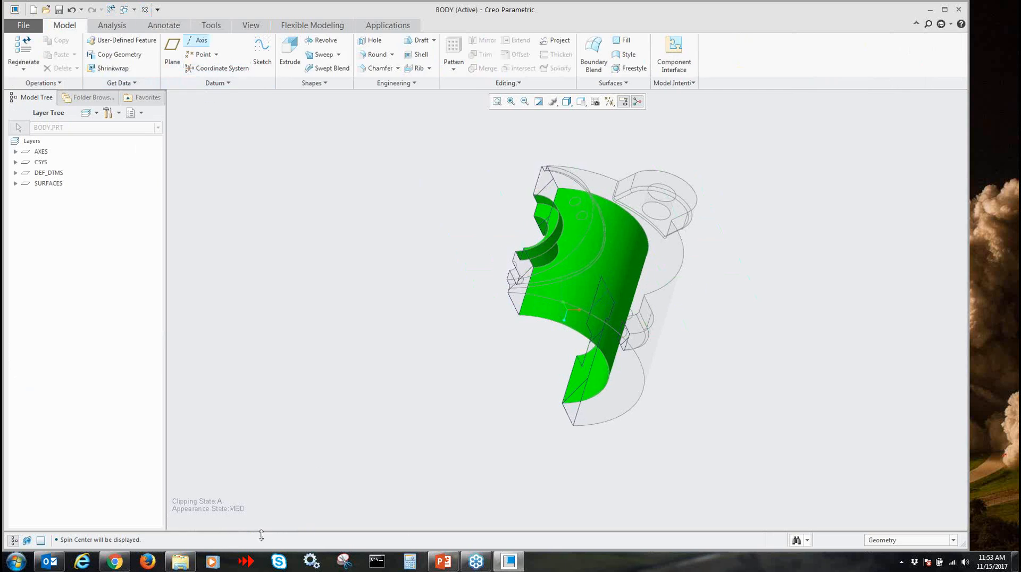
click(169, 28)
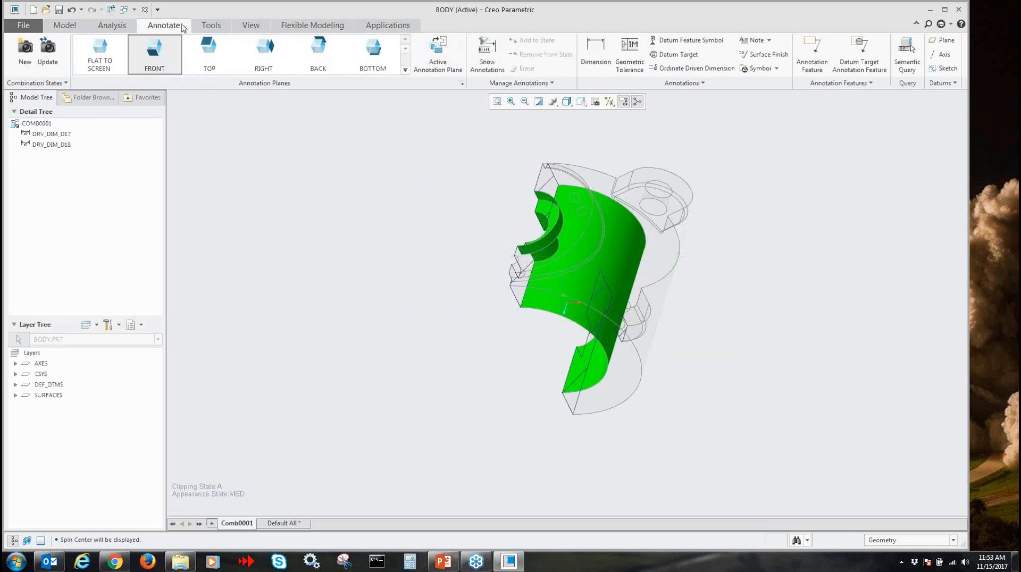
click(64, 25)
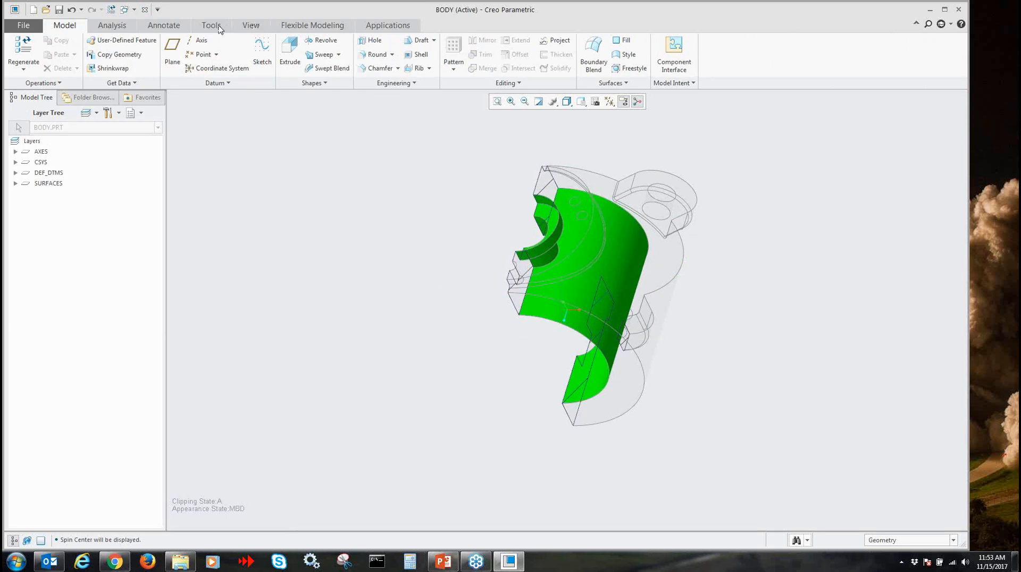
Enable Display combined views in the view manager so the combined state tabs also show in the modeling environment
click(250, 25)
click(409, 68)
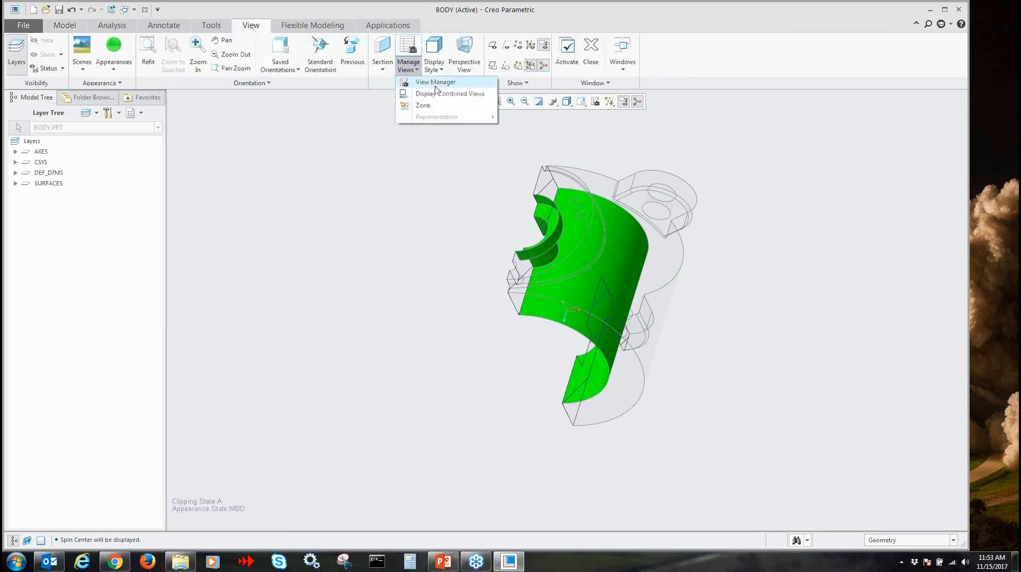
click(409, 69)
click(424, 83)
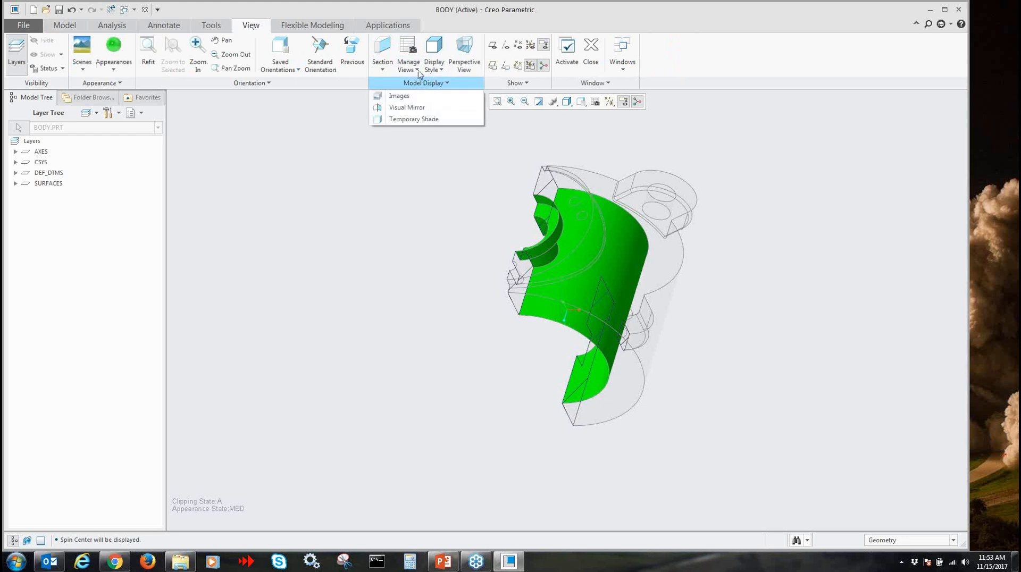
click(408, 67)
click(409, 67)
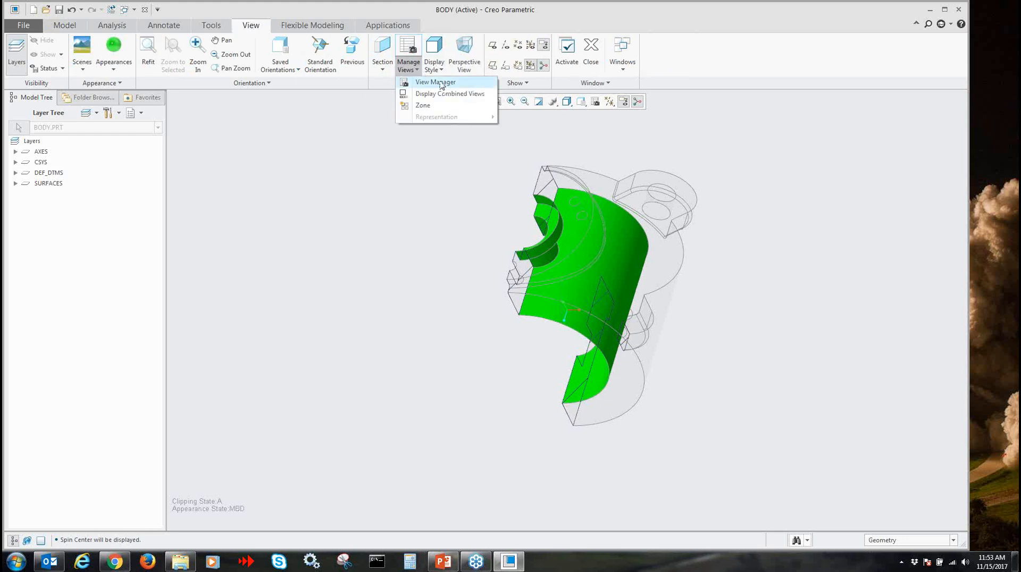
click(442, 85)
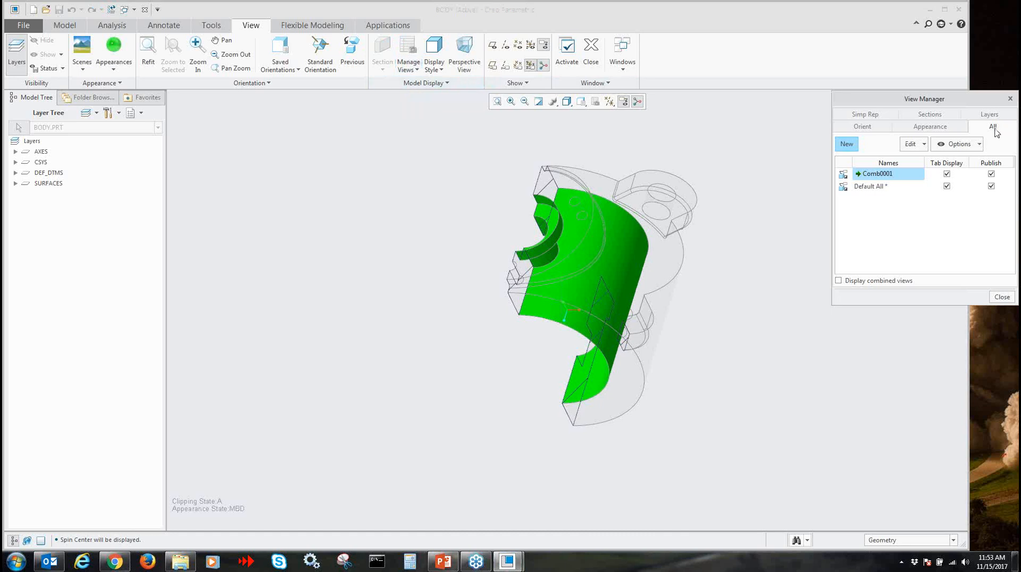
click(839, 281)
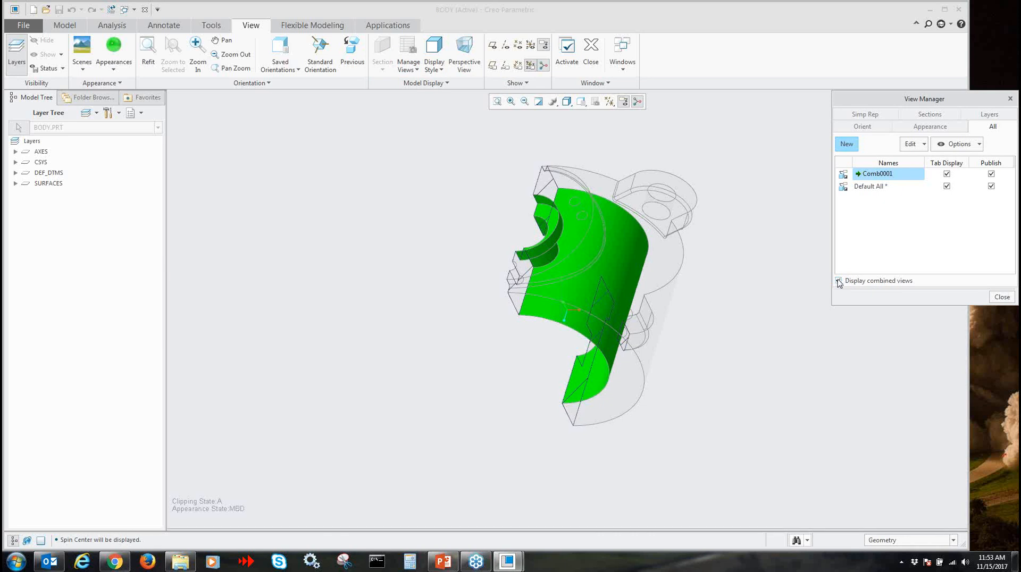
click(1001, 296)
click(64, 26)
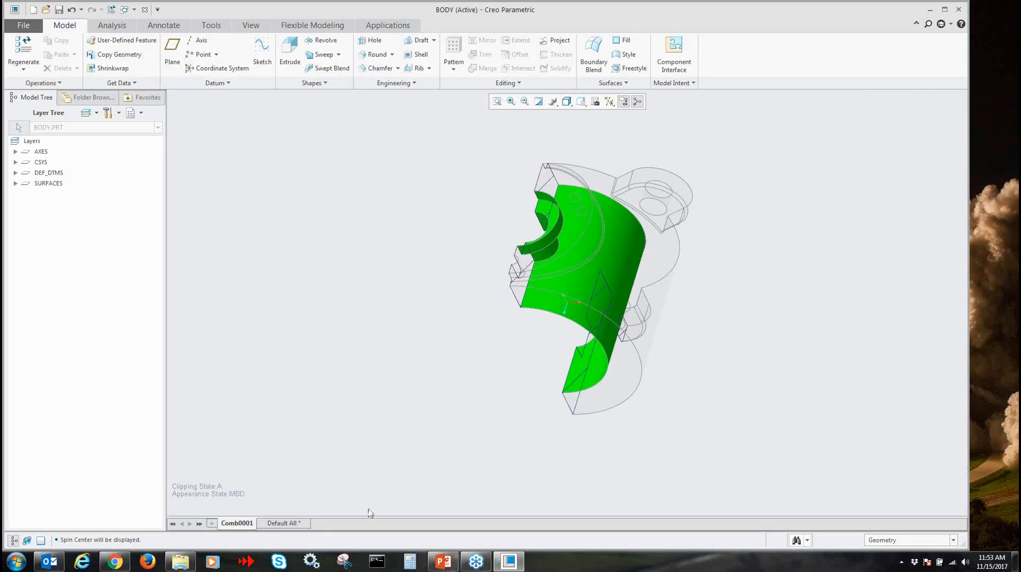
Switch the body to the Default All state and back to Comb0001, and examine the sectioned green bores up close
click(283, 523)
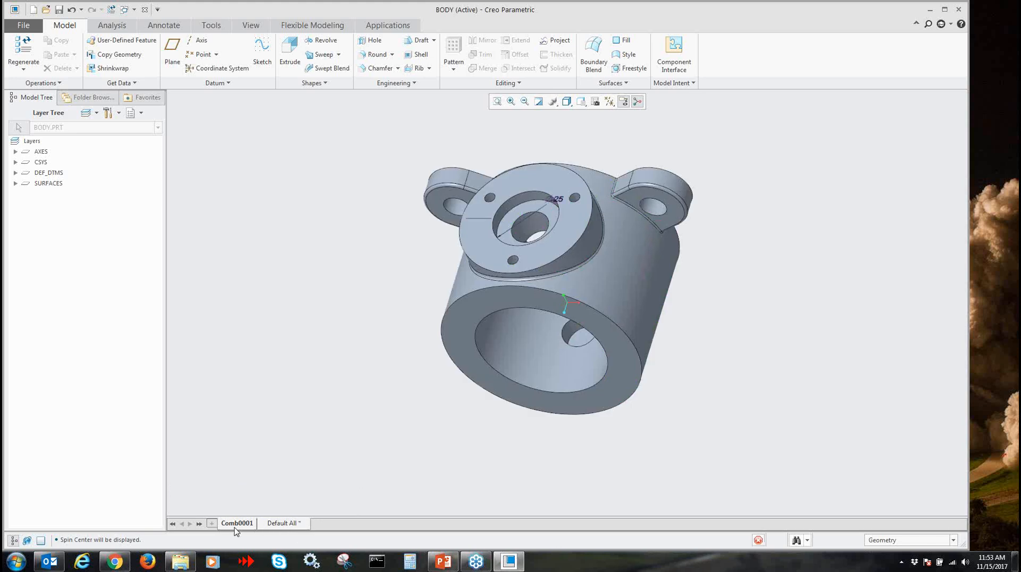
click(237, 523)
scroll(583, 380, down, 1)
shift+middle_drag(574, 378, 507, 400)
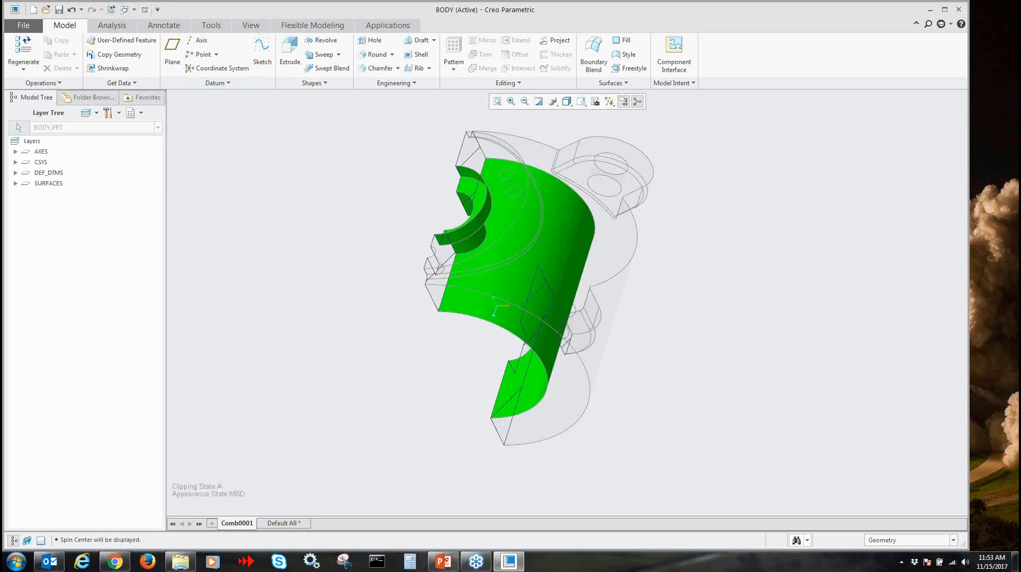
Close the body part's window and open the assembly APPERANCE.ASM
key(alt+Tab)
key(alt+Tab)
click(144, 9)
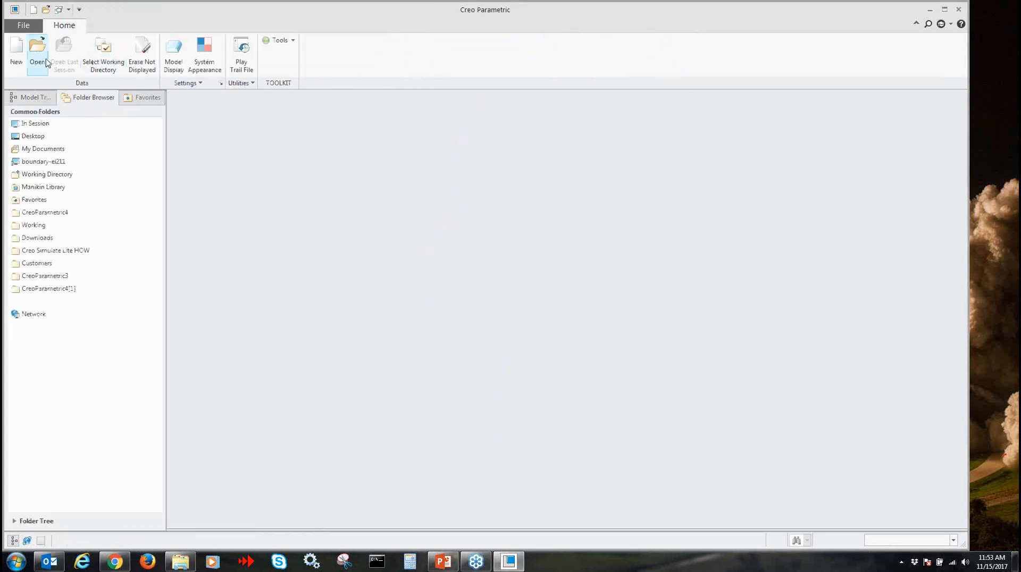
click(37, 53)
double_click(440, 211)
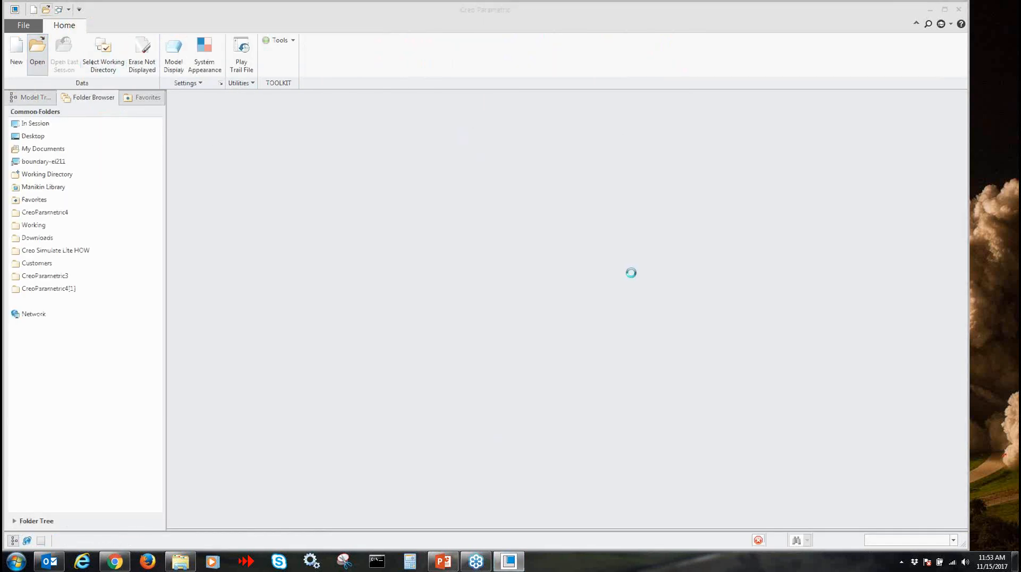
Clear all appearances from the assembly and its components, confirming the removal
scroll(608, 272, down, 3)
shift+middle_drag(604, 277, 562, 280)
mouse_move(621, 327)
middle_down()
mouse_move(600, 322)
mouse_move(618, 330)
middle_up()
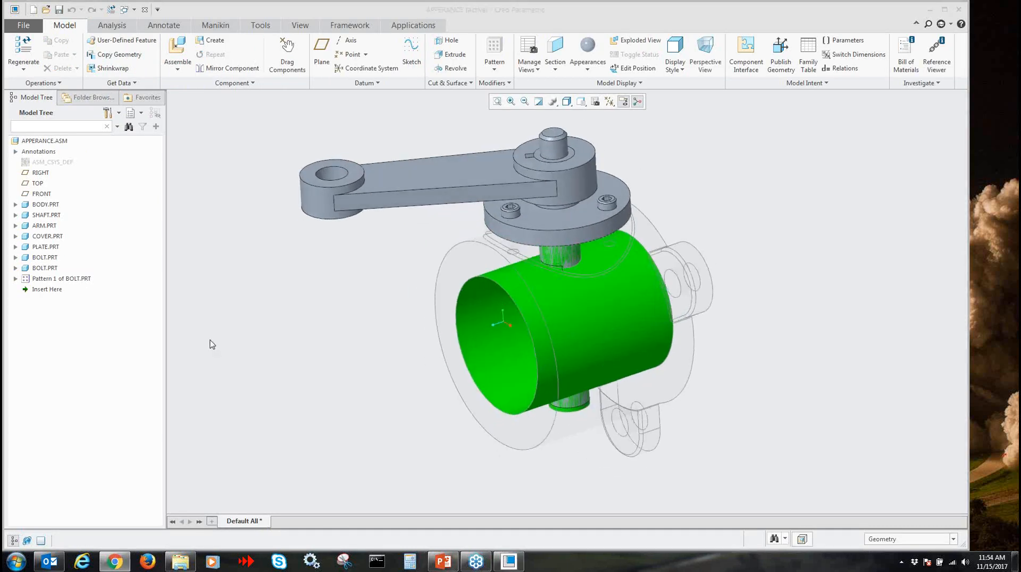
shift+middle_drag(449, 340, 407, 350)
mouse_move(407, 350)
middle_down()
mouse_move(380, 346)
mouse_move(425, 348)
mouse_move(407, 350)
middle_up()
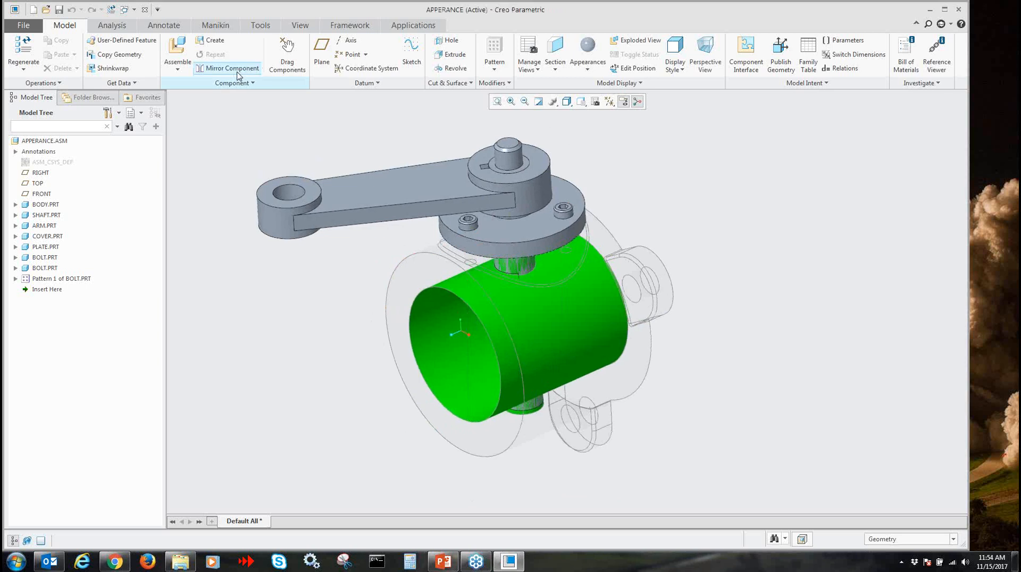
click(587, 53)
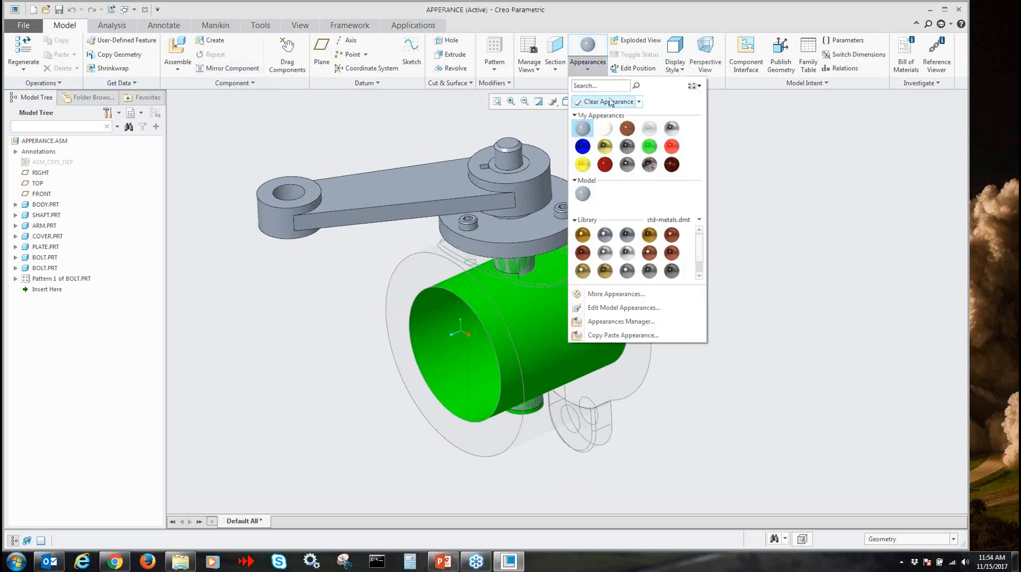
click(639, 102)
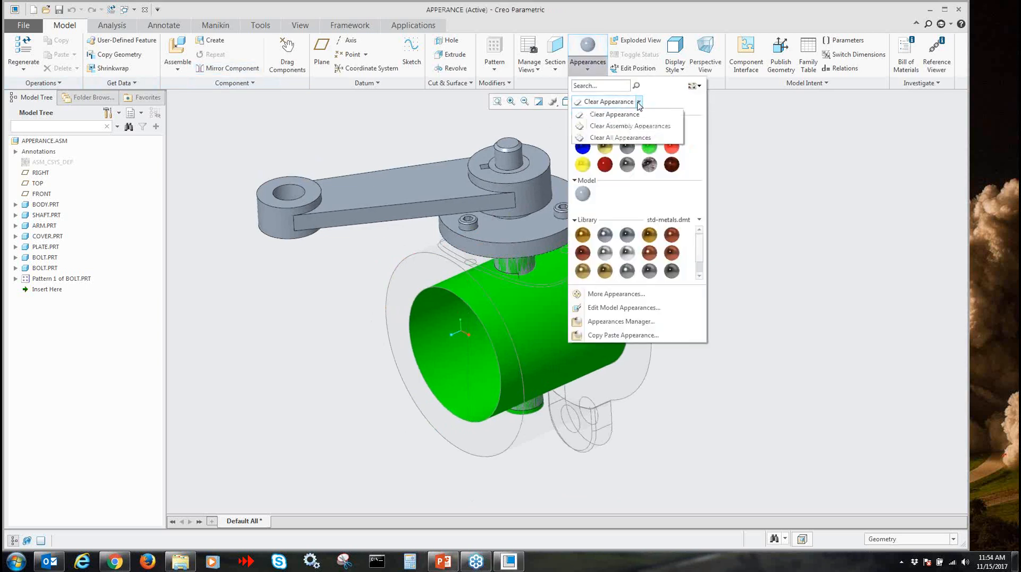
click(651, 137)
click(505, 300)
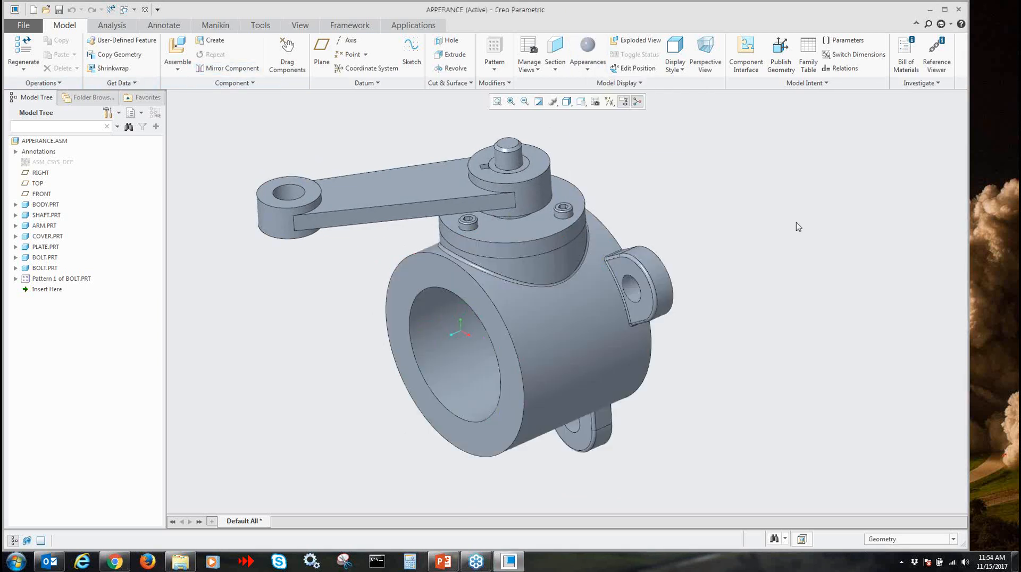
Create a new appearance state named Render for the assembly in the view manager
scroll(751, 252, up, 1)
middle_drag(750, 252, 762, 252)
scroll(762, 252, down, 1)
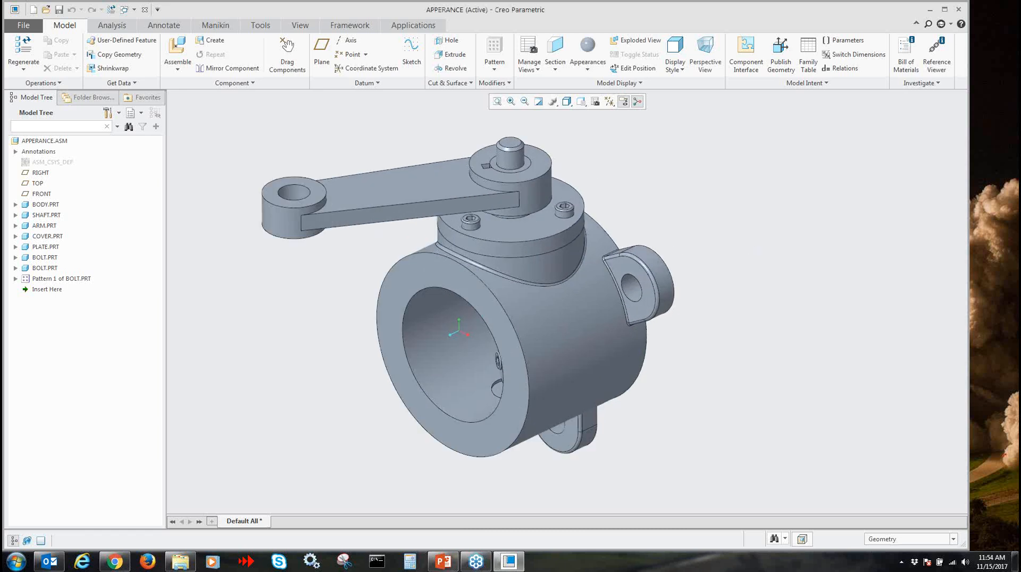
shift+middle_drag(852, 319, 782, 313)
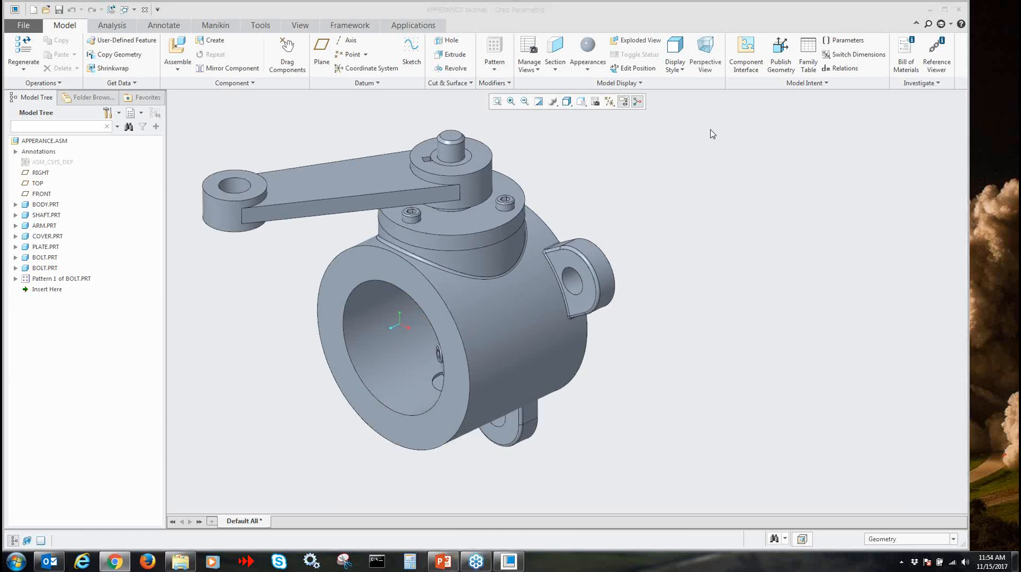
click(596, 101)
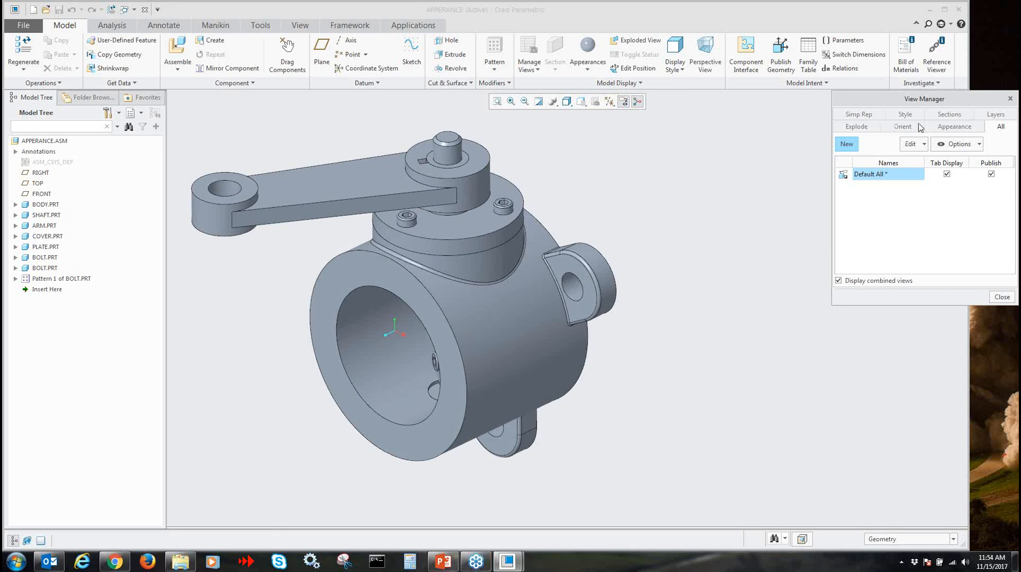
click(955, 127)
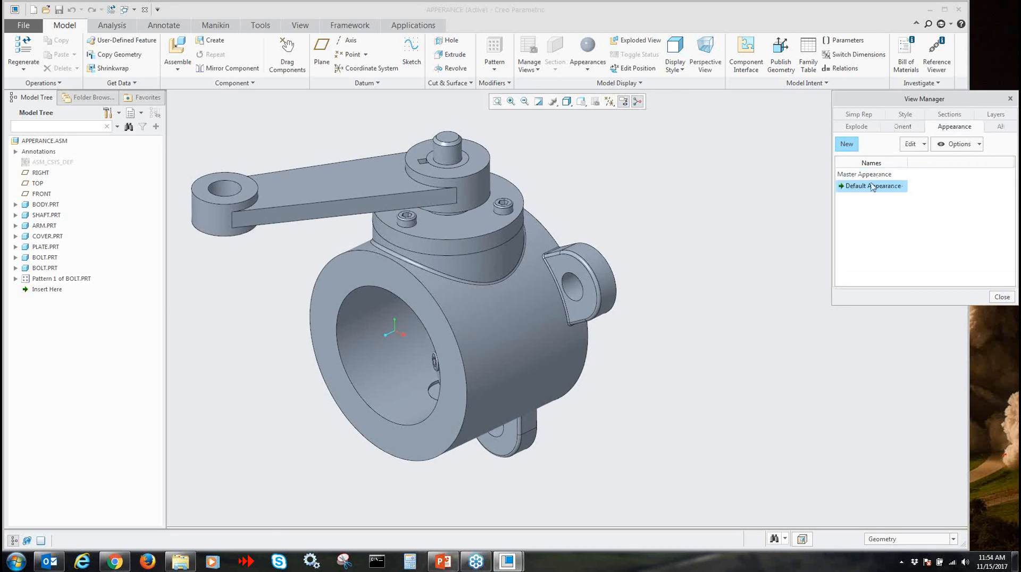
click(849, 144)
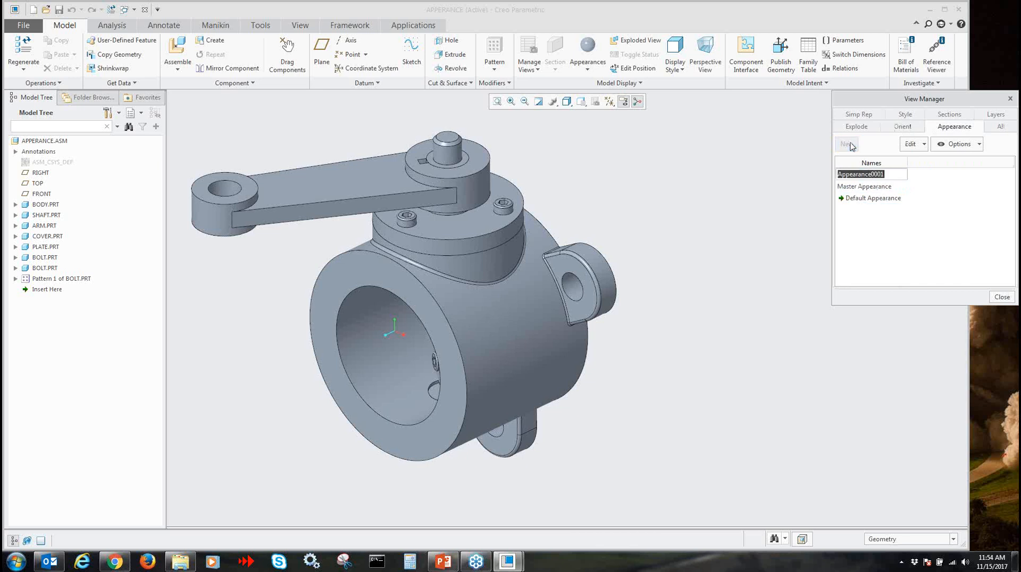
text(Render)
key(Return)
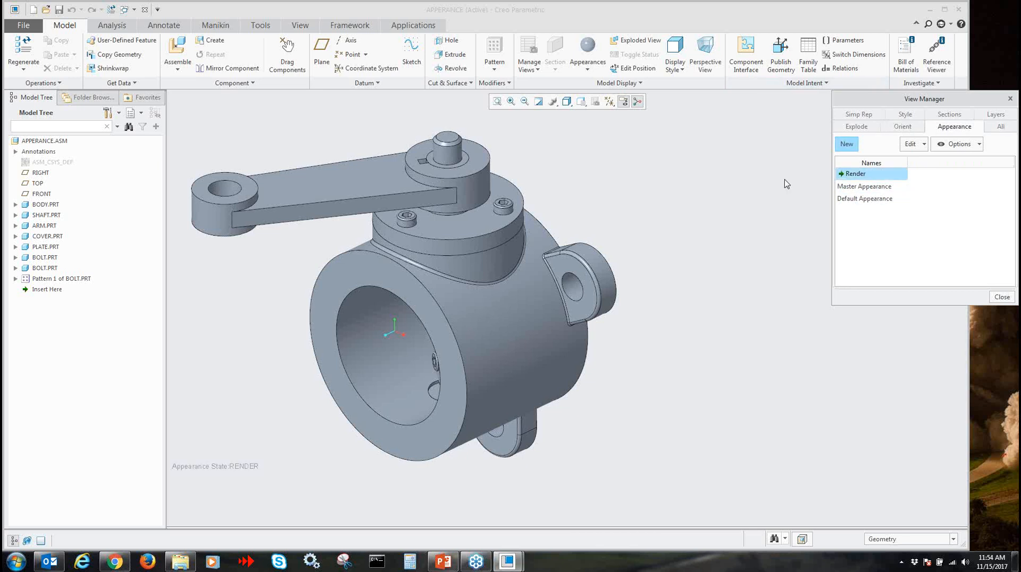
Apply the ptc-metallic-gold appearance to BODY.PRT and COVER.PRT in the Render state
click(598, 66)
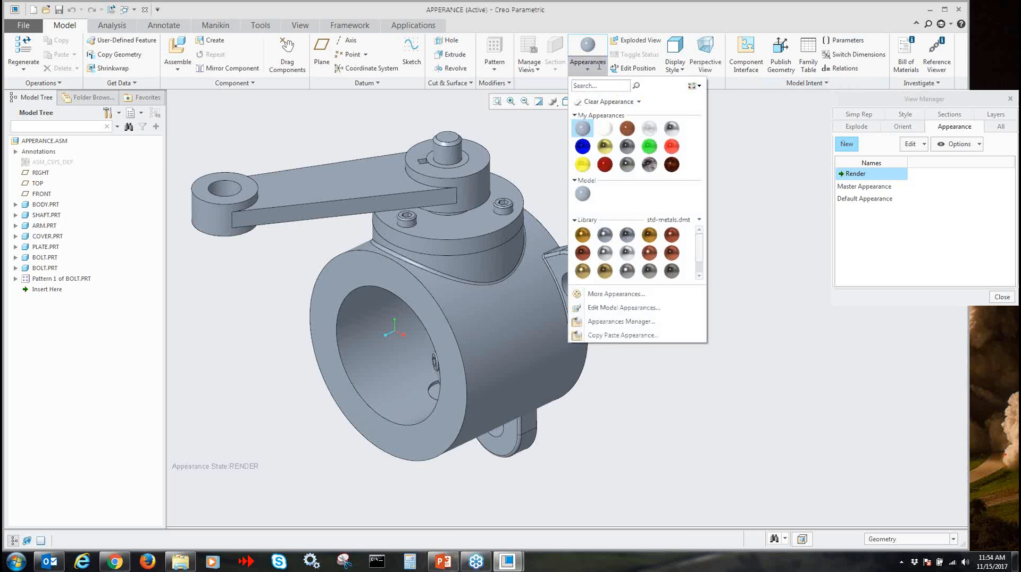
click(605, 147)
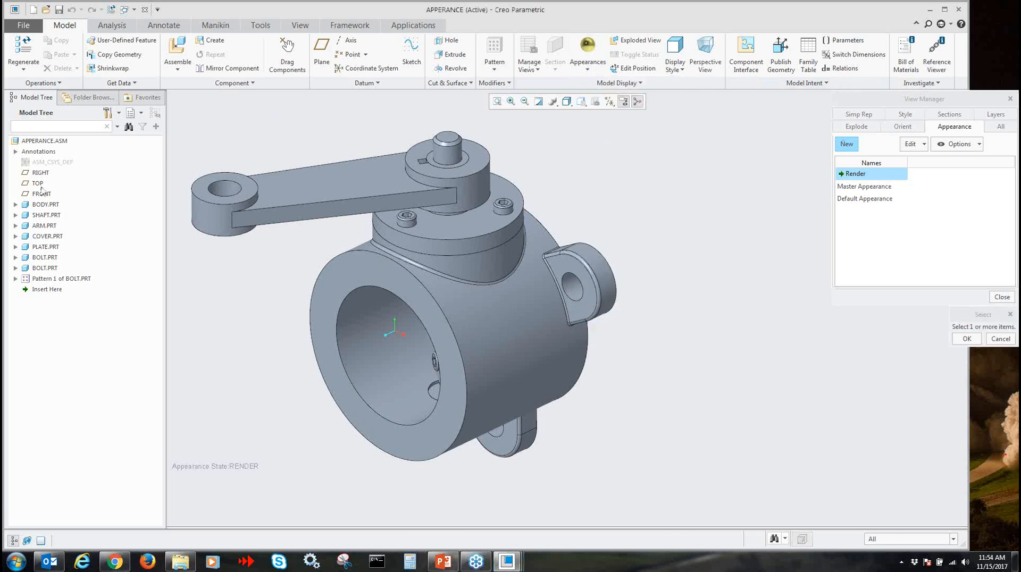
click(45, 205)
ctrl+click(47, 237)
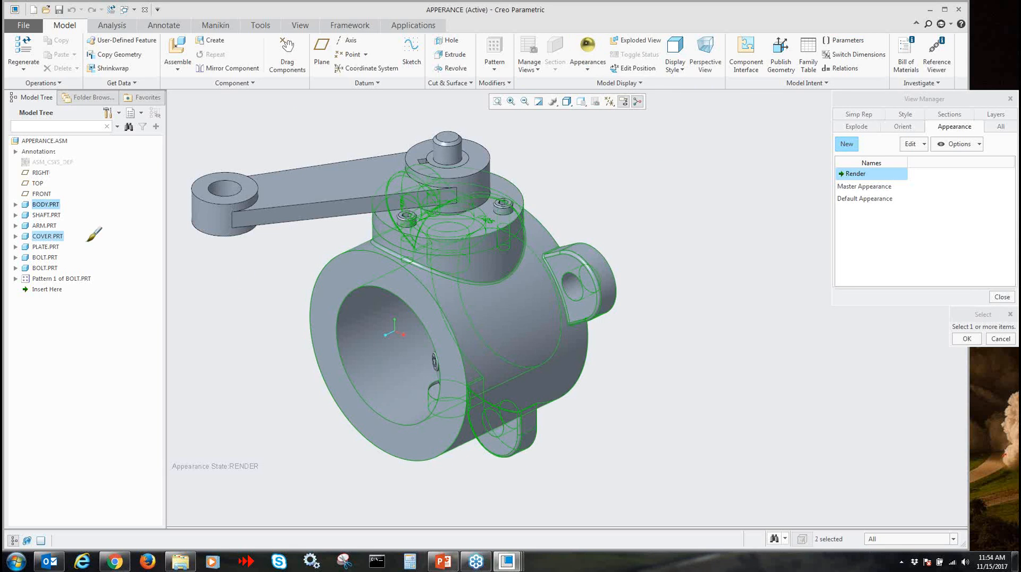
middle_click(236, 304)
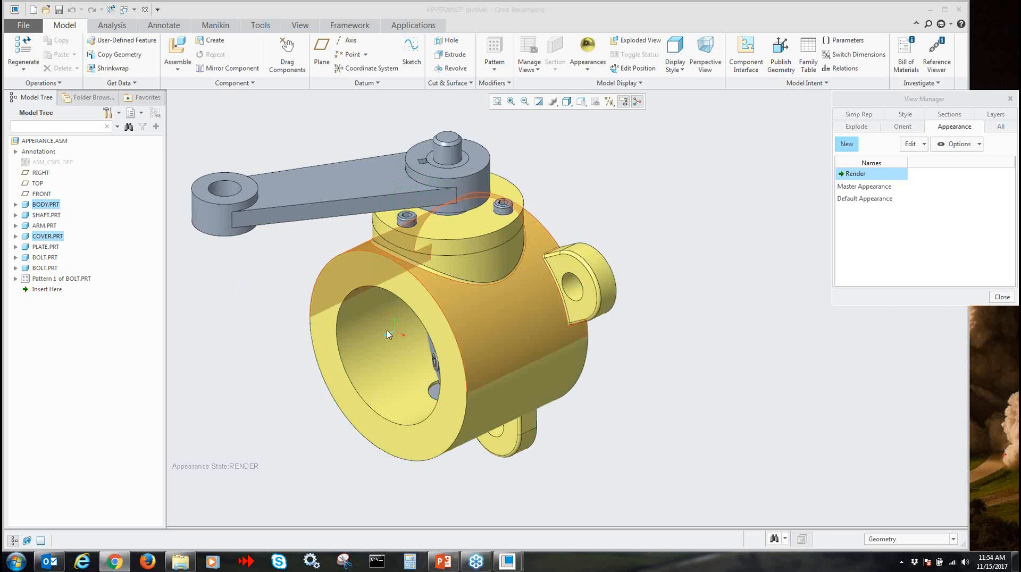
Apply the bright green appearance from My Appearances to PLATE.PRT and SHAFT.PRT
click(598, 76)
click(649, 148)
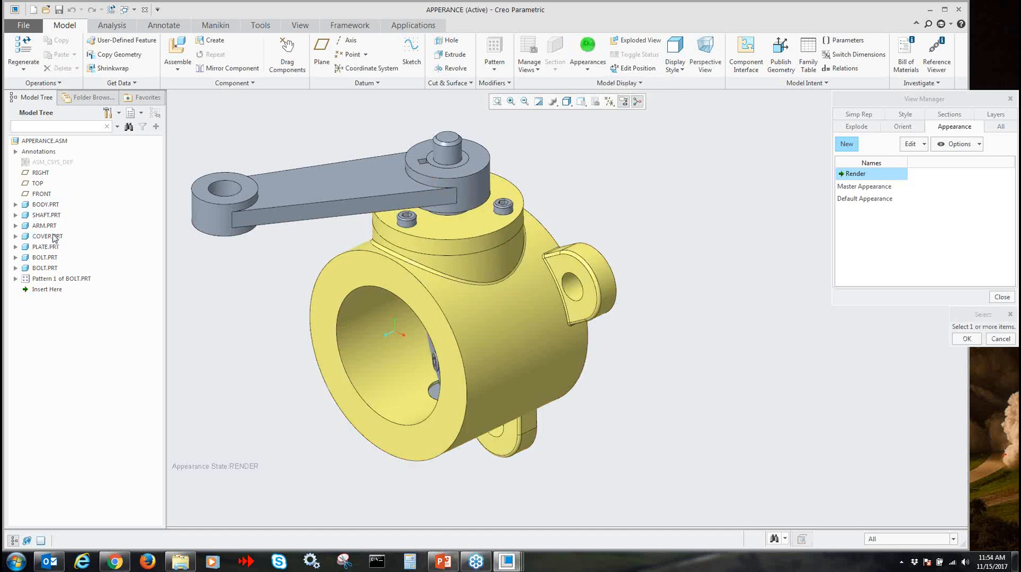
click(45, 248)
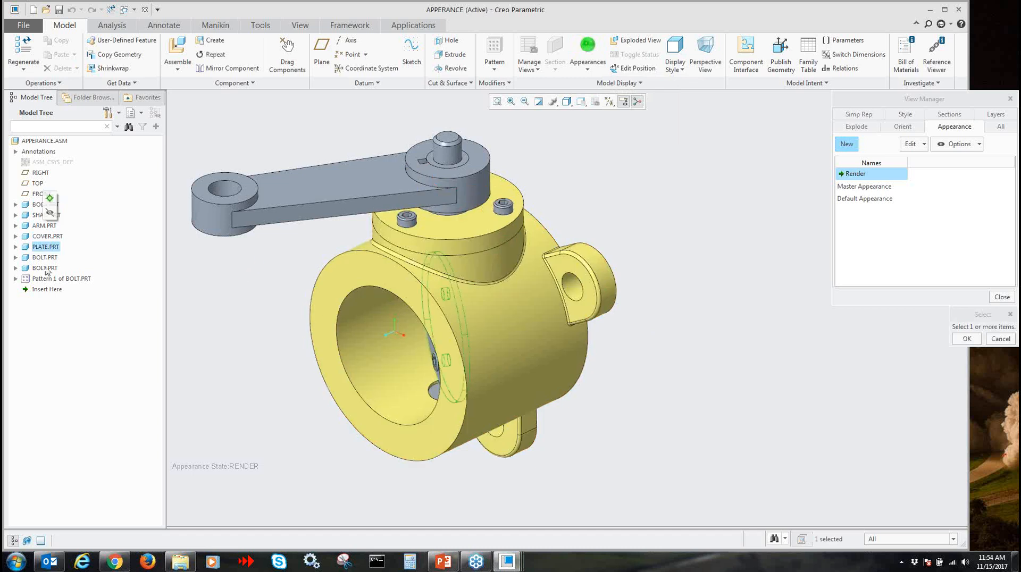
ctrl+click(40, 215)
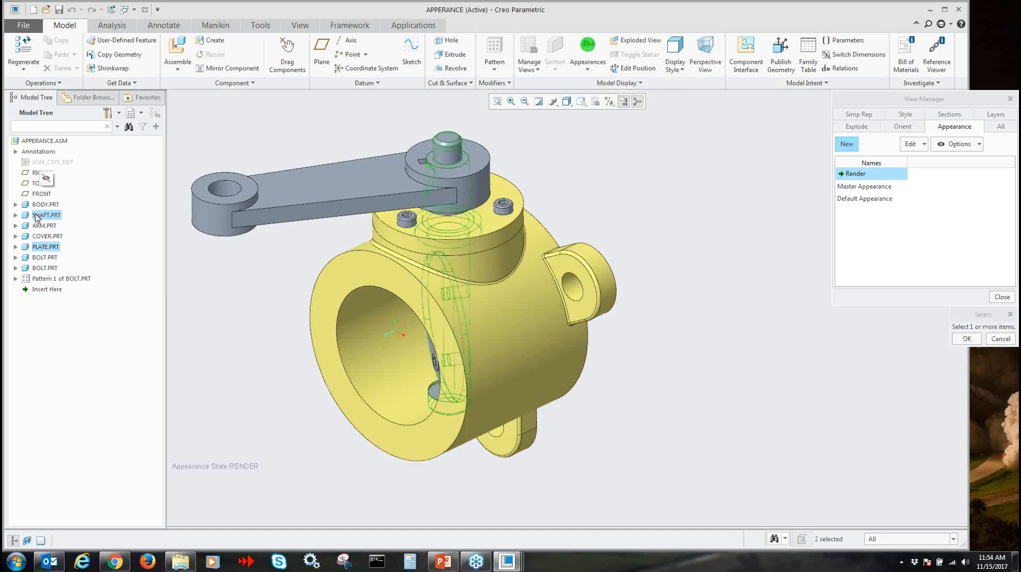
middle_click(255, 325)
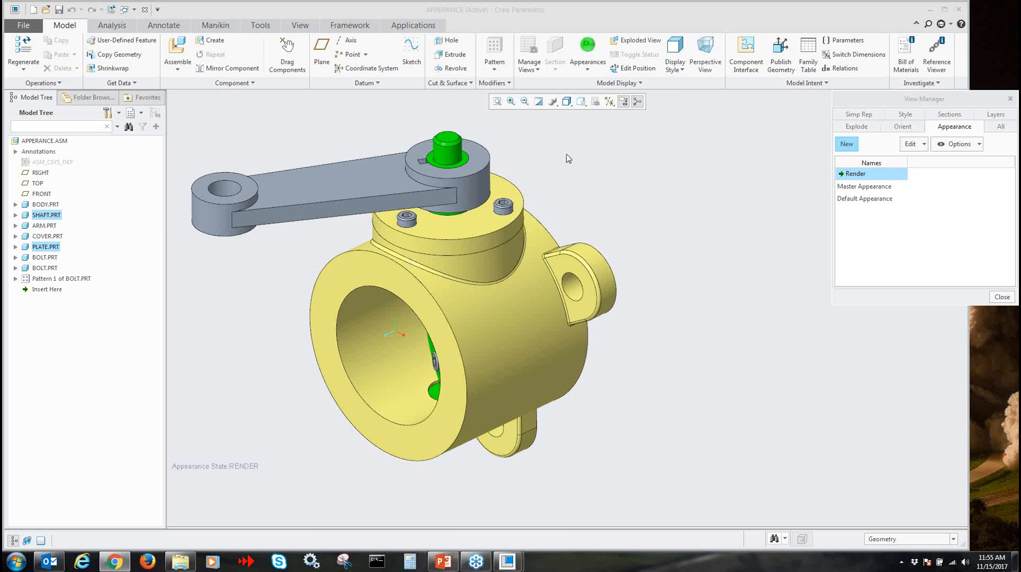
Apply the ptc-plastic-red appearance to ARM.PRT
click(588, 72)
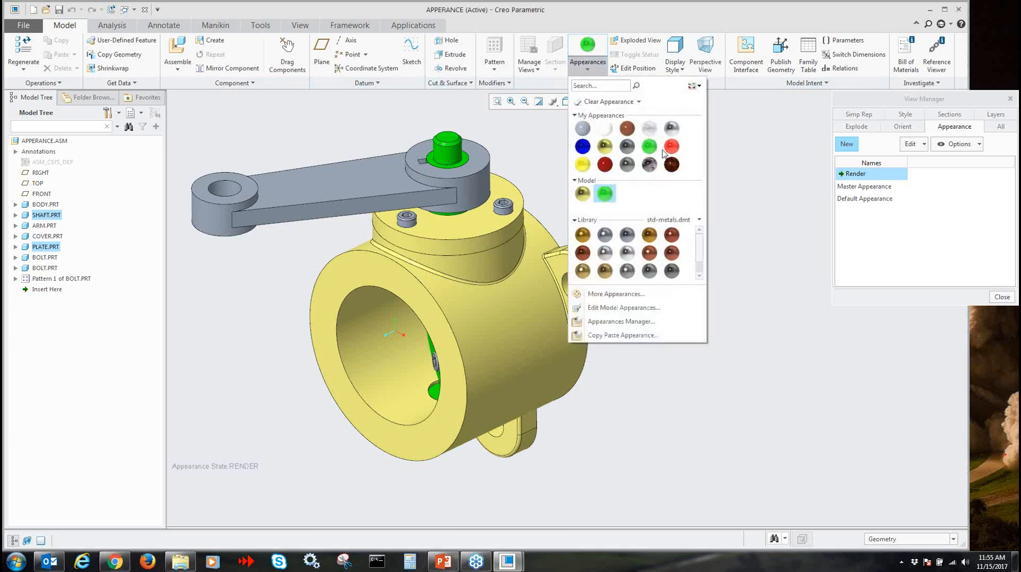
click(605, 167)
click(309, 184)
middle_click(638, 194)
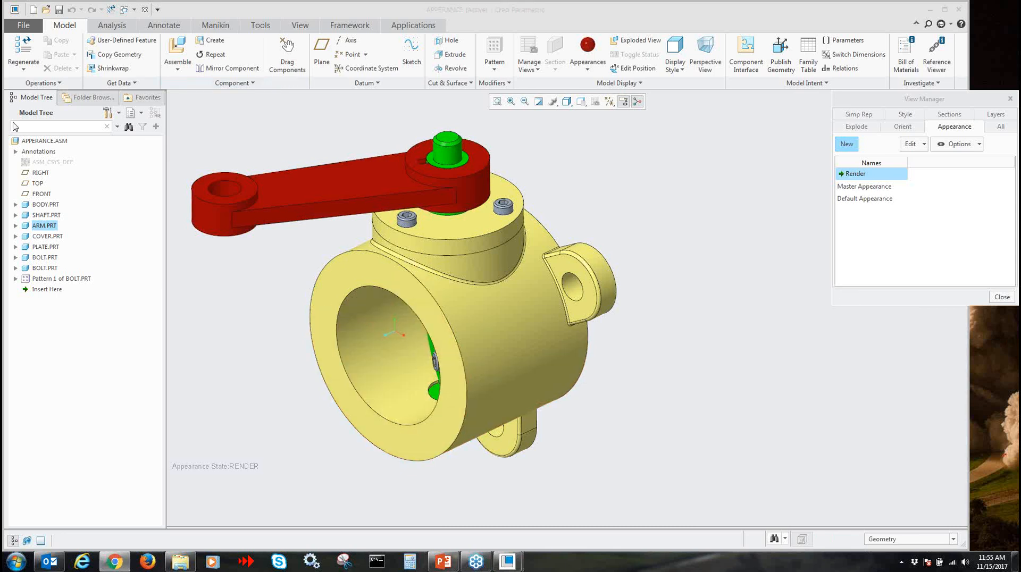
Search the model tree for "bolt", select all matching parts and apply the ptc-steel-brushed appearance to them
click(59, 129)
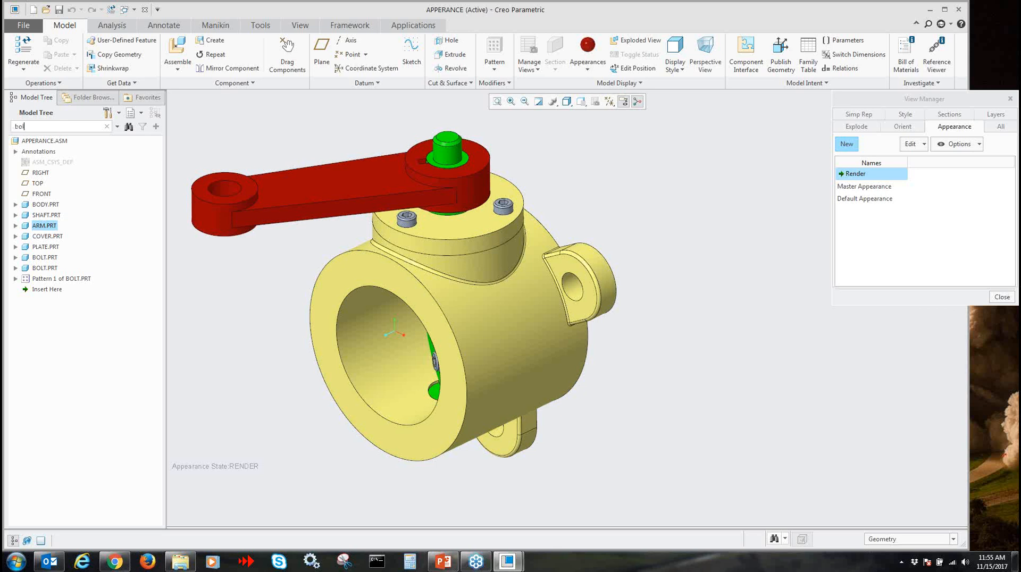
text(bolt)
key(Return)
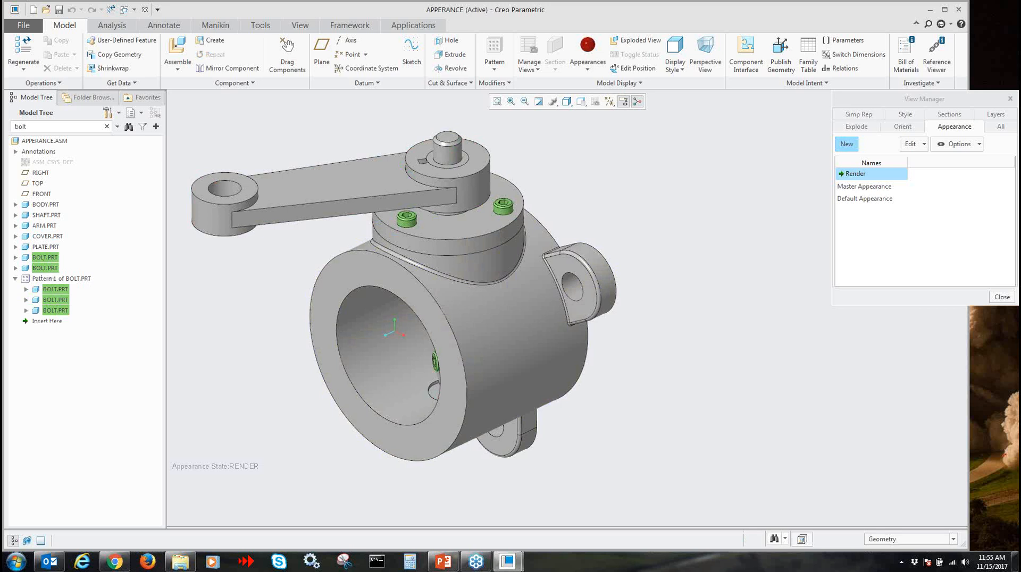
click(156, 127)
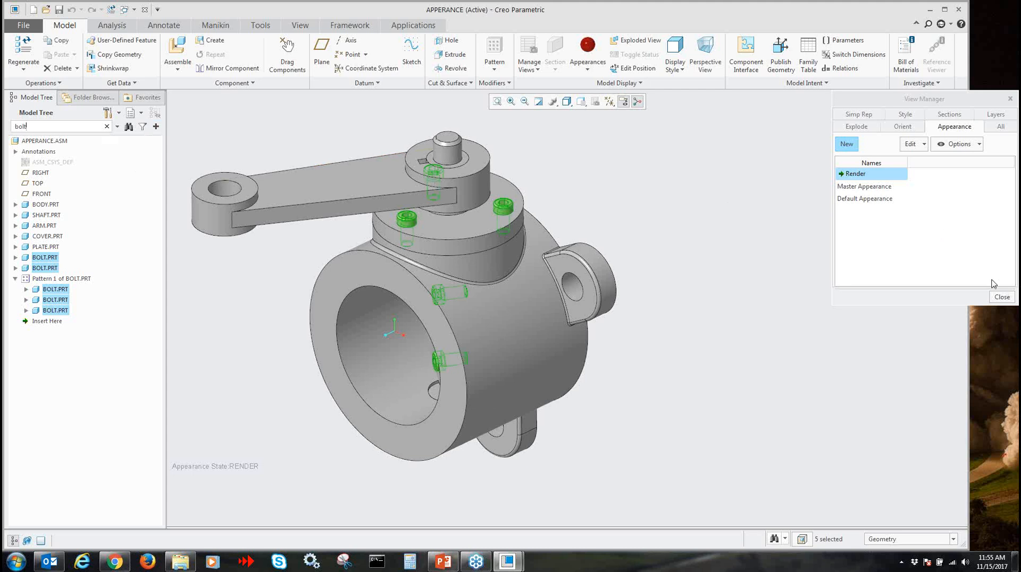
click(587, 64)
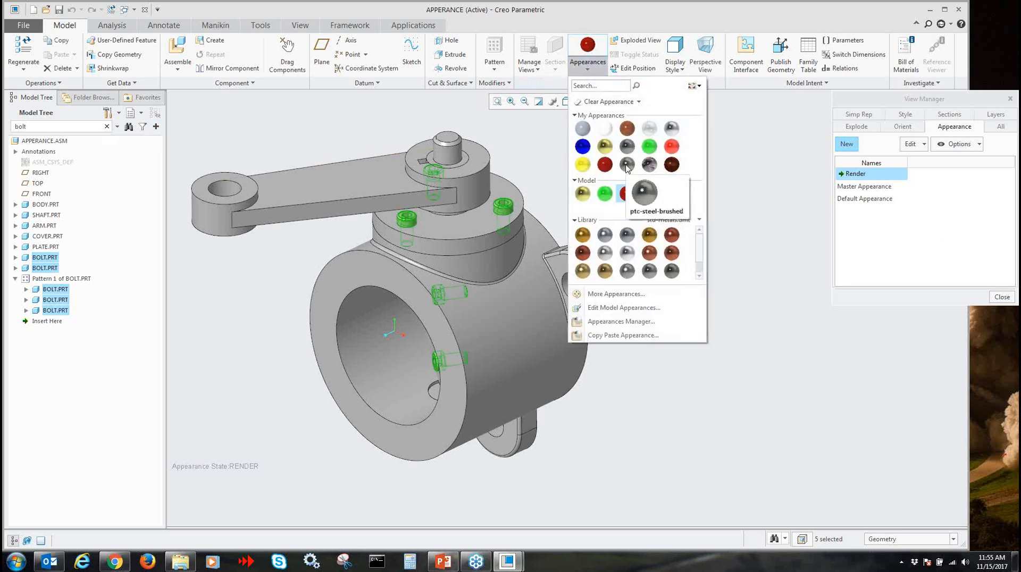
click(627, 166)
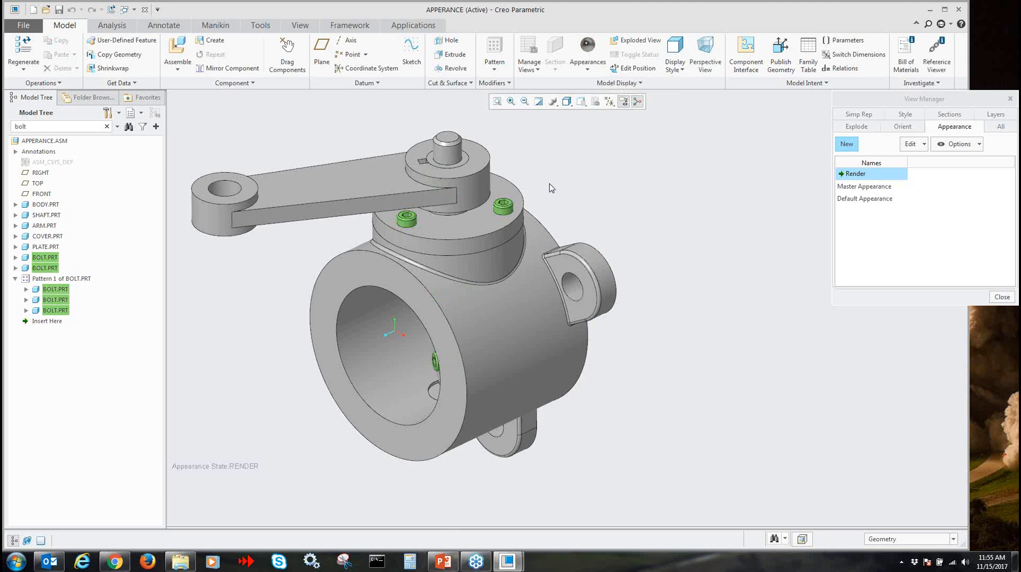
middle_click(592, 179)
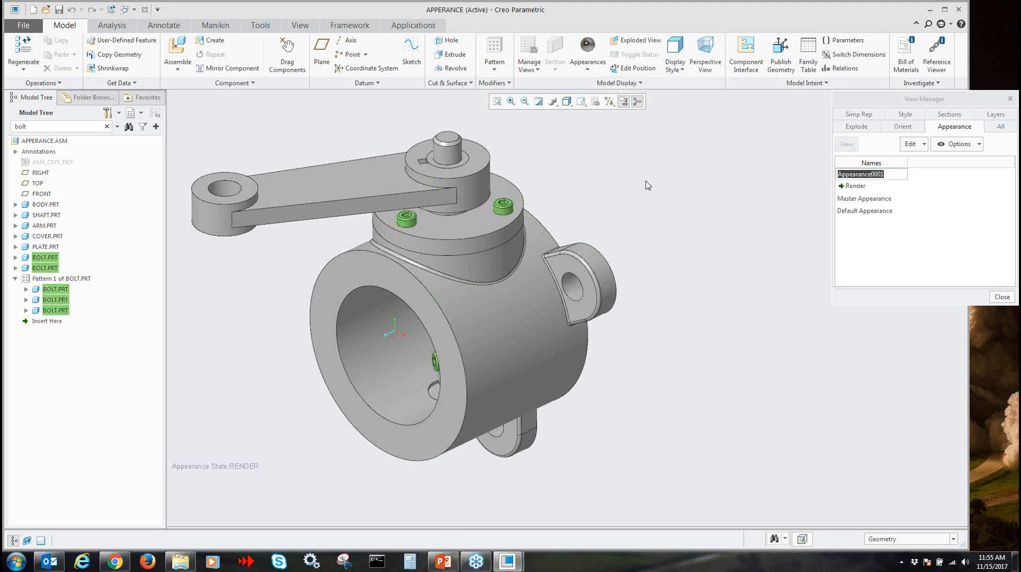
Remove the stray appearance state Appearance0001 and reactivate the Render state
click(908, 191)
right_click(880, 174)
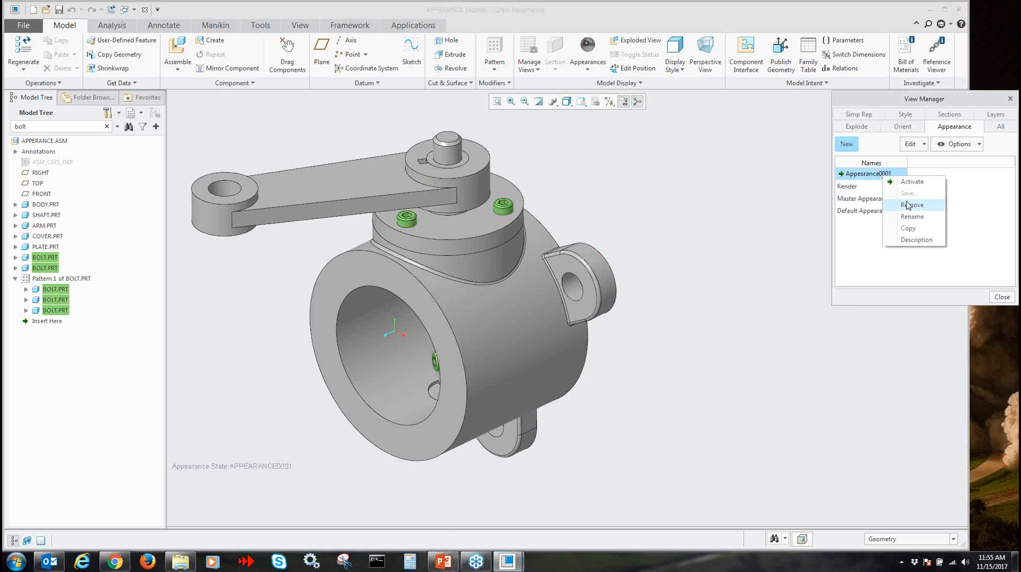
click(919, 209)
click(566, 300)
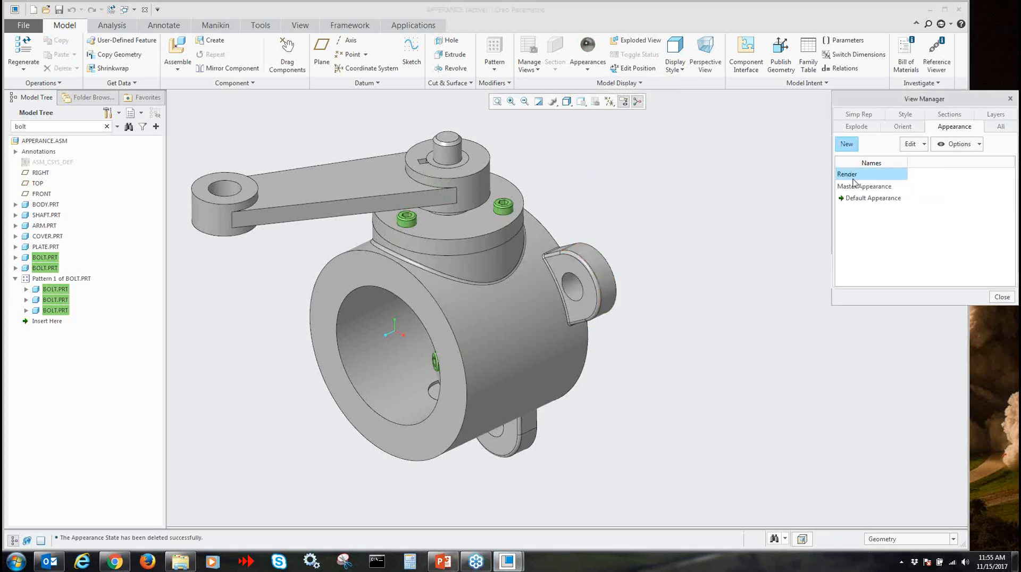
double_click(854, 174)
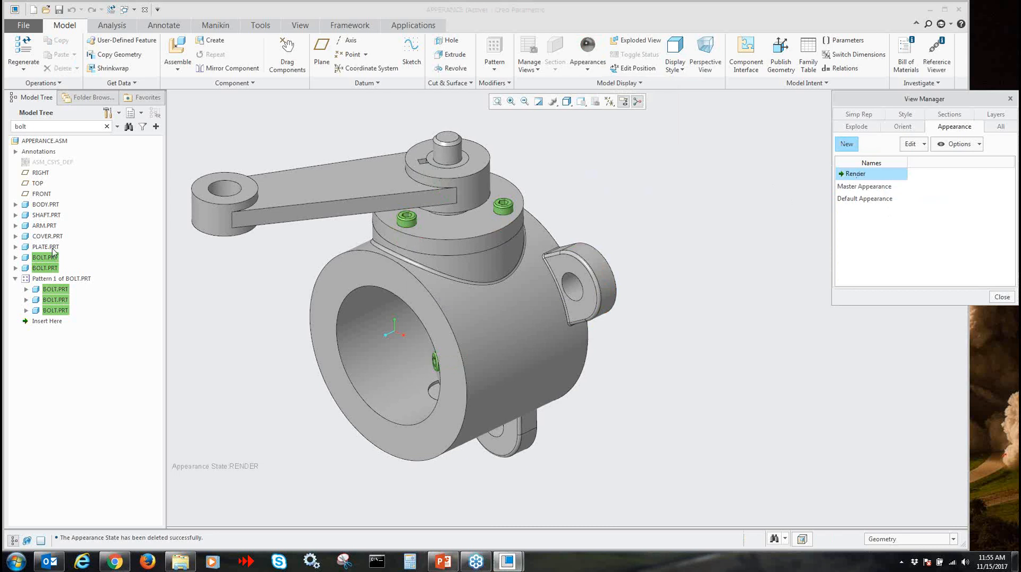
Try to apply the current brushed steel appearance to all the found bolts at once
click(156, 126)
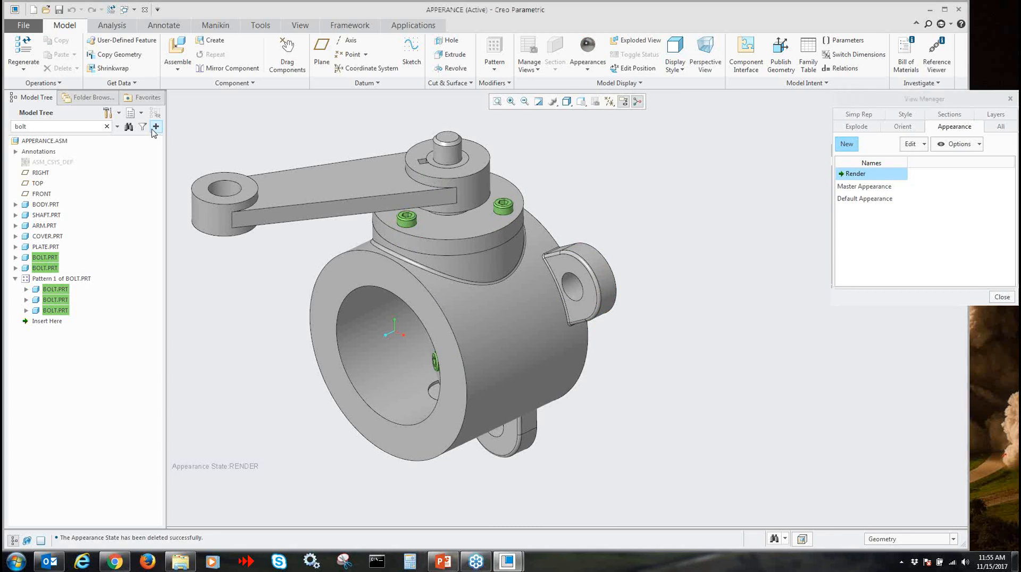
click(587, 46)
key(Return)
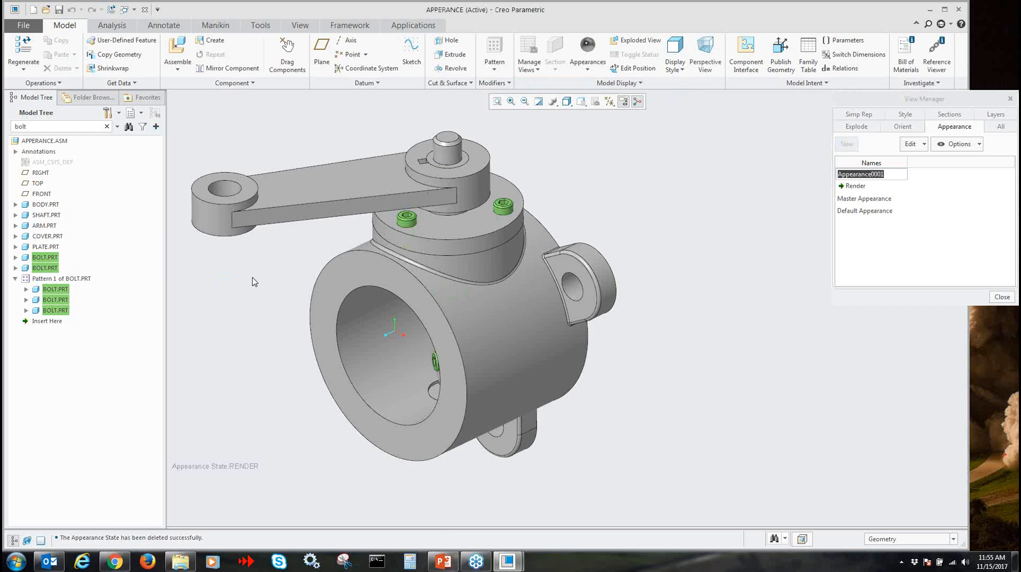
Apply the current brushed steel appearance to each BOLT.PRT, including the three in the pattern, picking them individually
click(580, 53)
click(44, 261)
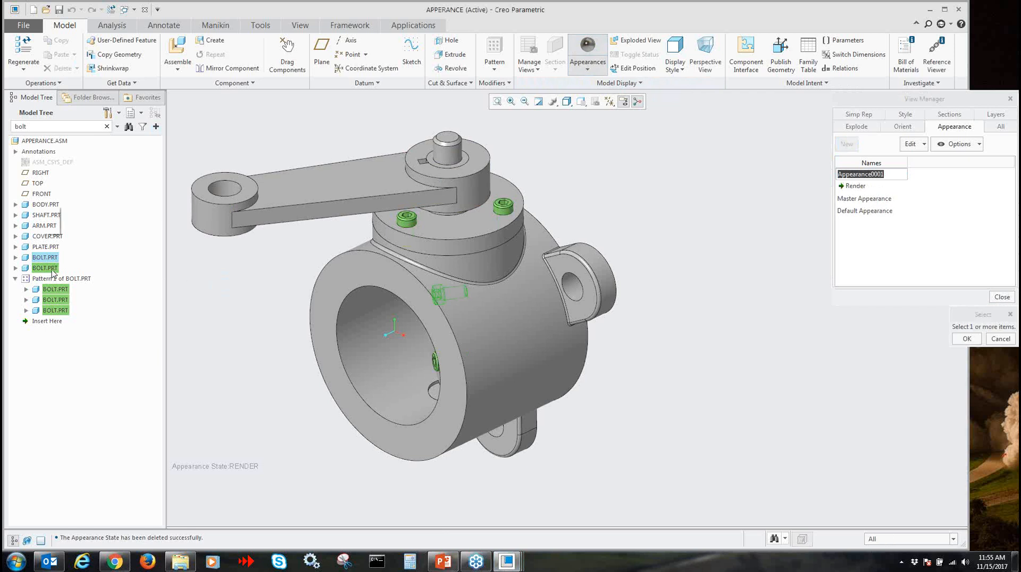
ctrl+click(50, 270)
ctrl+click(60, 291)
ctrl+click(60, 300)
ctrl+click(60, 310)
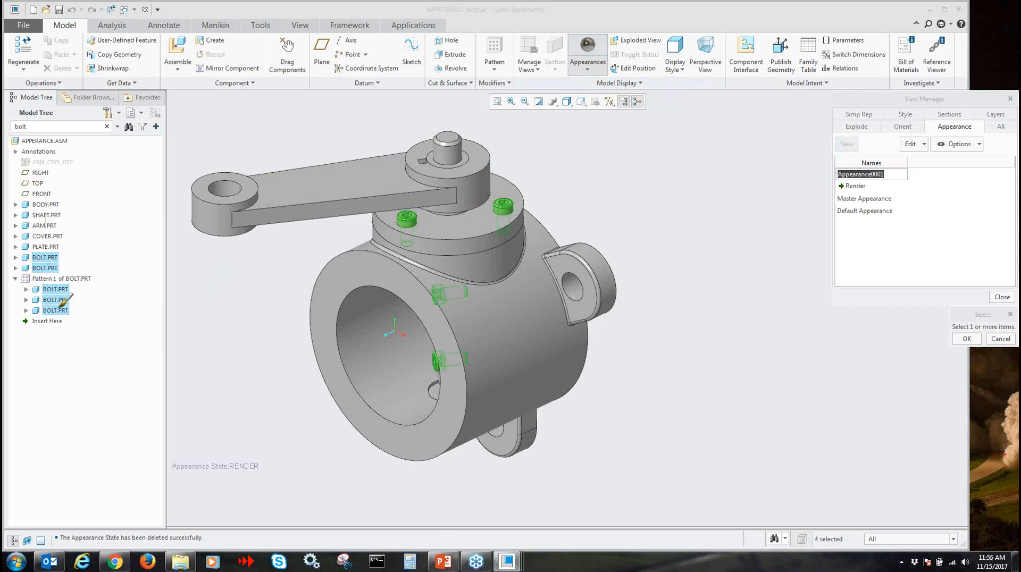
middle_click(239, 321)
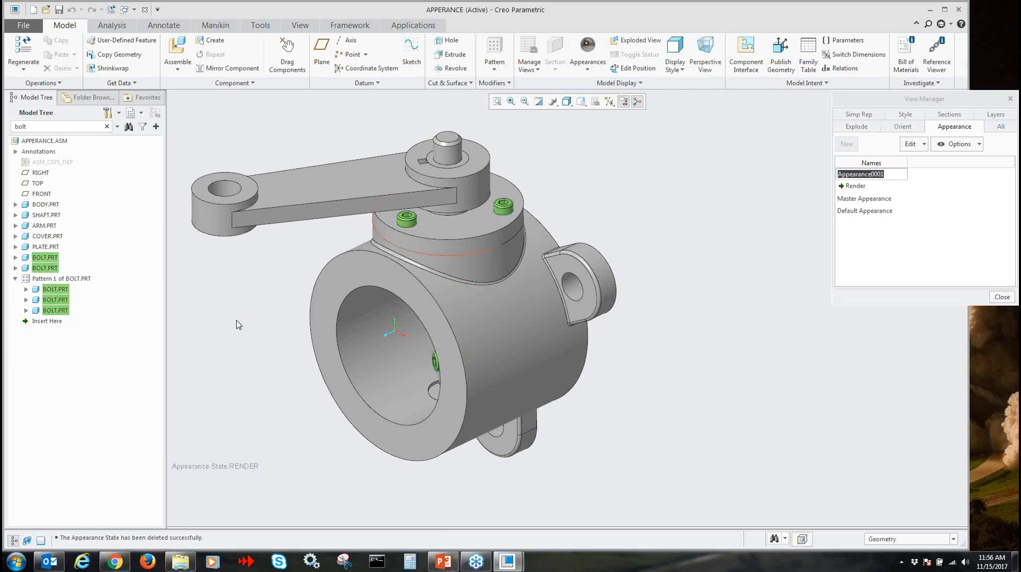
Remove the extra Appearance0001 appearance state and make the Render state active again
middle_click(769, 249)
right_click(871, 182)
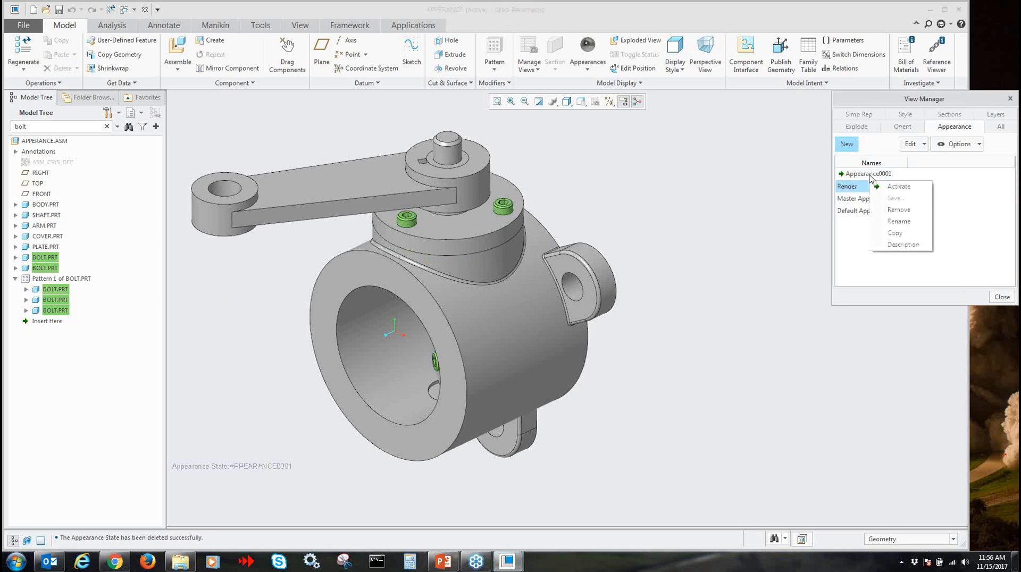
click(859, 176)
right_click(860, 177)
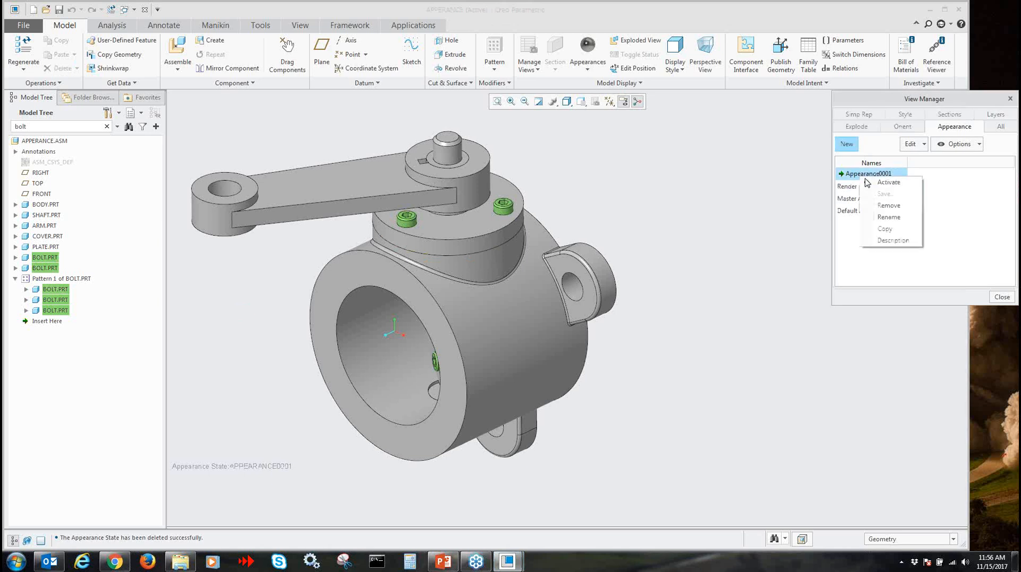
click(880, 206)
click(566, 300)
double_click(850, 175)
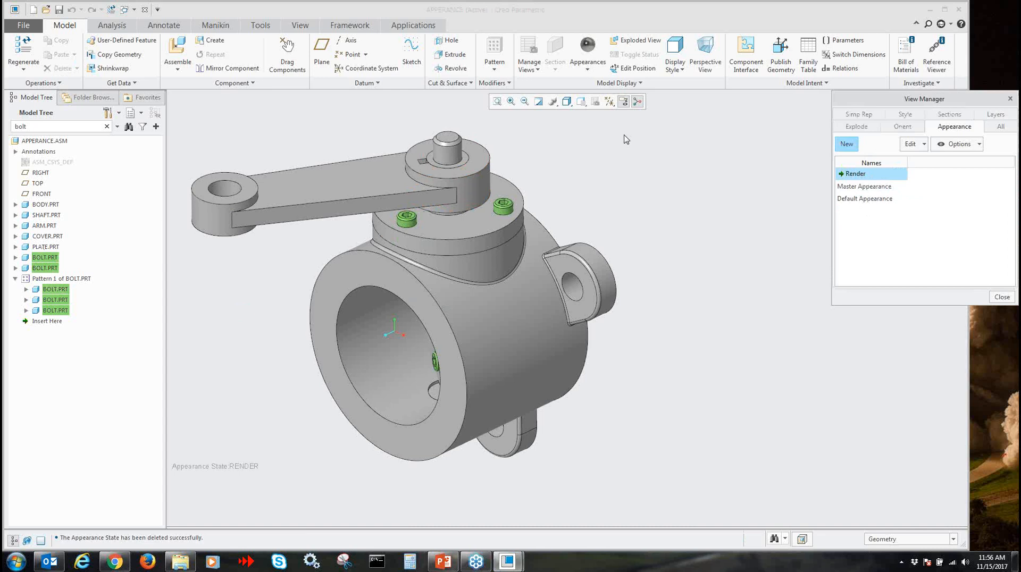
Reapply the current brushed steel appearance to both standalone BOLT.PRT components and the three bolts in Pattern 1
click(588, 53)
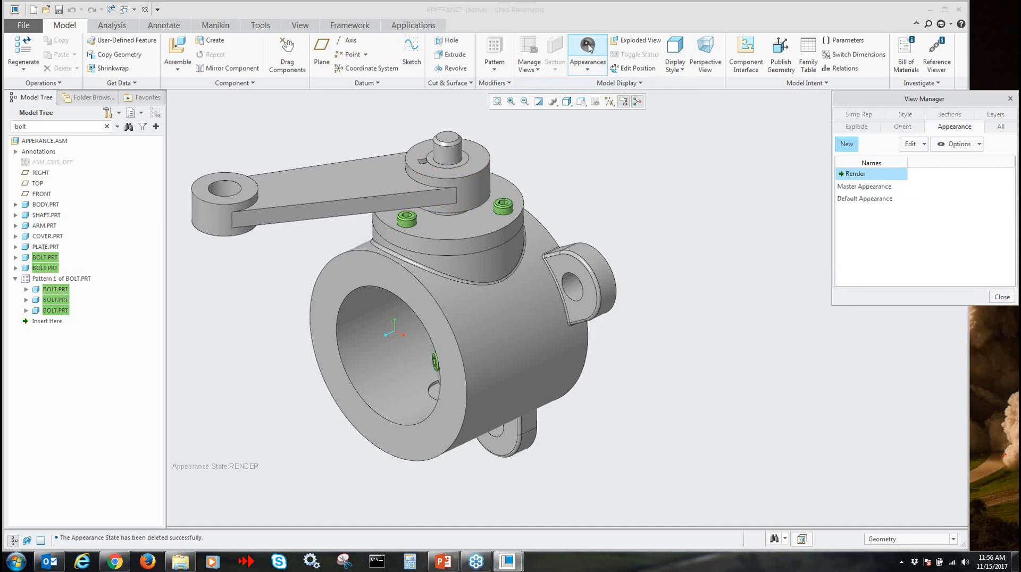
click(45, 257)
ctrl+click(46, 269)
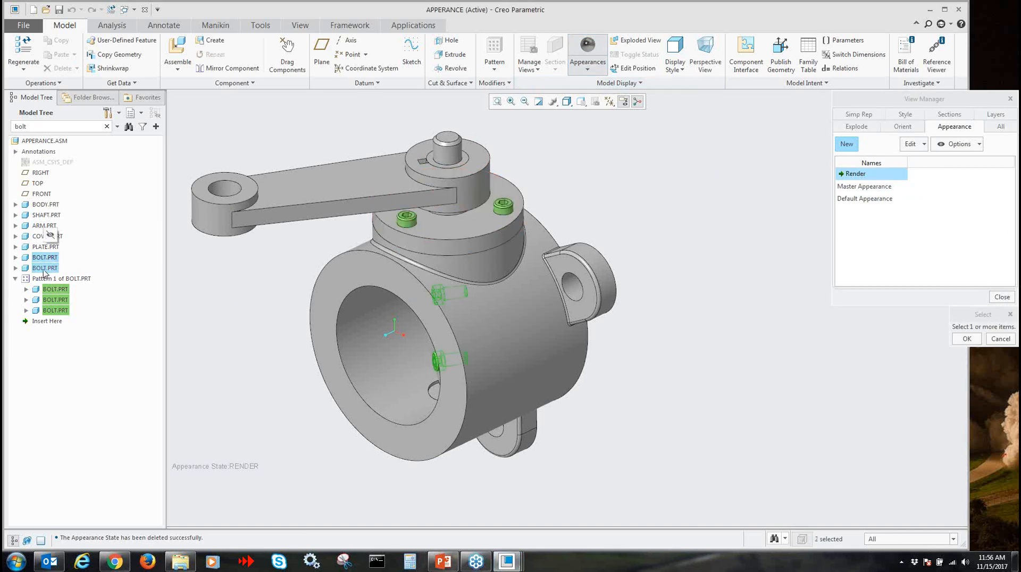
ctrl+click(62, 292)
ctrl+click(62, 302)
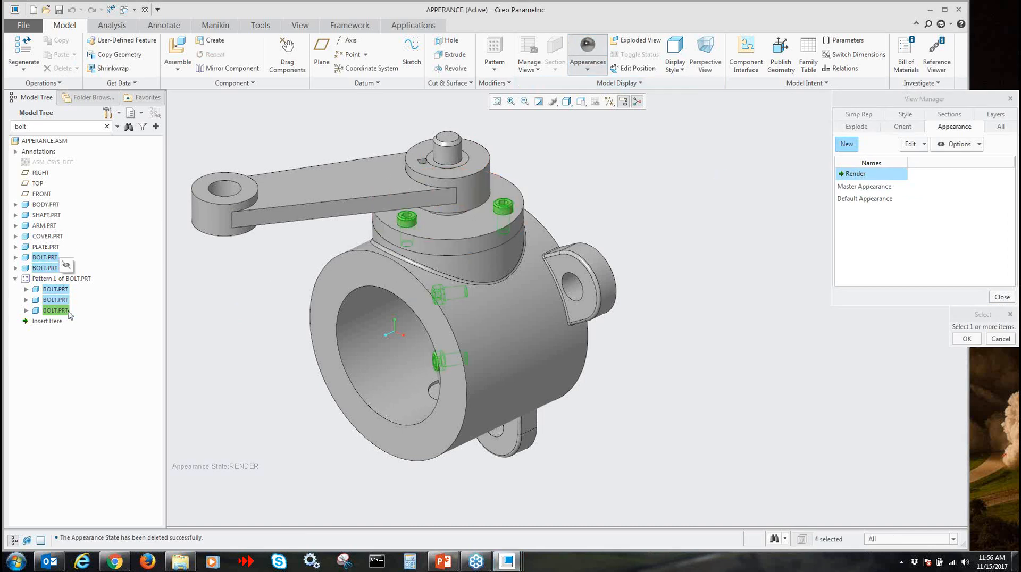
ctrl+click(57, 312)
middle_click(159, 300)
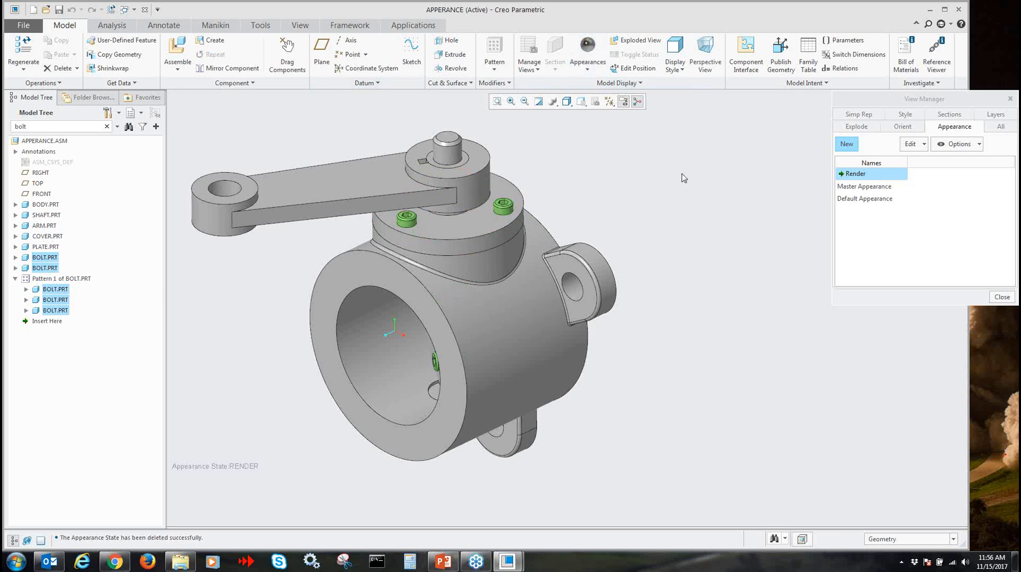
Clear the bolt search from the model tree and cancel the pending new appearance state
click(143, 127)
click(142, 127)
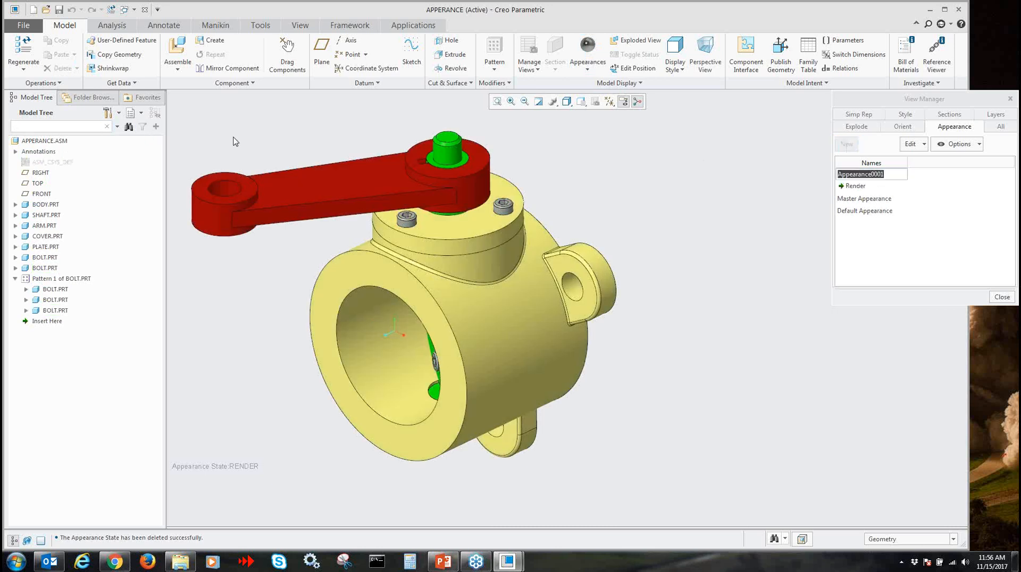
scroll(597, 187, up, 2)
scroll(557, 326, down, 2)
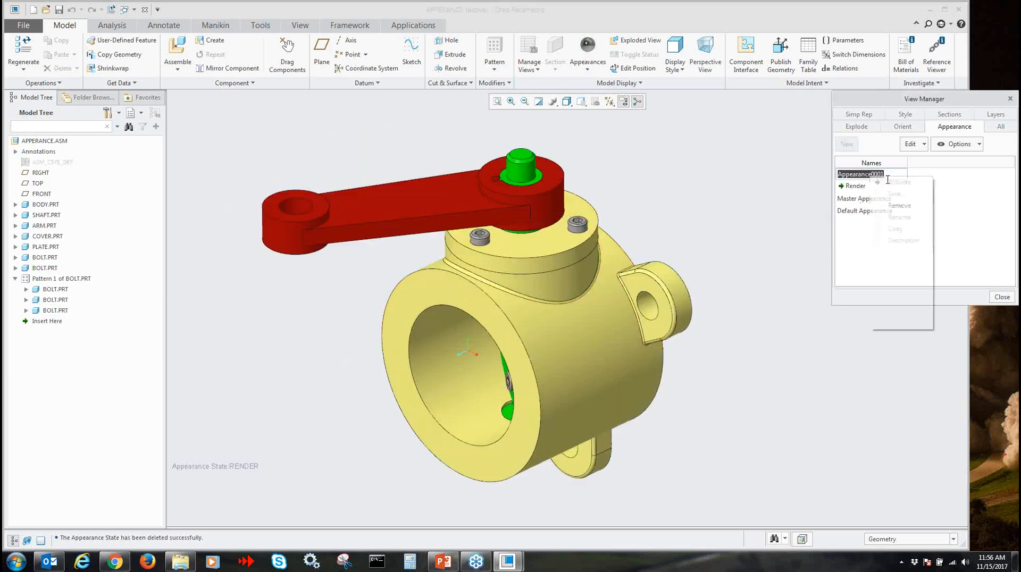
click(865, 190)
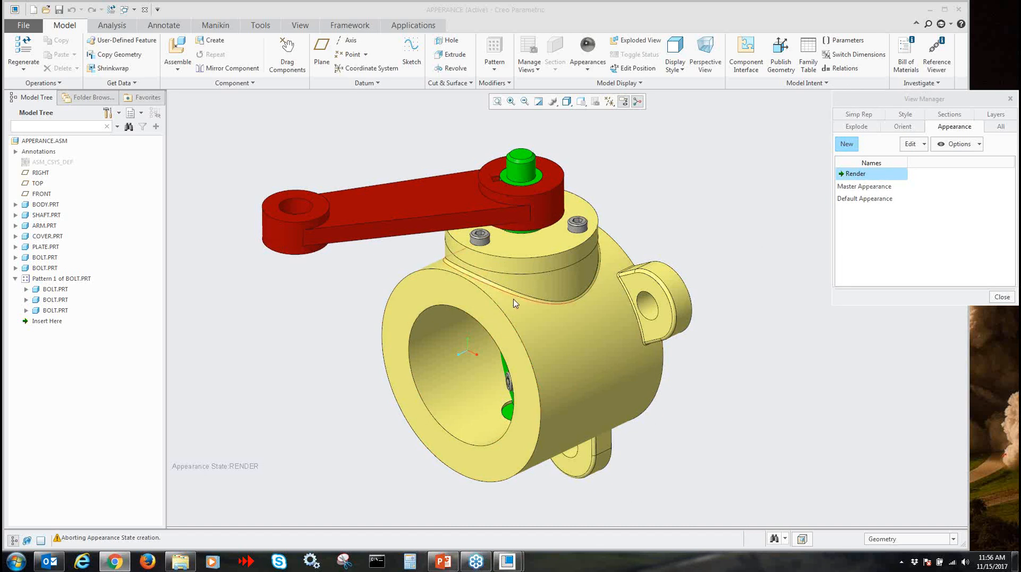
Copy the Render appearance state as Render2 and activate the copy
click(909, 145)
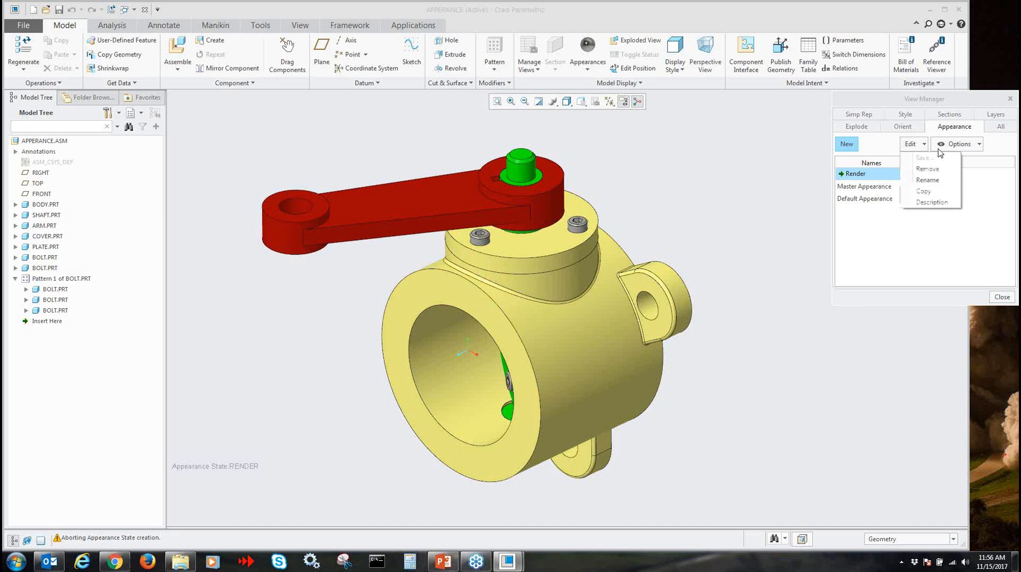
click(926, 193)
double_click(931, 127)
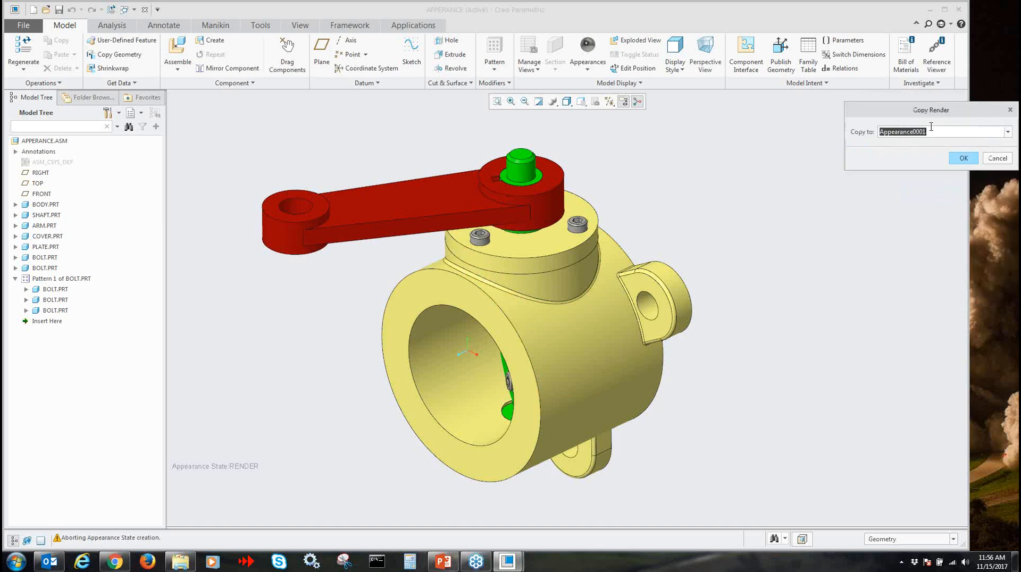
text(Render2)
key(Return)
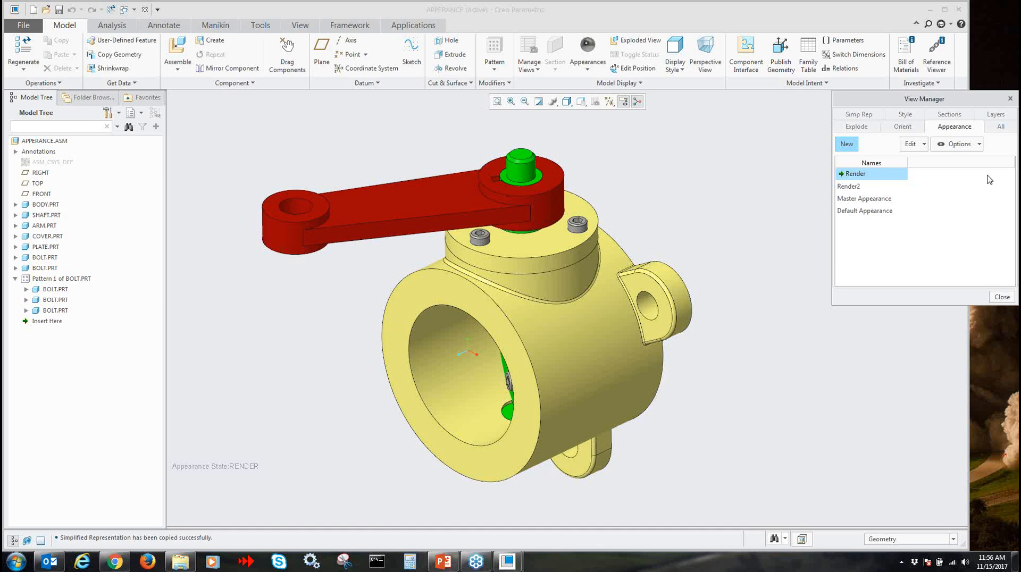
double_click(860, 186)
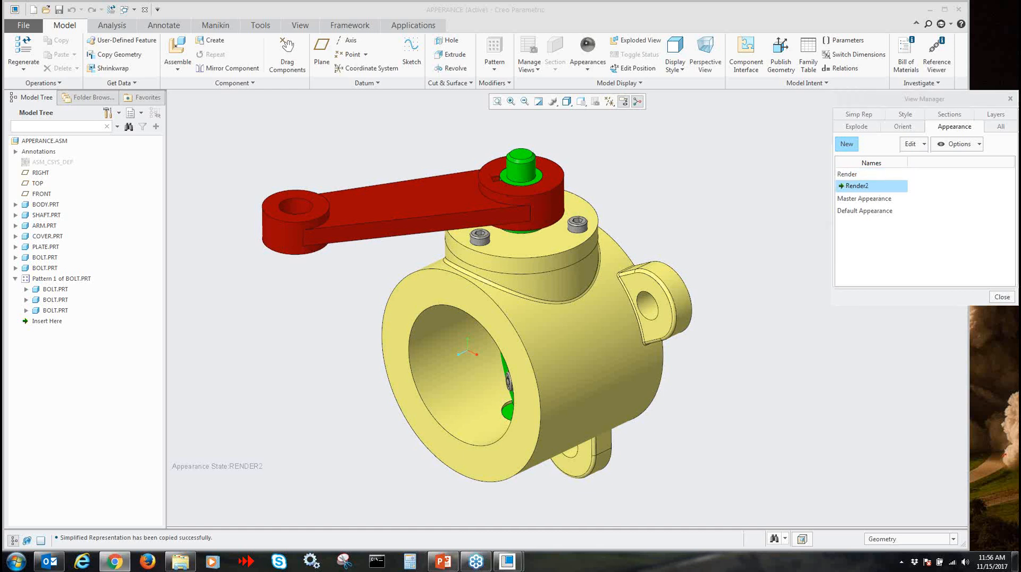
Apply the bright green appearance from My Appearances to BODY.PRT and COVER.PRT in the Render2 state
click(588, 64)
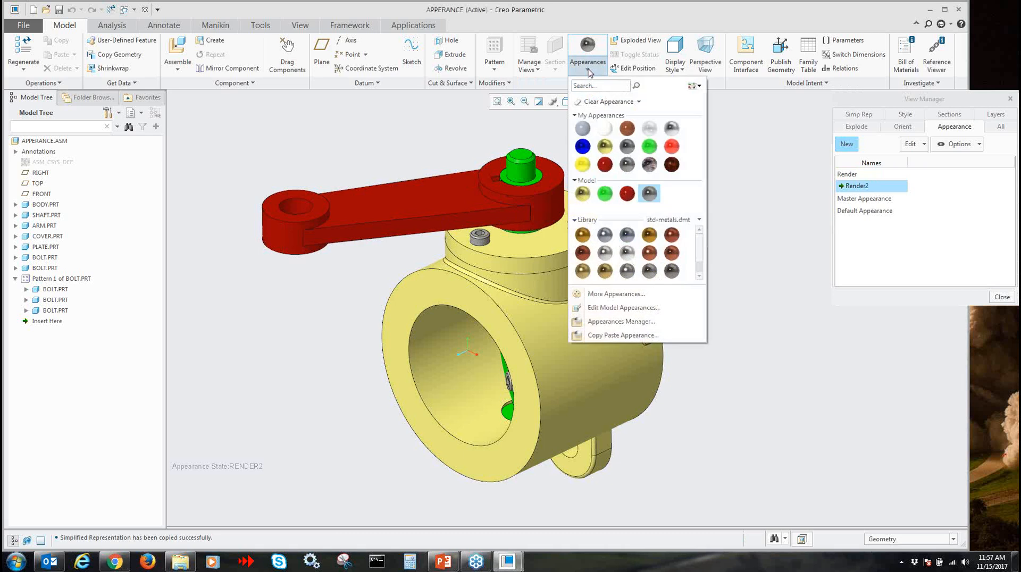
click(648, 147)
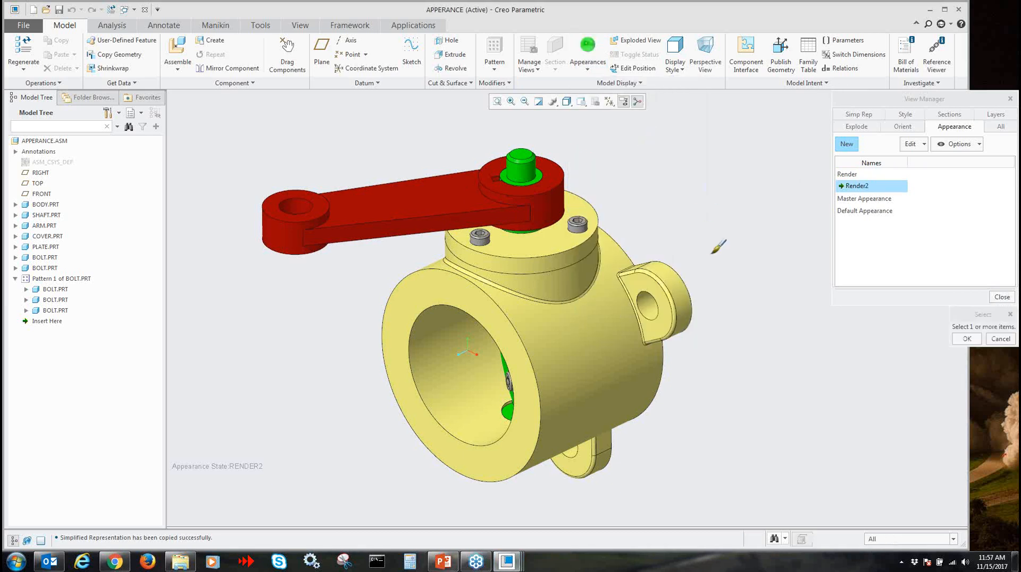
click(46, 205)
ctrl+click(47, 236)
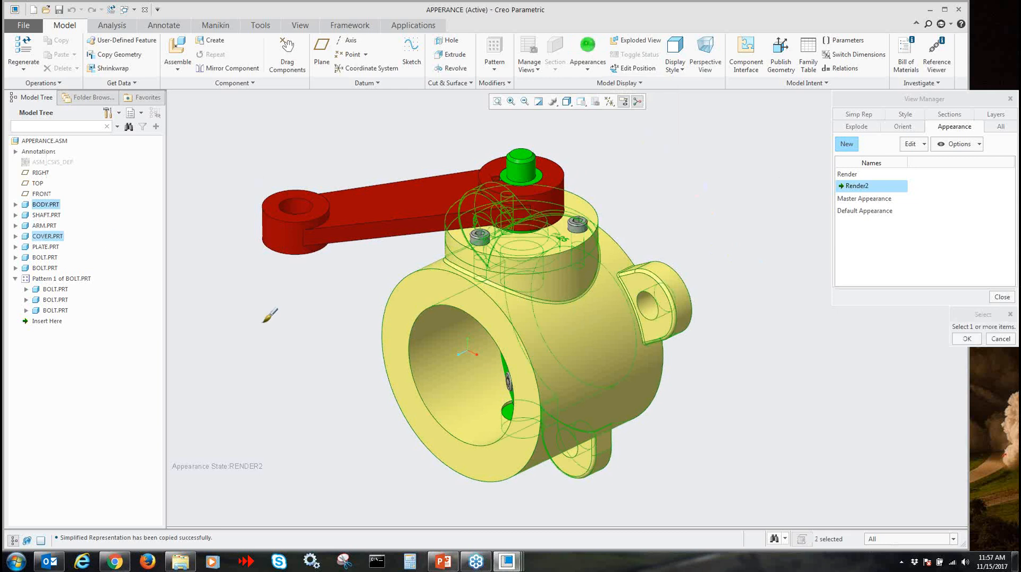
middle_click(264, 324)
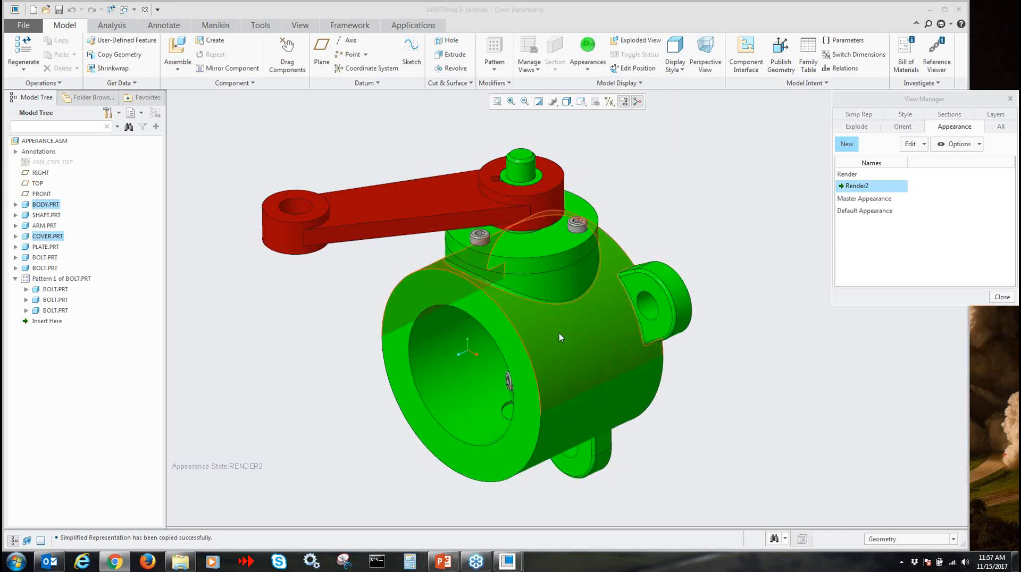
Activate the Render state, return to Render2, and examine the recolored body and cover from several angles
click(850, 175)
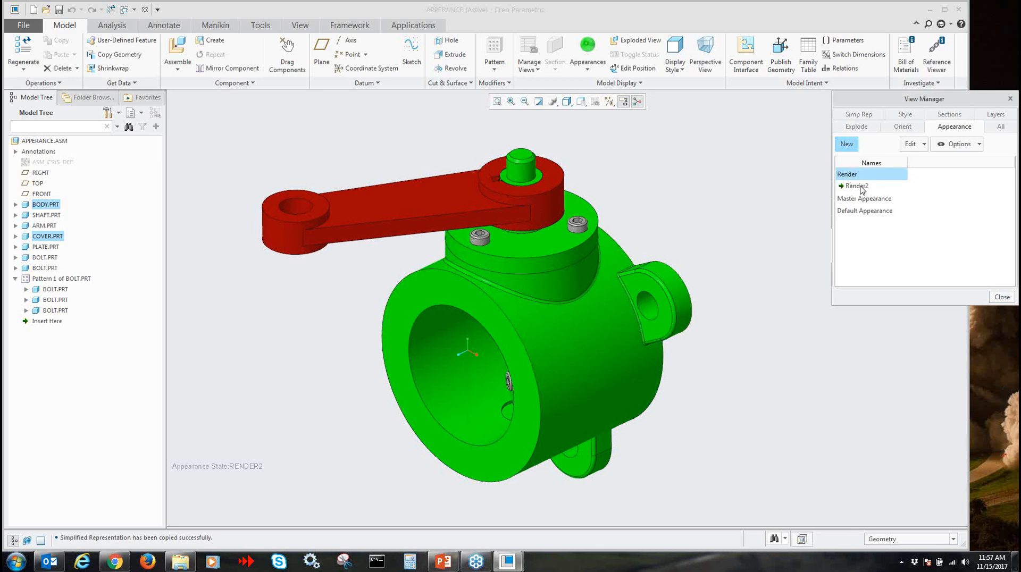
double_click(850, 176)
double_click(849, 186)
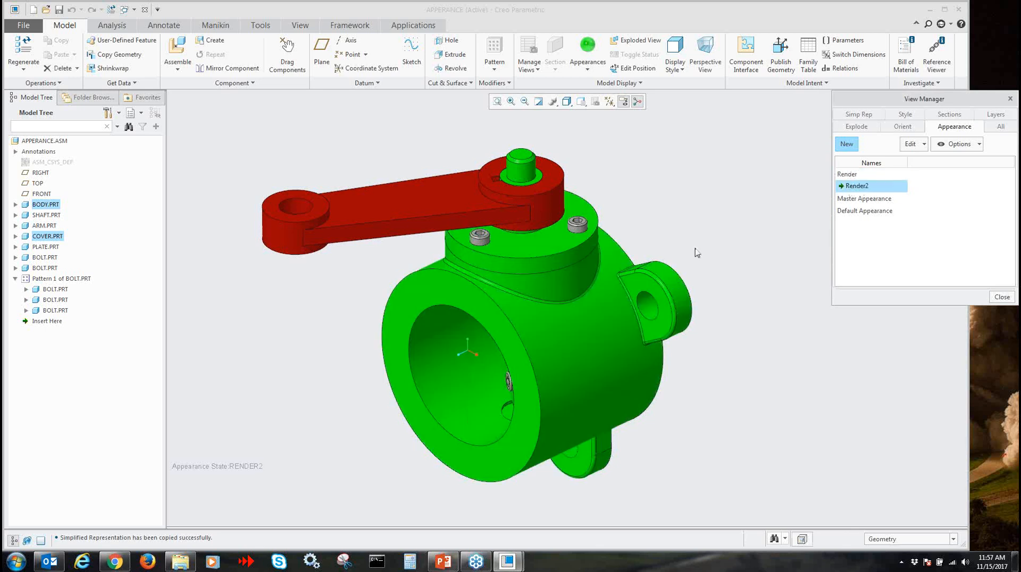
middle_drag(697, 258, 703, 261)
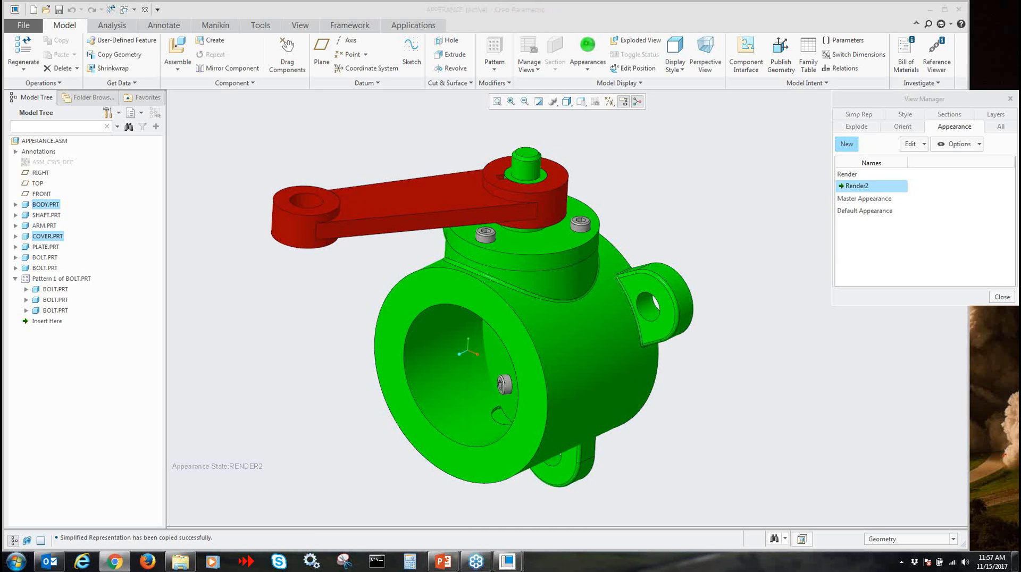
click(789, 352)
scroll(784, 359, down, 1)
scroll(784, 359, up, 1)
mouse_move(724, 364)
middle_down()
mouse_move(674, 360)
mouse_move(732, 360)
middle_up()
Activate Render, Render2, Render and Master Appearance in turn to compare the component colors in each state
double_click(859, 174)
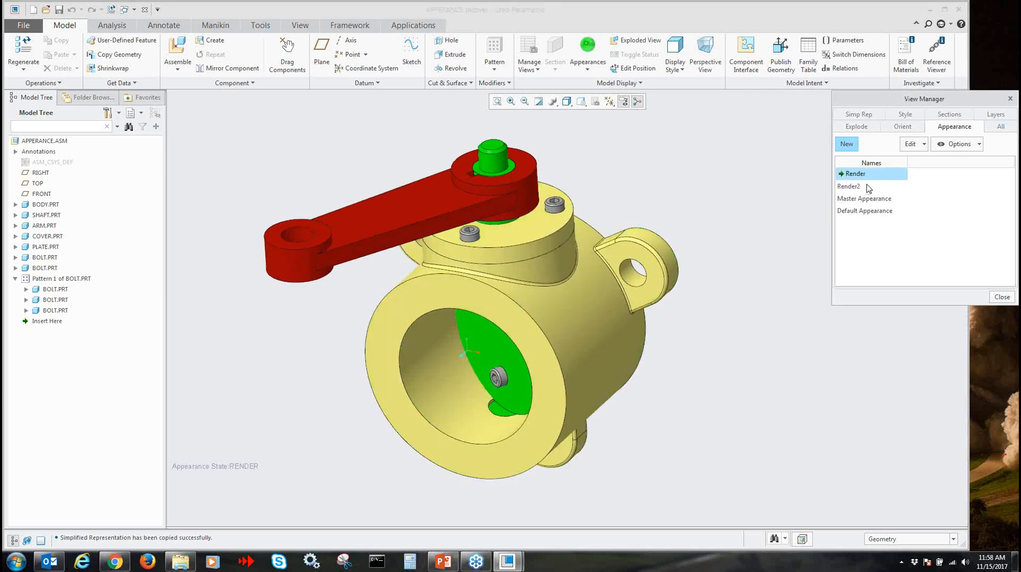
click(861, 188)
double_click(860, 186)
double_click(856, 174)
double_click(867, 199)
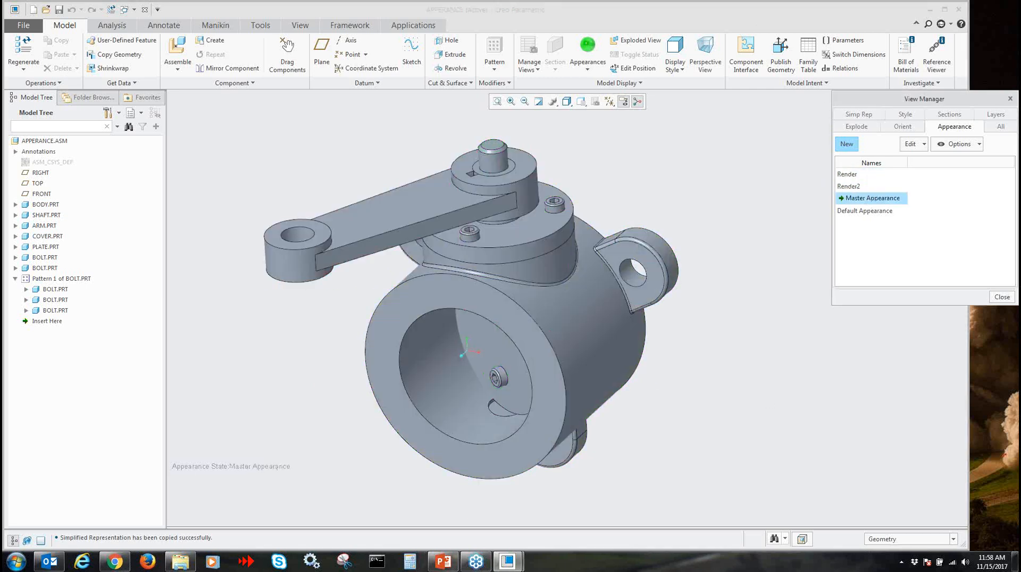
key(alt+Tab)
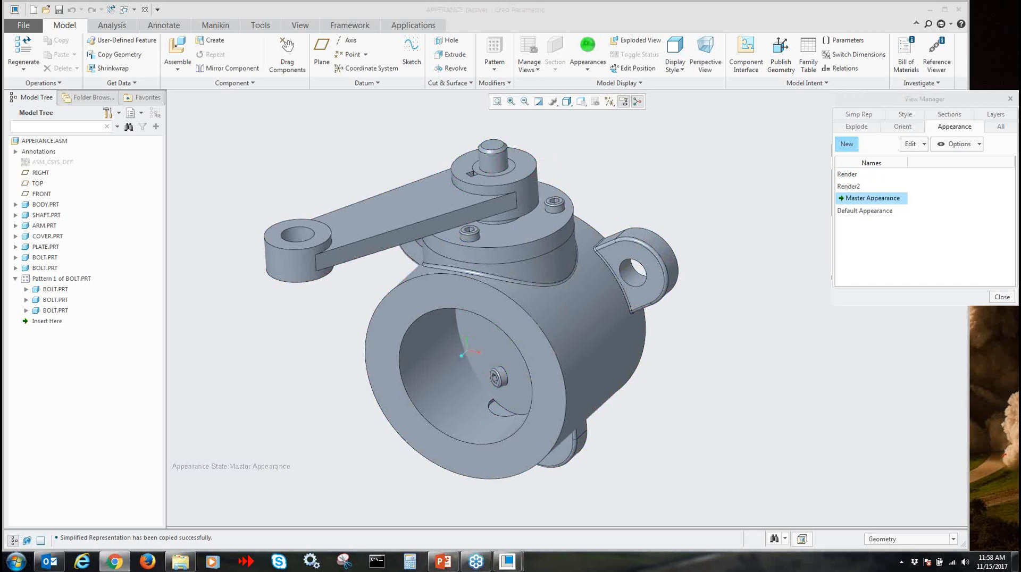
key(alt+Tab)
Reactivate the Render appearance state, display the list of combined states, and close the View Manager
double_click(850, 174)
click(1000, 126)
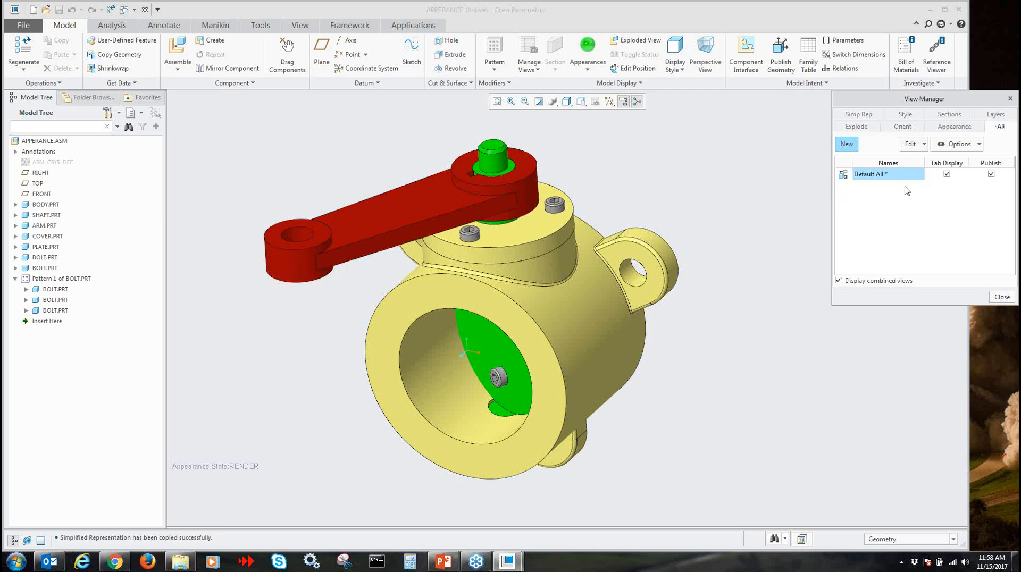
click(1002, 296)
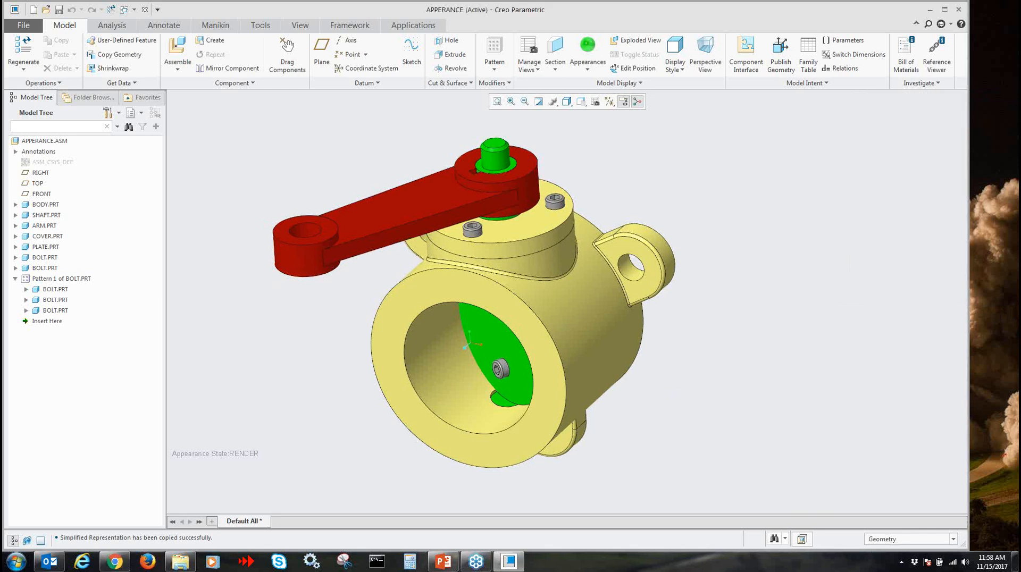
Close the valve assembly and set the working directory to the parent folder 07_MBD
click(144, 9)
click(114, 66)
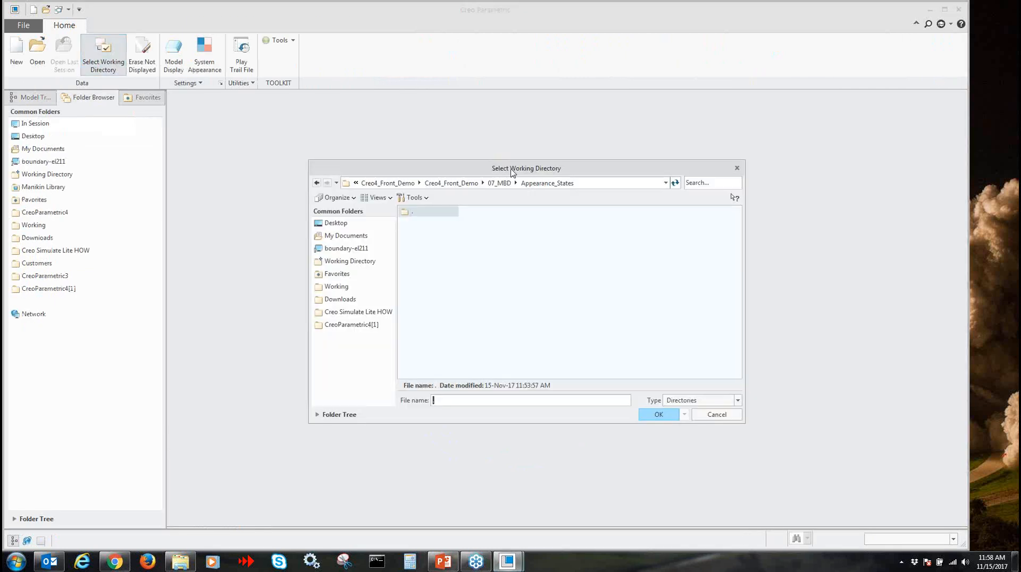
click(500, 183)
click(658, 414)
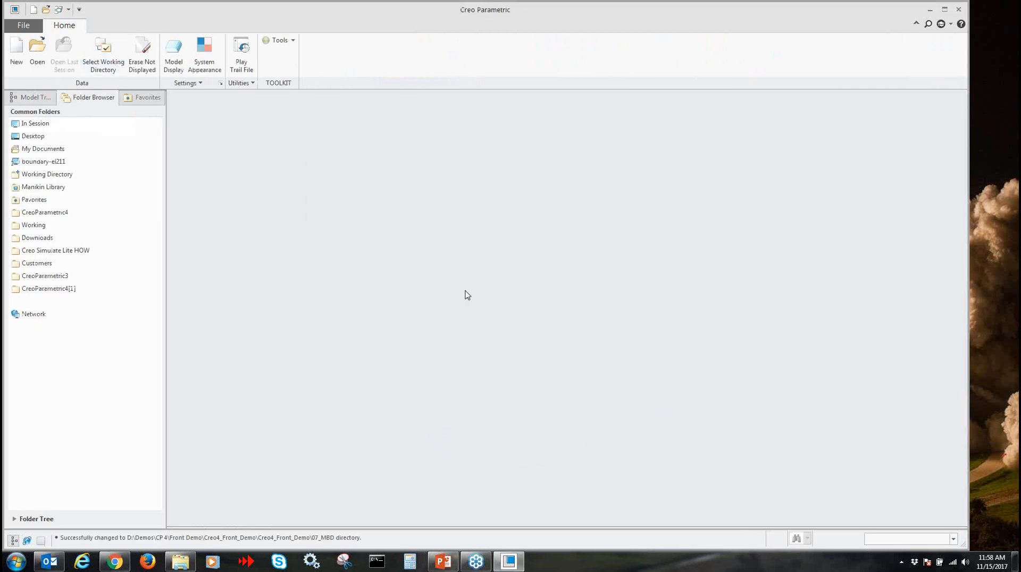
click(37, 54)
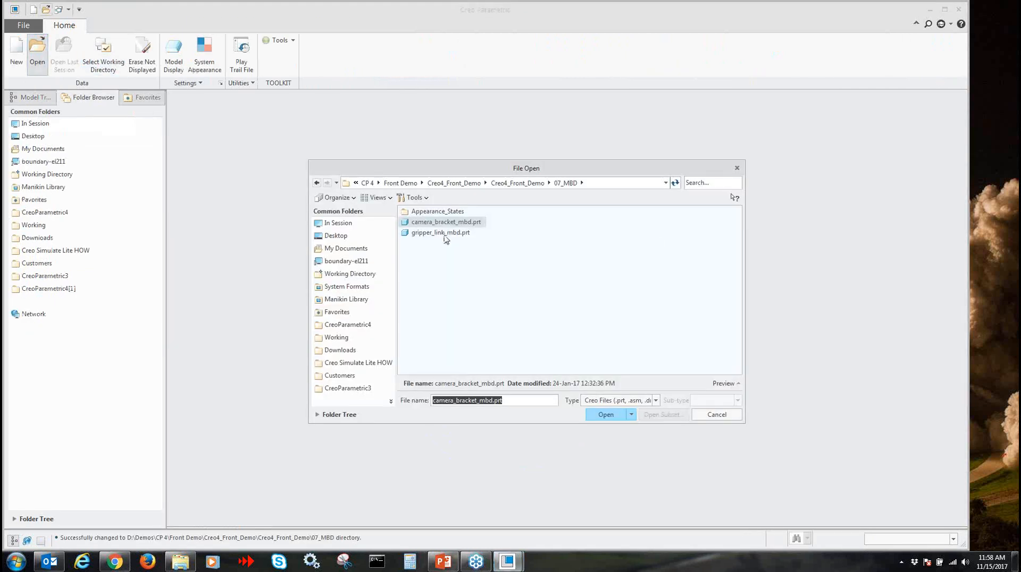
double_click(420, 222)
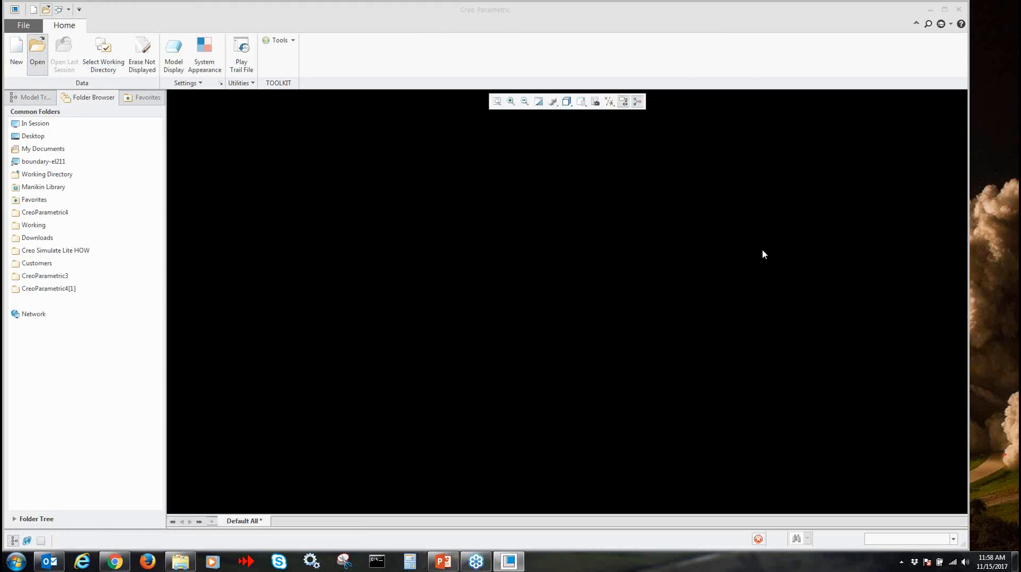
click(144, 10)
Open gripper_link_mbd.prt and display its Mbd_01 combined state followed by Mbd_02
click(39, 53)
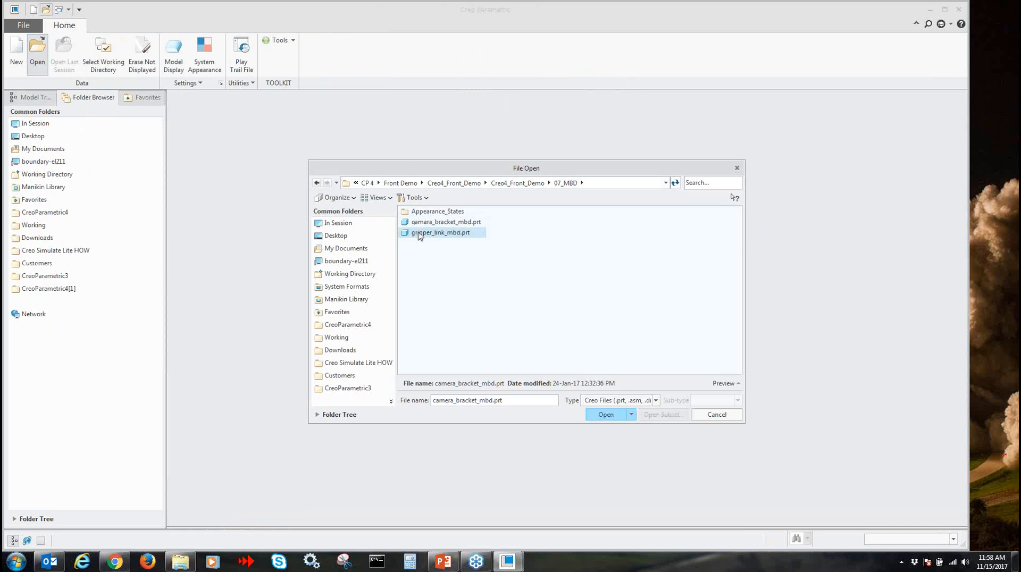
double_click(418, 234)
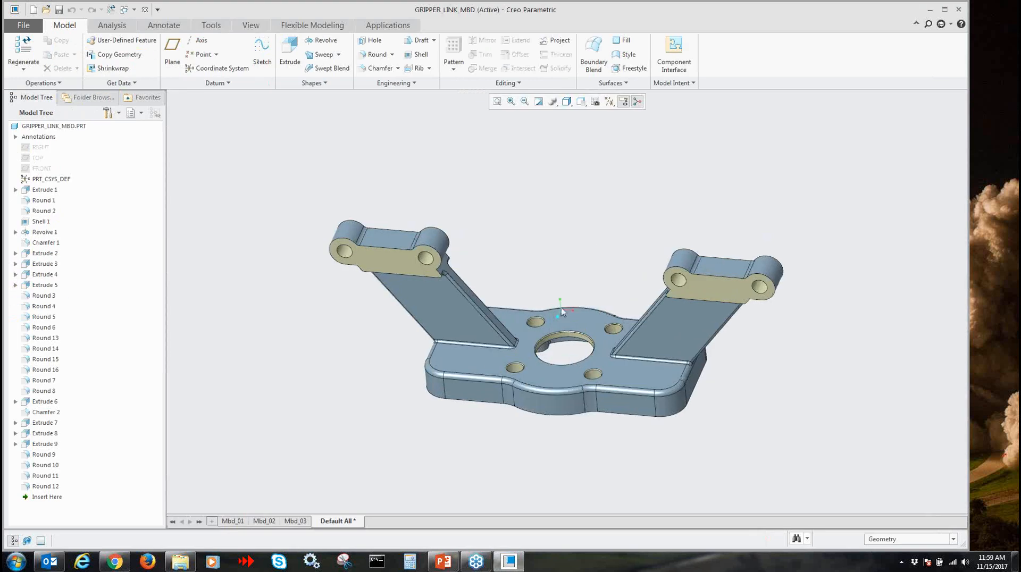
click(235, 522)
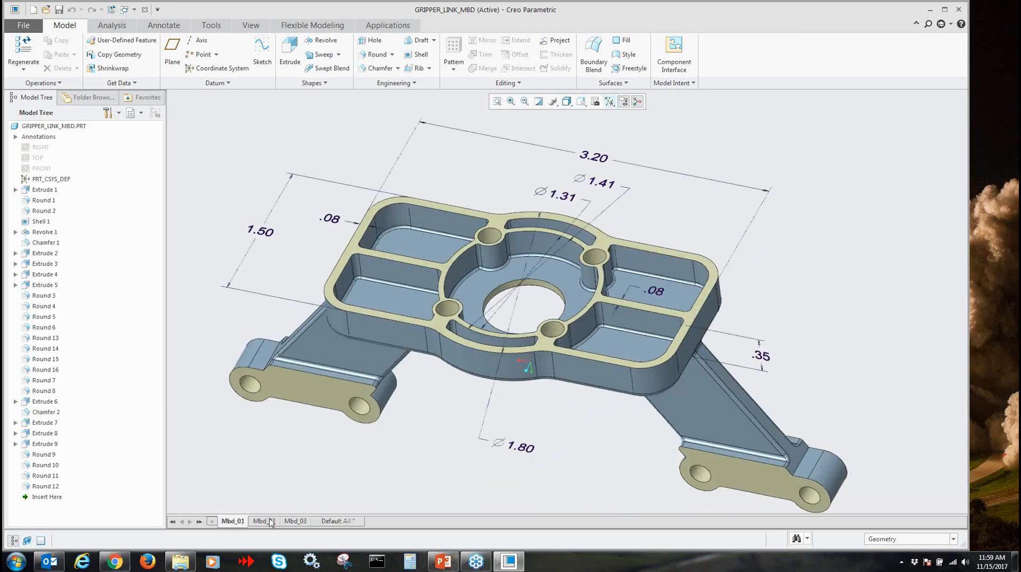
mouse_move(271, 523)
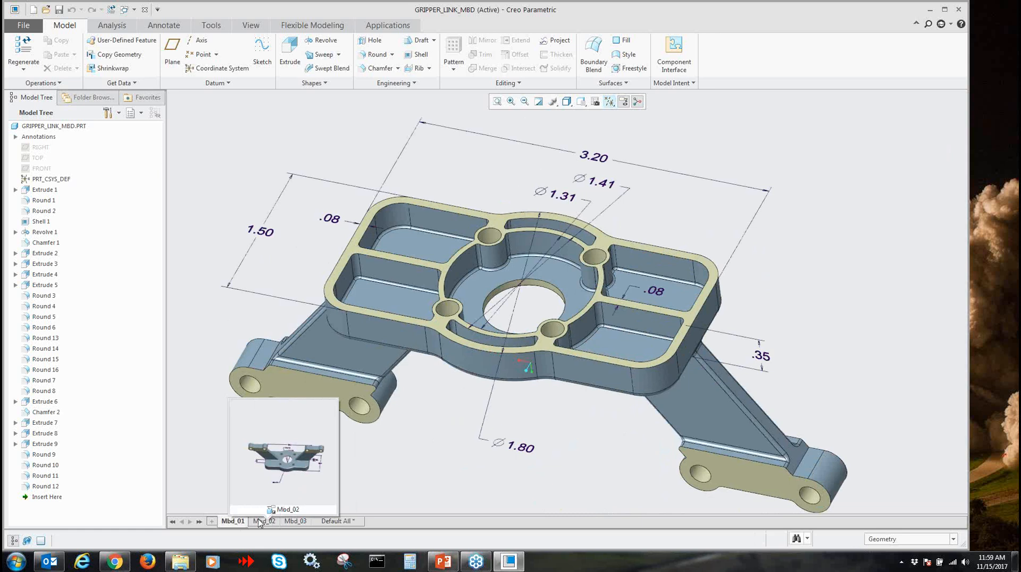
click(260, 522)
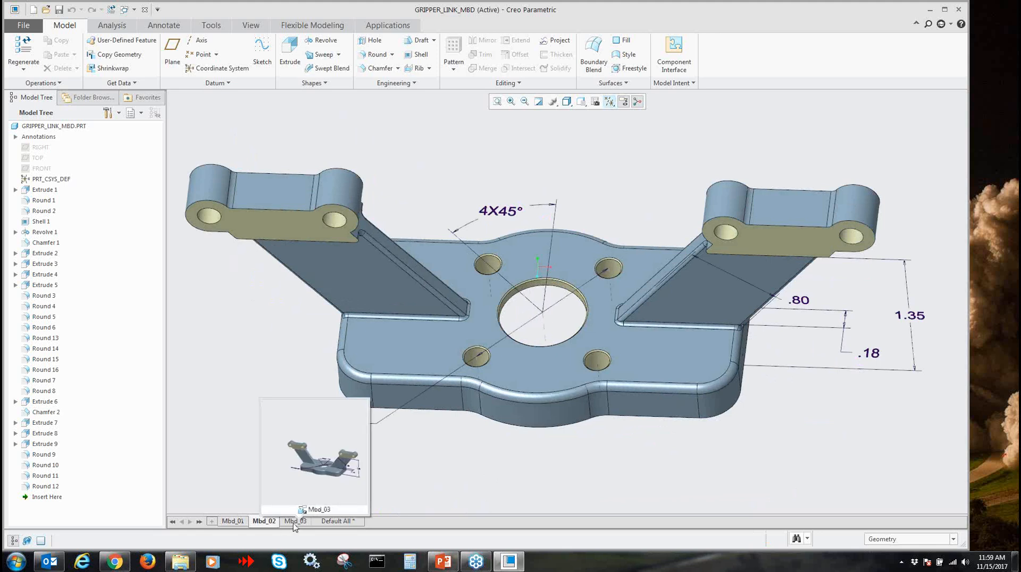
Display the Mbd_03 combined state, return to Mbd_01, and switch to the annotation tools
click(232, 522)
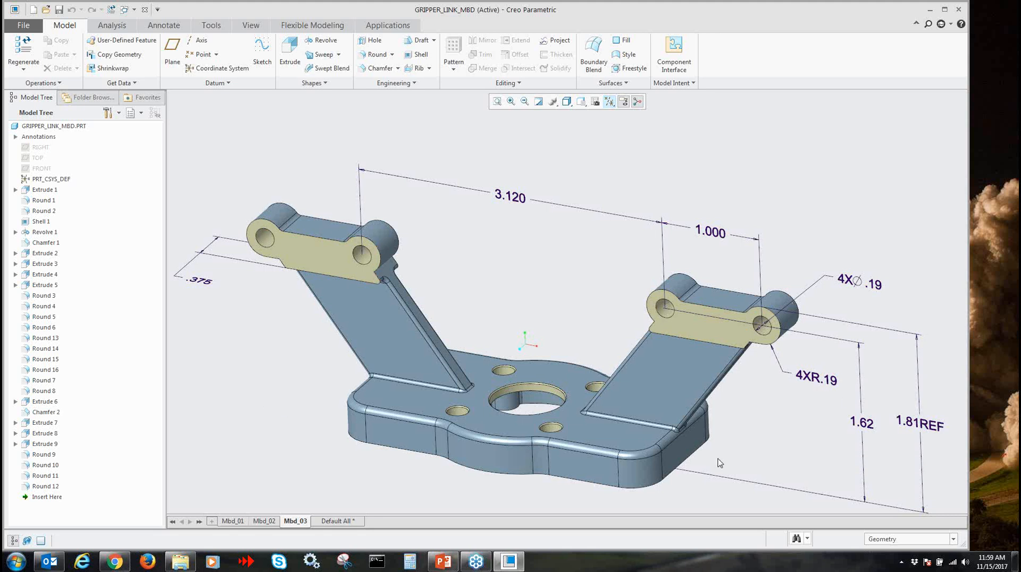
click(233, 521)
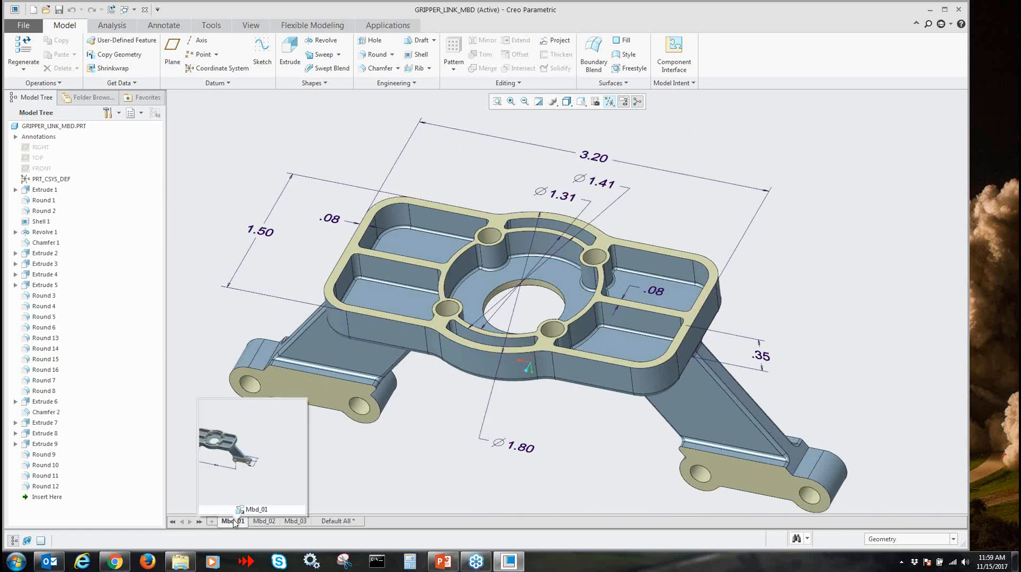
click(164, 25)
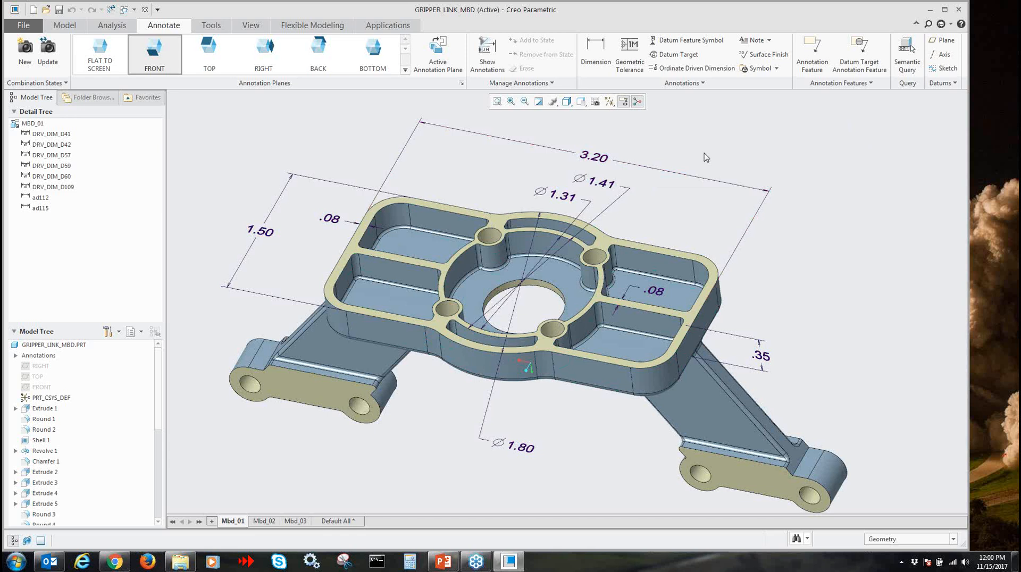
Select the 3.20 overall length dimension and examine its display, dimension text, symbol, format and dual dimension options
click(602, 161)
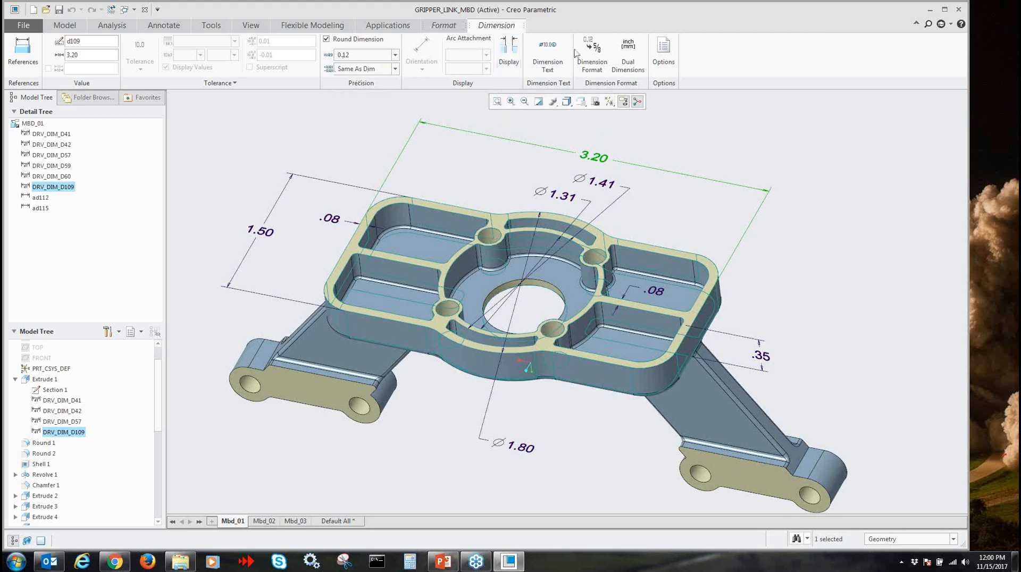
click(519, 56)
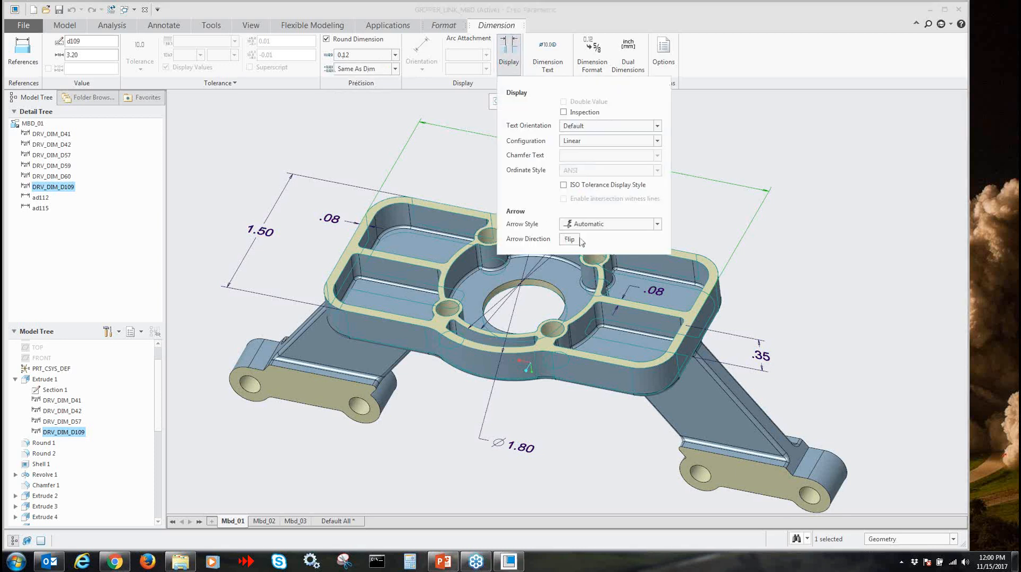
click(511, 66)
click(550, 58)
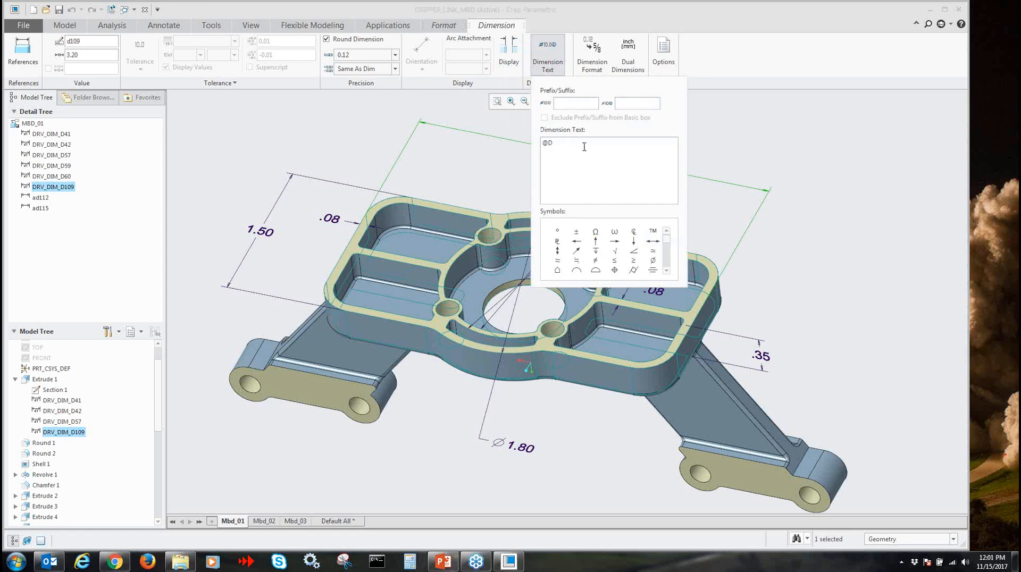
scroll(620, 254, down, 3)
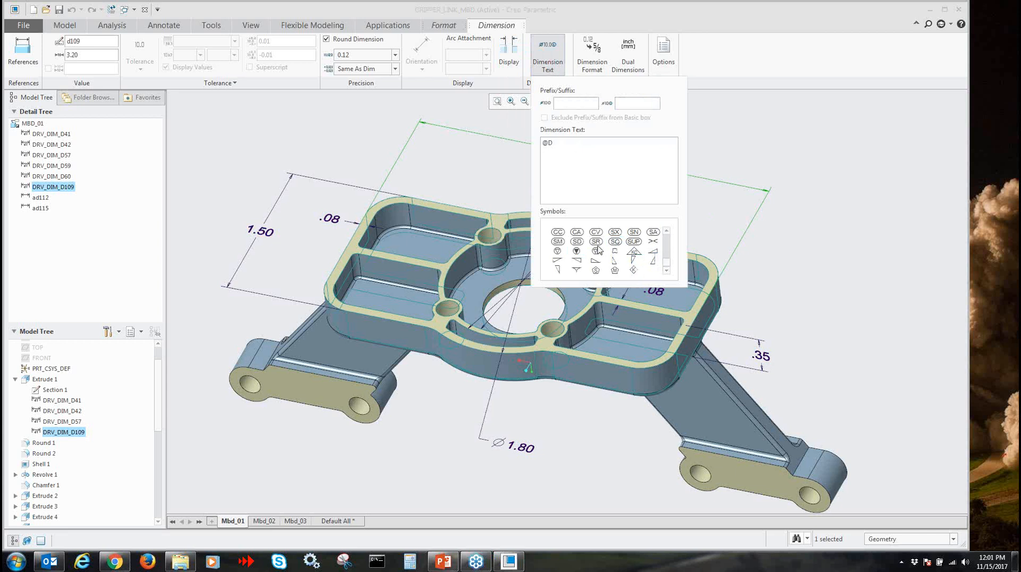
click(550, 56)
click(583, 61)
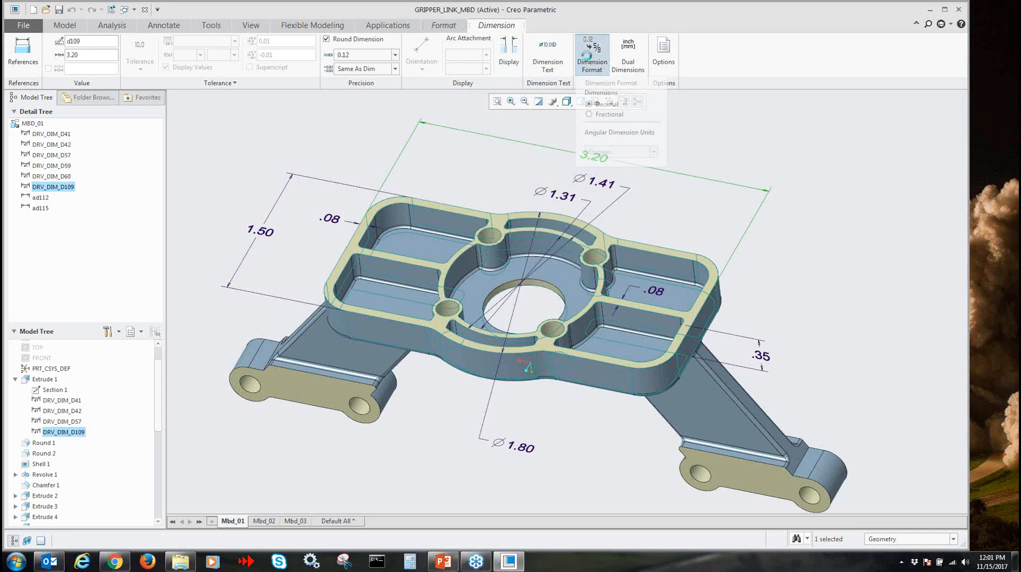
click(627, 57)
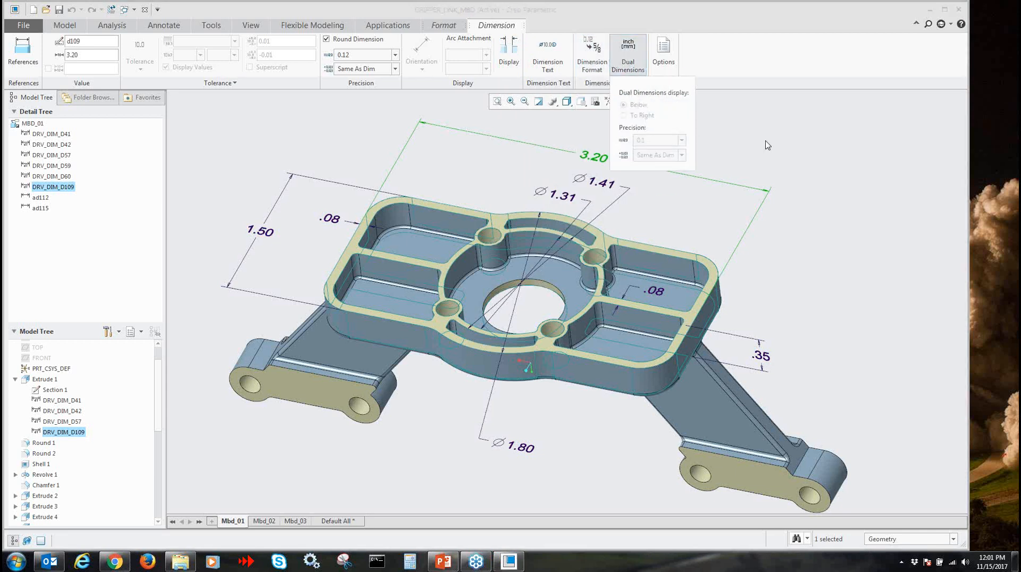
click(641, 67)
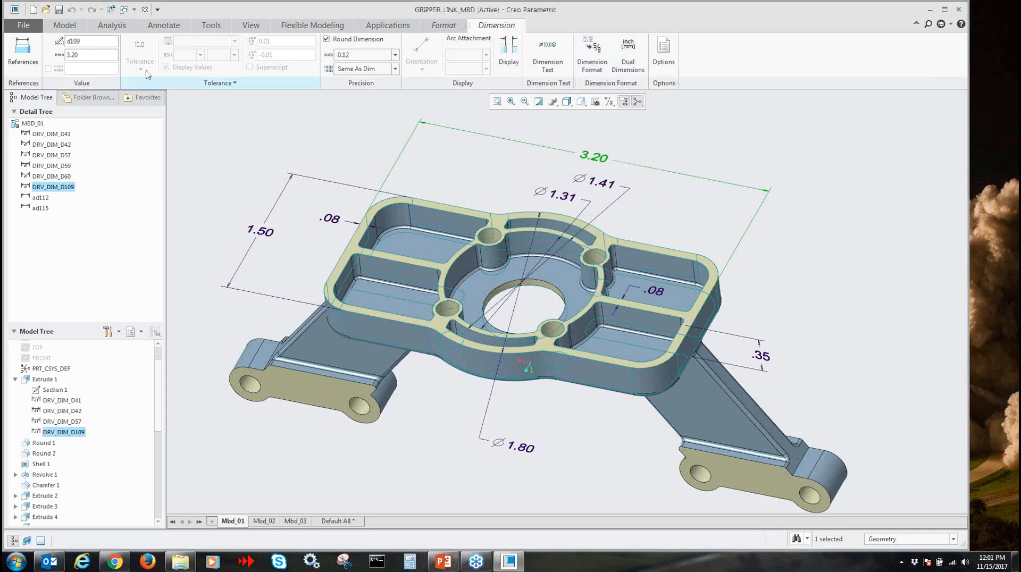
Add the configuration option tol_display with the value yes
click(29, 28)
click(45, 261)
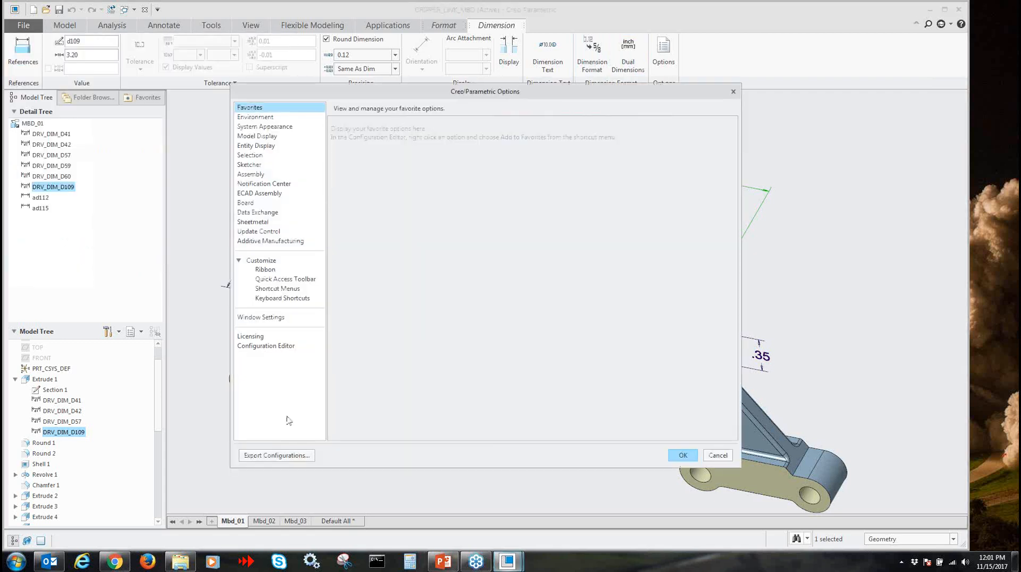
click(266, 346)
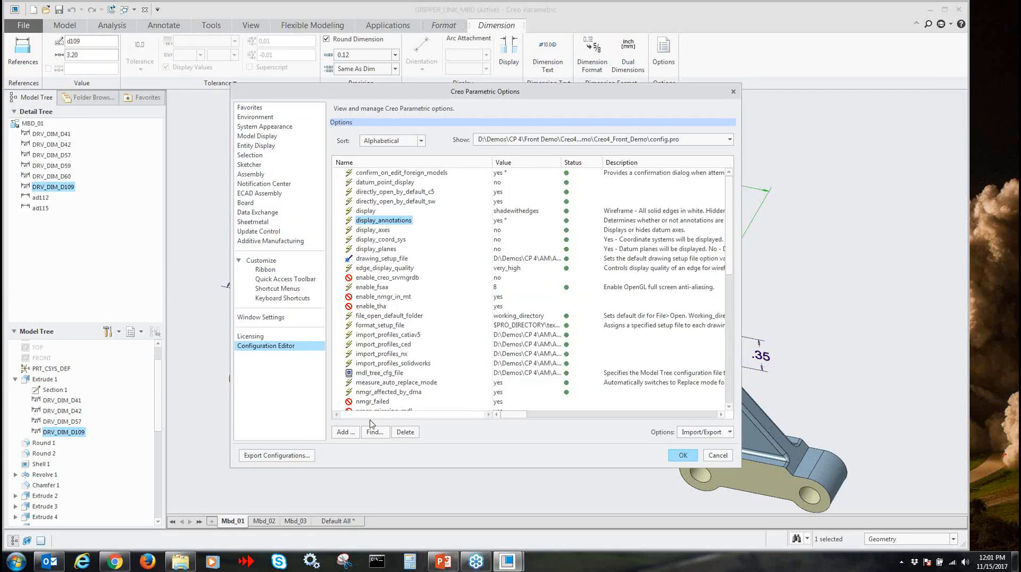
click(346, 431)
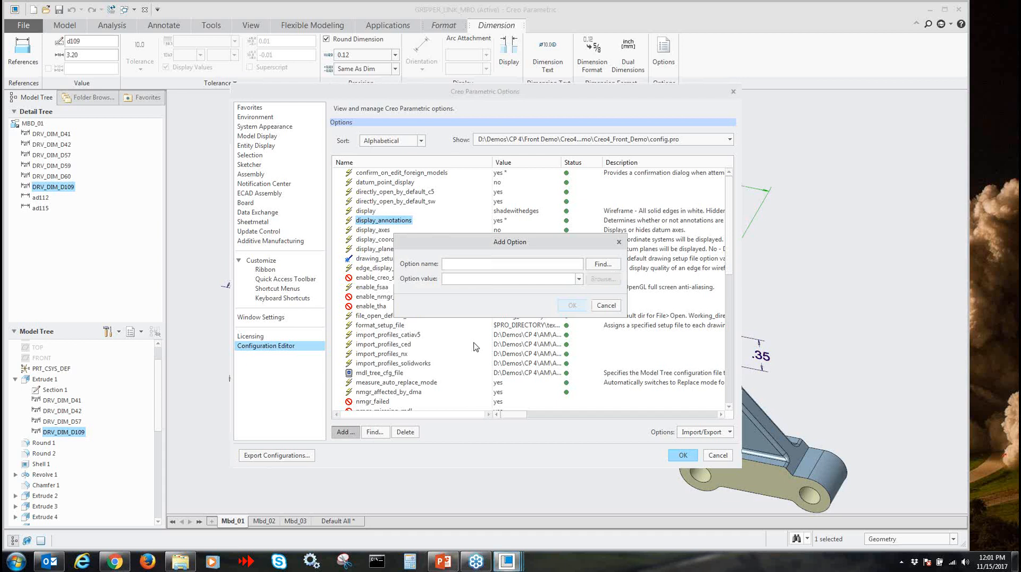
text(tol_display)
key(Tab)
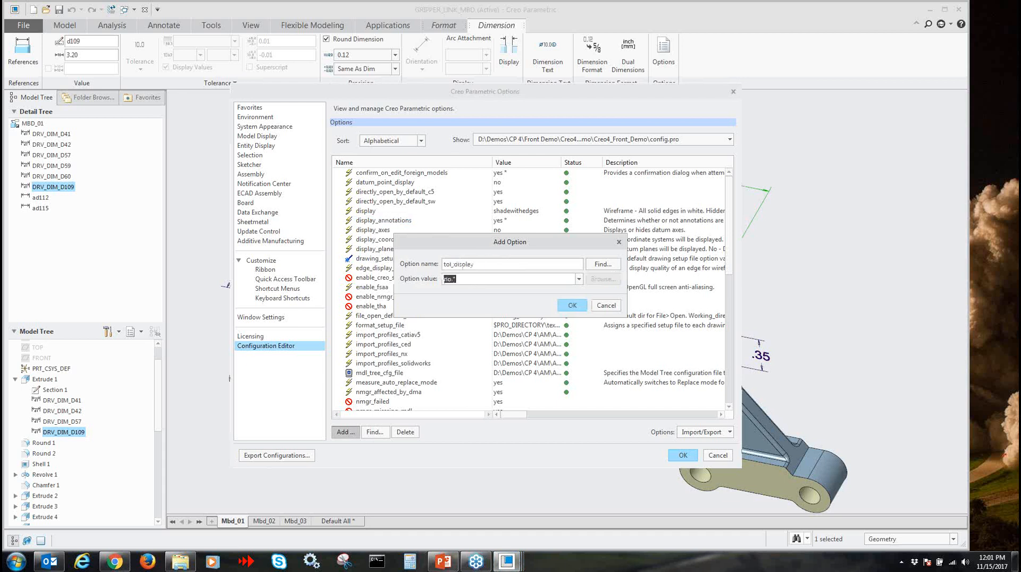
click(579, 279)
click(503, 303)
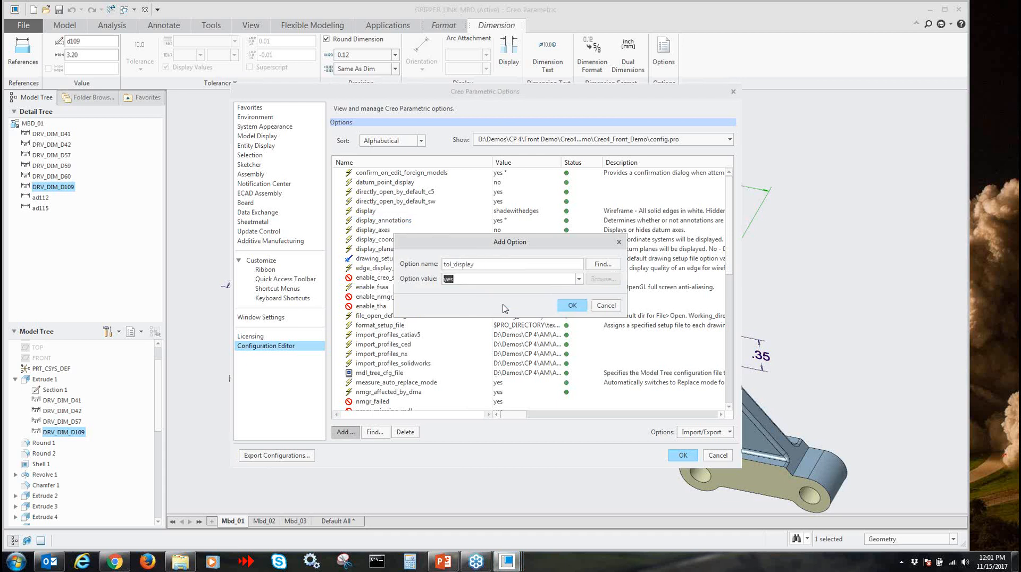
click(572, 306)
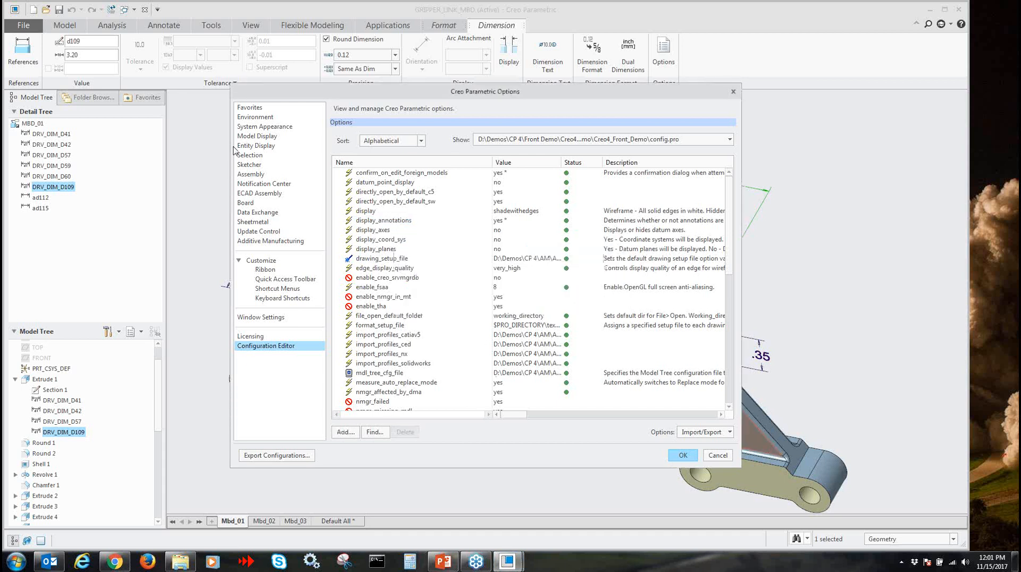
Check the dimension tolerance setting among the entity display options, apply the changed configuration, and deselect the dimension
click(259, 155)
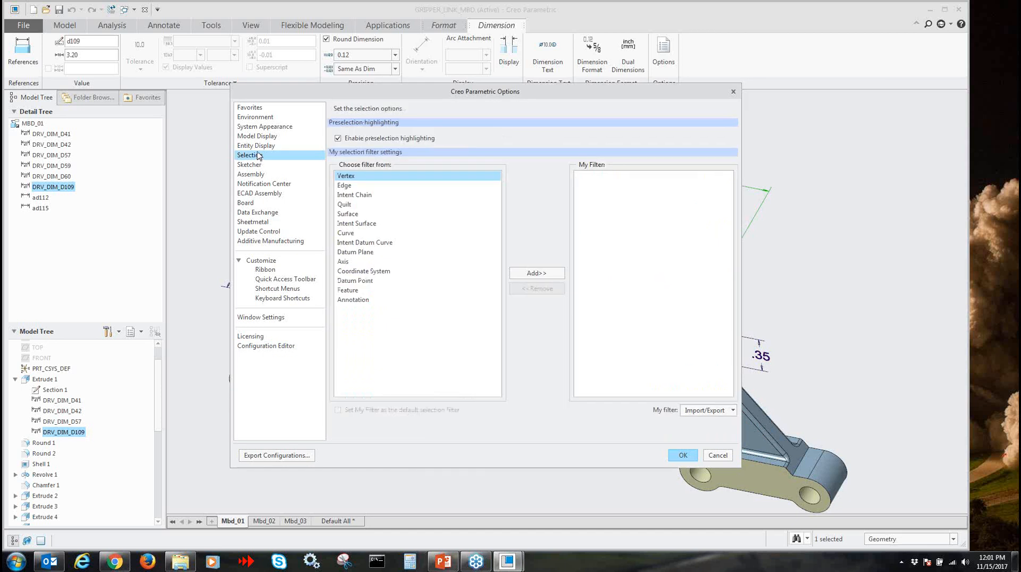
click(264, 146)
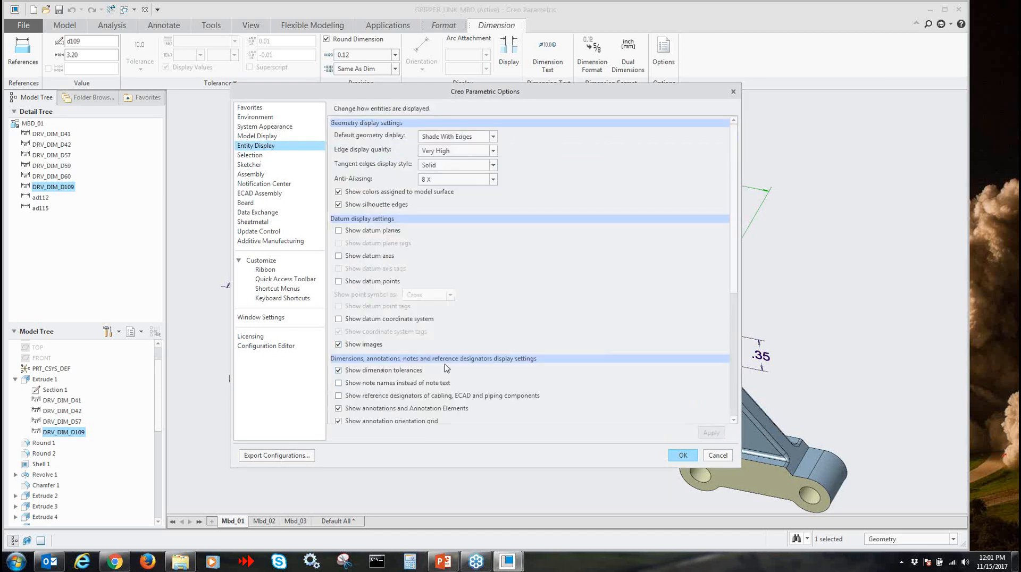
click(682, 455)
click(542, 330)
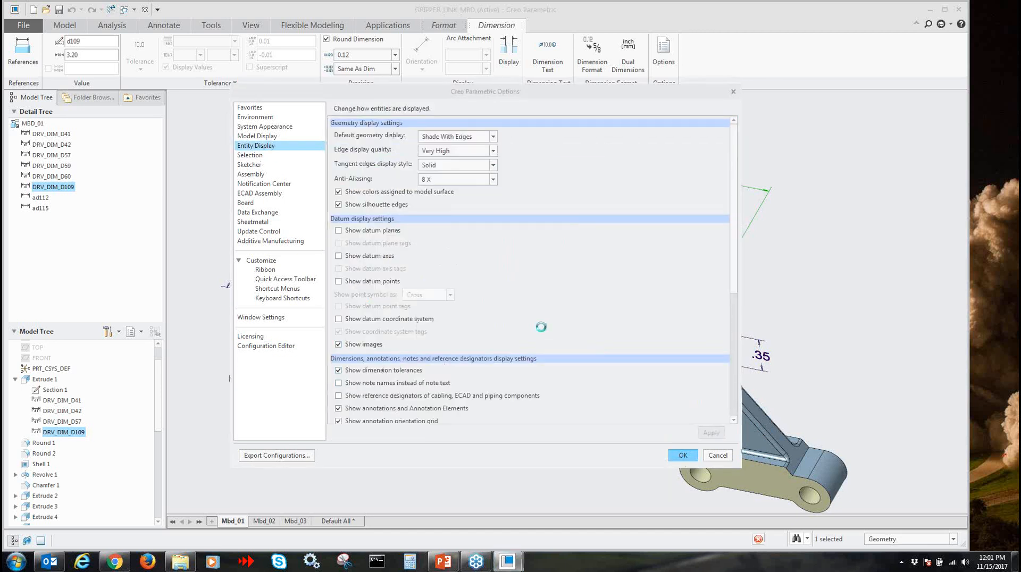
click(847, 286)
scroll(842, 288, down, 1)
scroll(840, 289, up, 1)
mouse_move(828, 290)
shift+middle_down()
mouse_move(835, 284)
mouse_move(834, 296)
shift+middle_up()
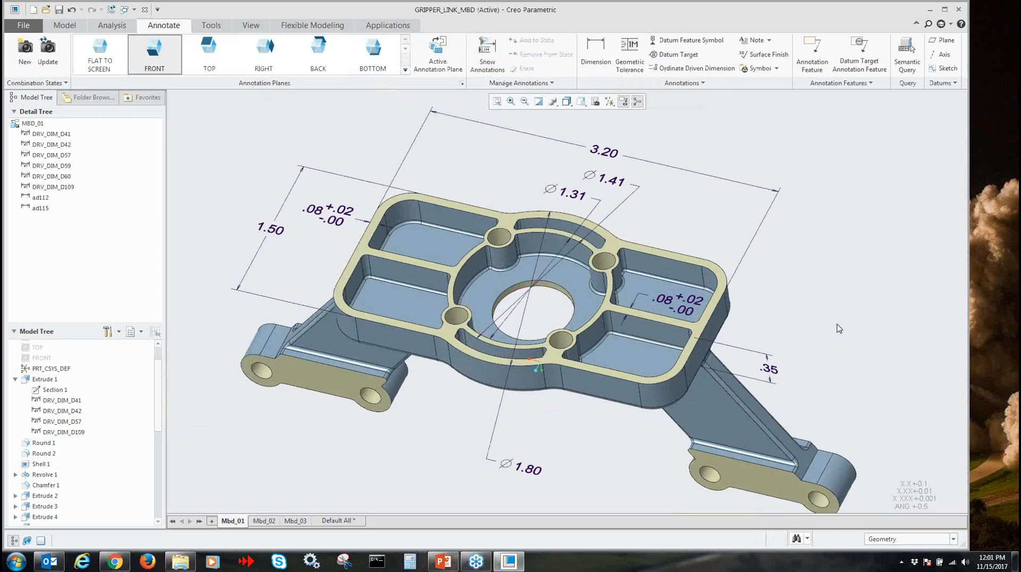
Select the rib's .08 thickness dimension, examine its tolerance mode and tolerance precision choices, and deselect it
click(688, 301)
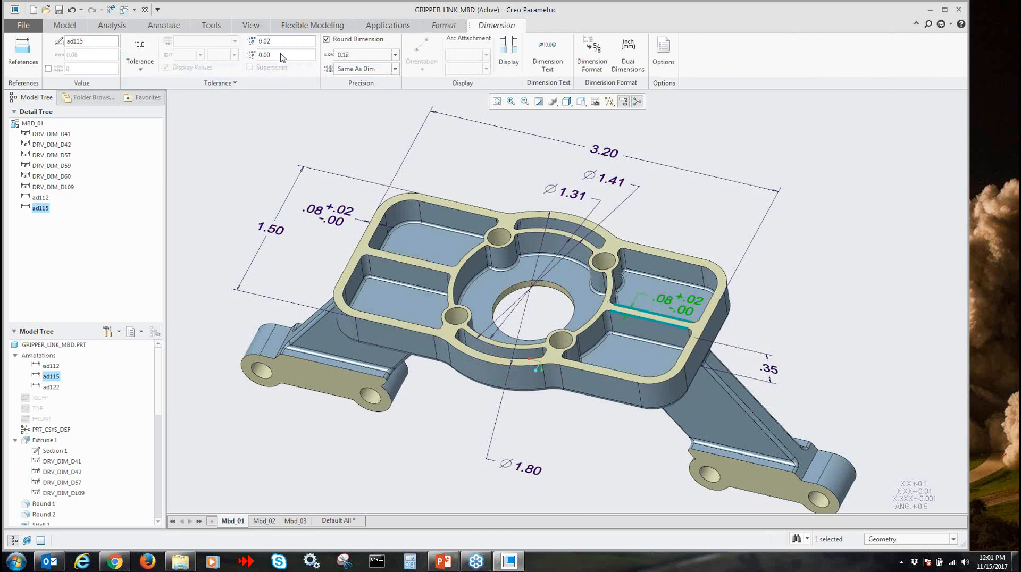
click(234, 83)
click(140, 68)
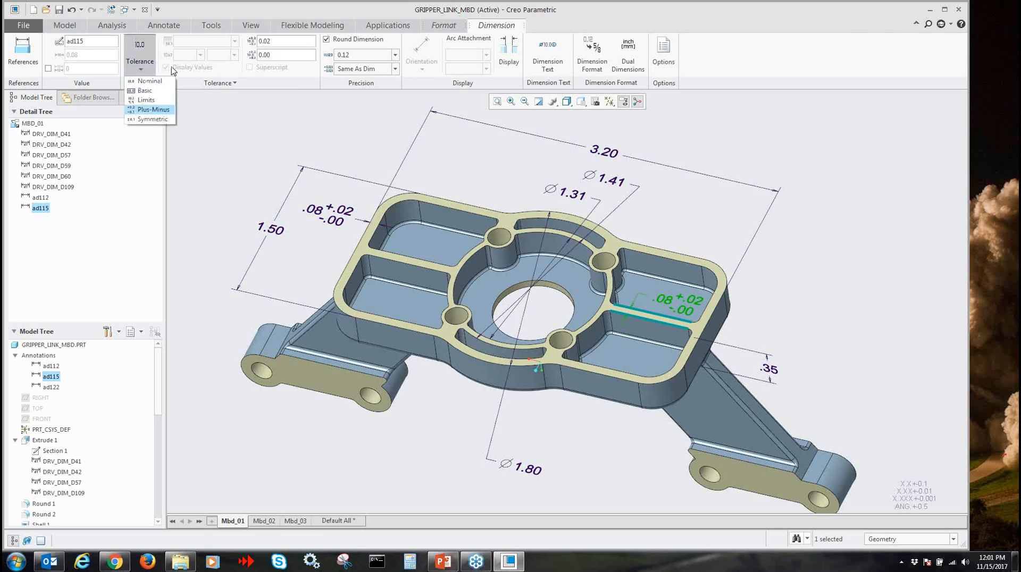
click(264, 143)
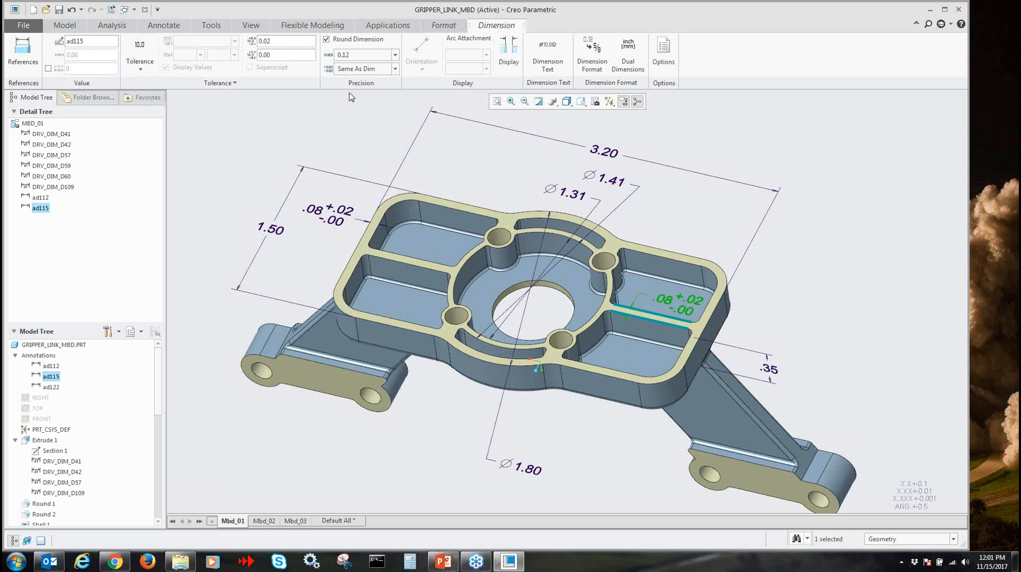
click(377, 74)
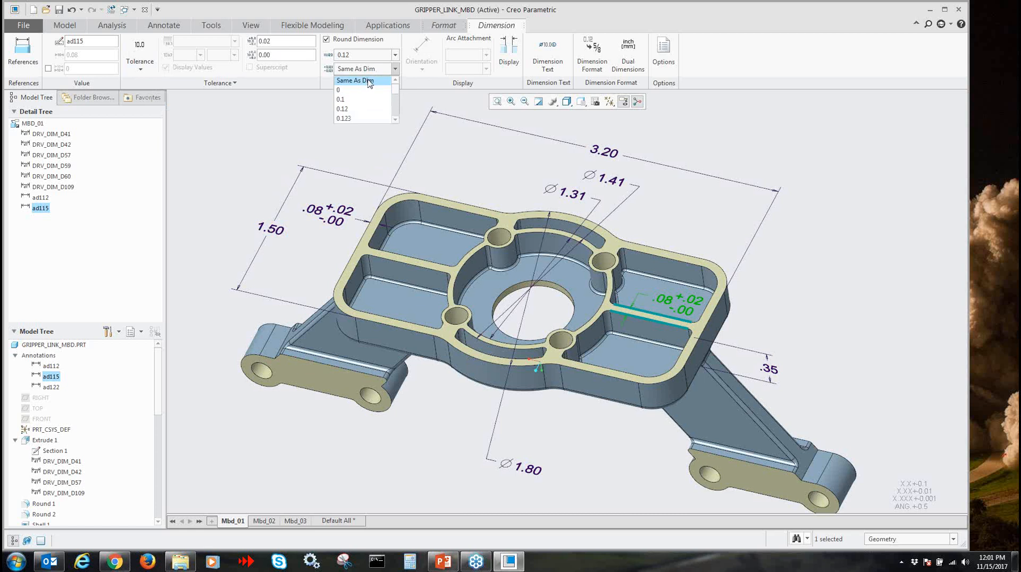
click(283, 153)
click(354, 139)
Attach a .002 position geometric tolerance with a leader to the base's flat rim face, using the BOTTOM annotation plane
scroll(407, 162, up, 1)
scroll(393, 159, down, 1)
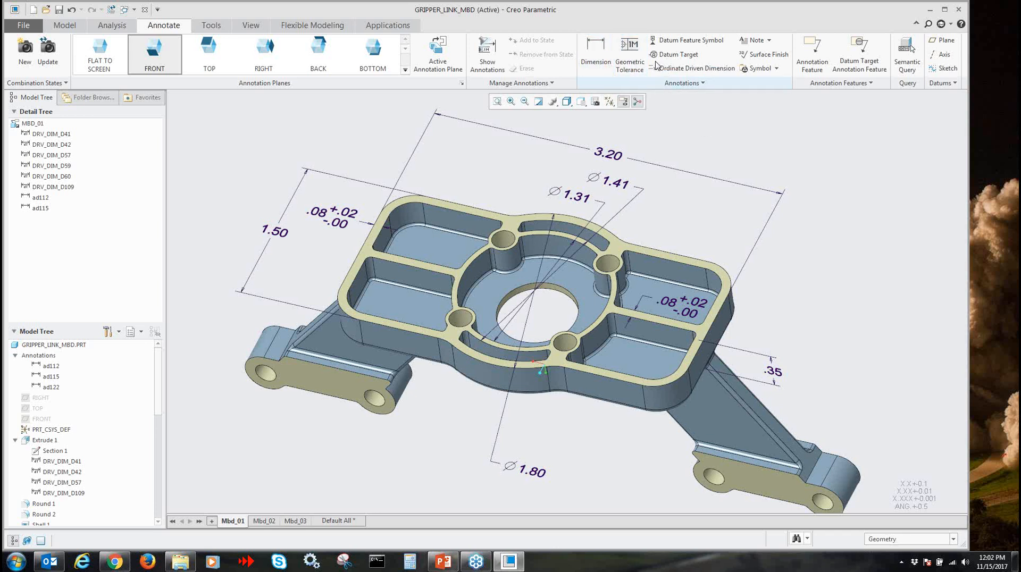
click(636, 63)
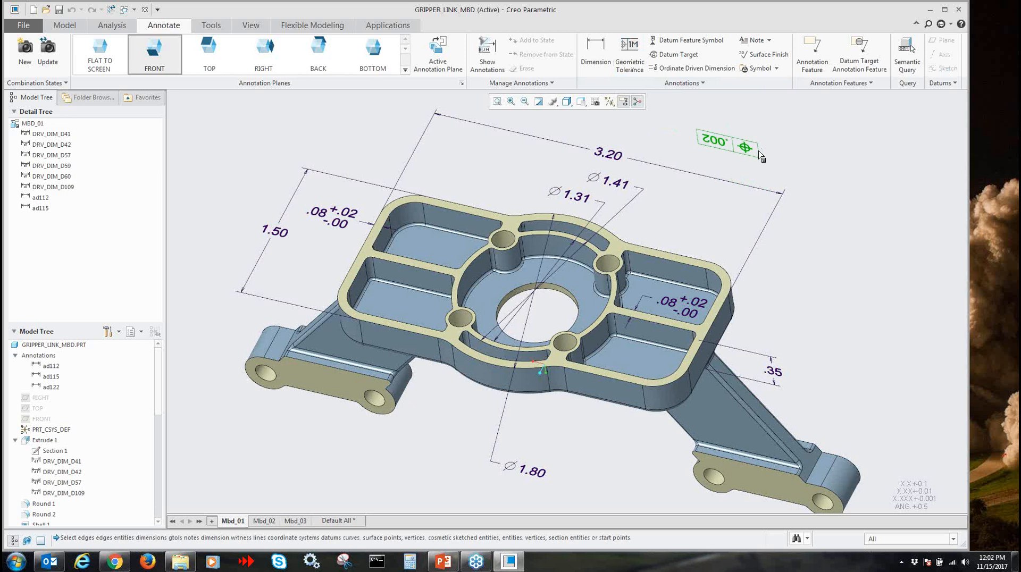
click(381, 56)
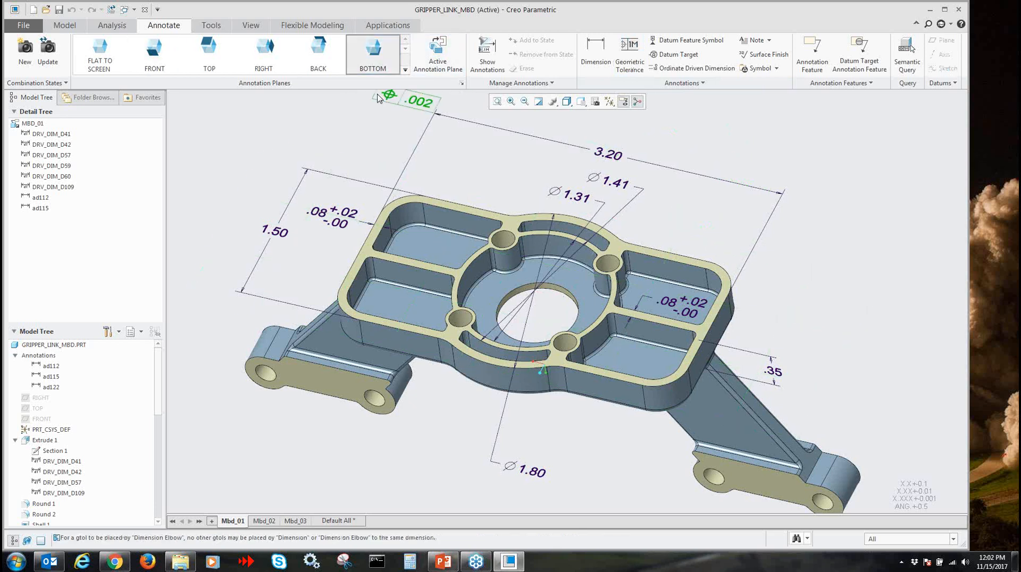
click(373, 56)
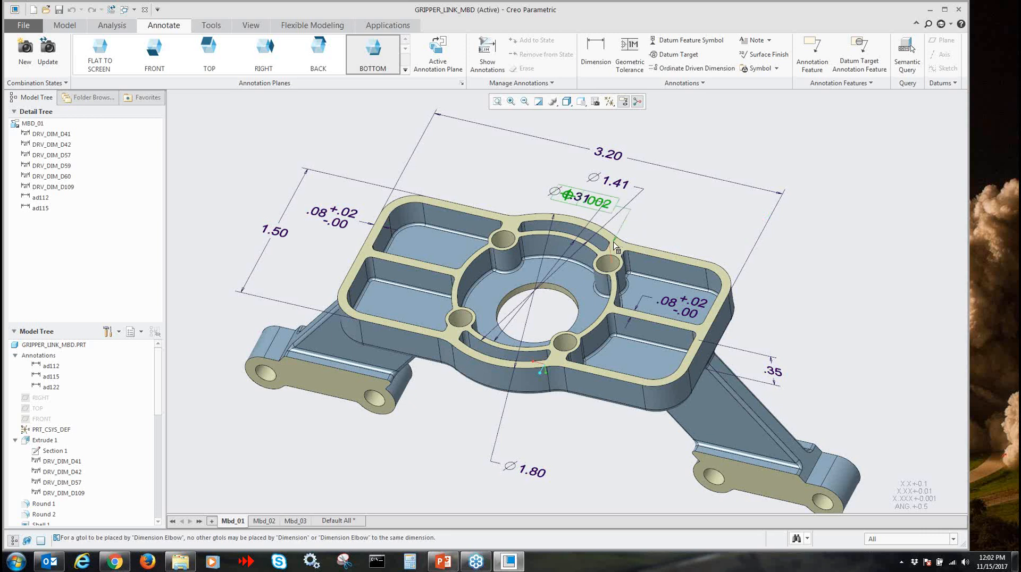
scroll(620, 250, down, 3)
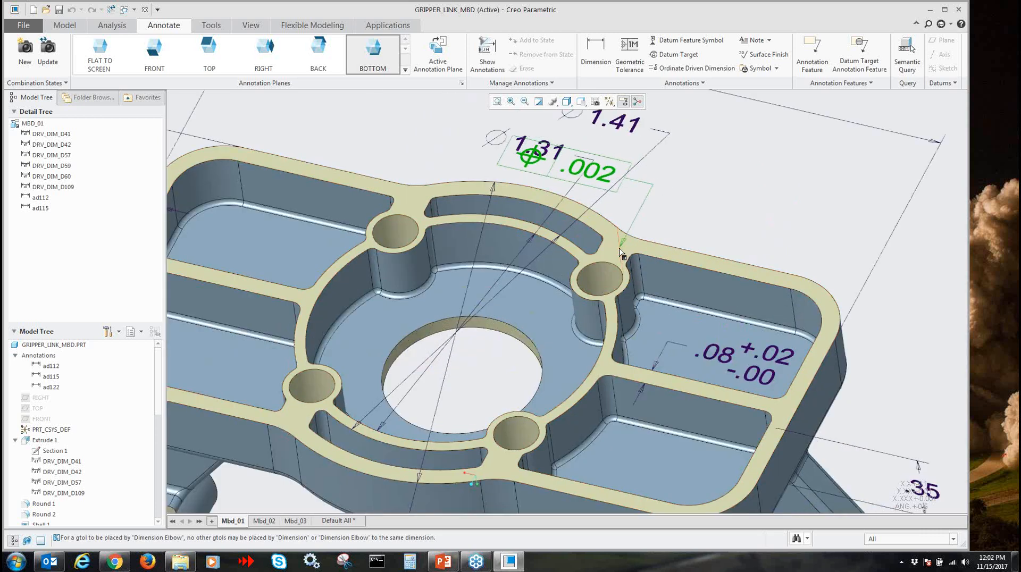
click(627, 250)
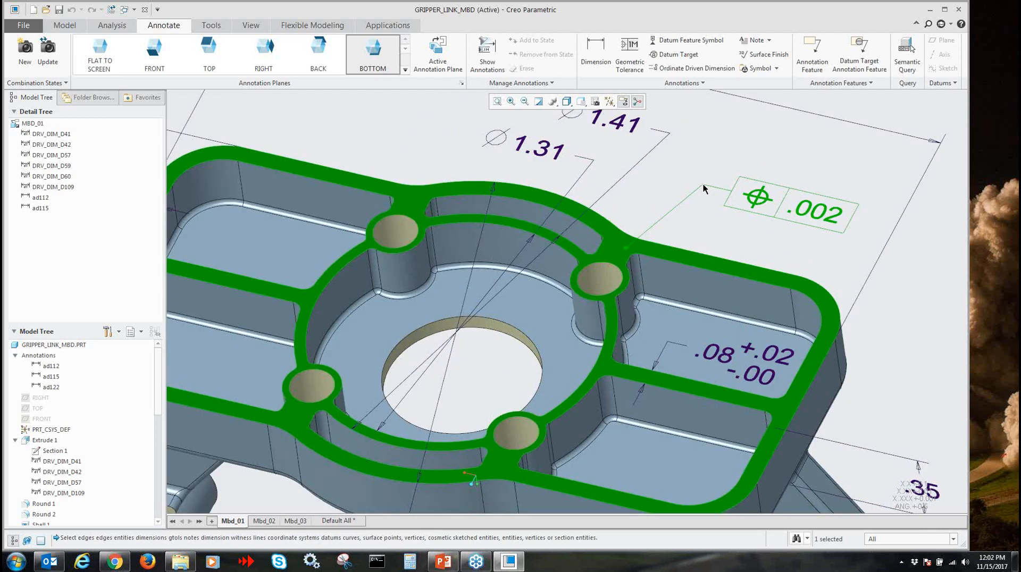
middle_click(702, 183)
Change the rim face's geometric tolerance characteristic to Flatness and deselect the annotation
scroll(857, 265, up, 1)
shift+middle_drag(856, 265, 804, 279)
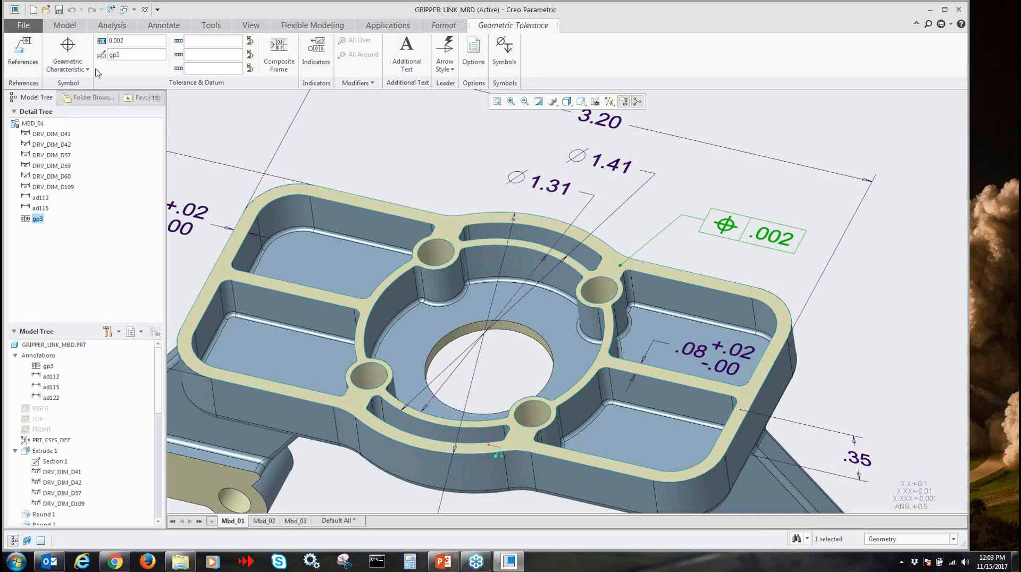
click(68, 60)
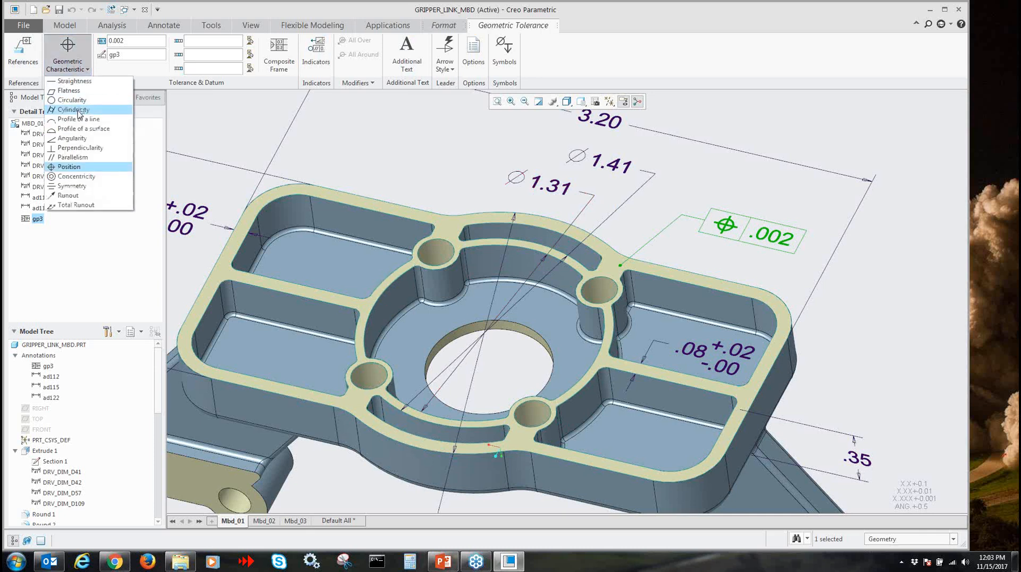
click(74, 149)
click(67, 54)
click(78, 92)
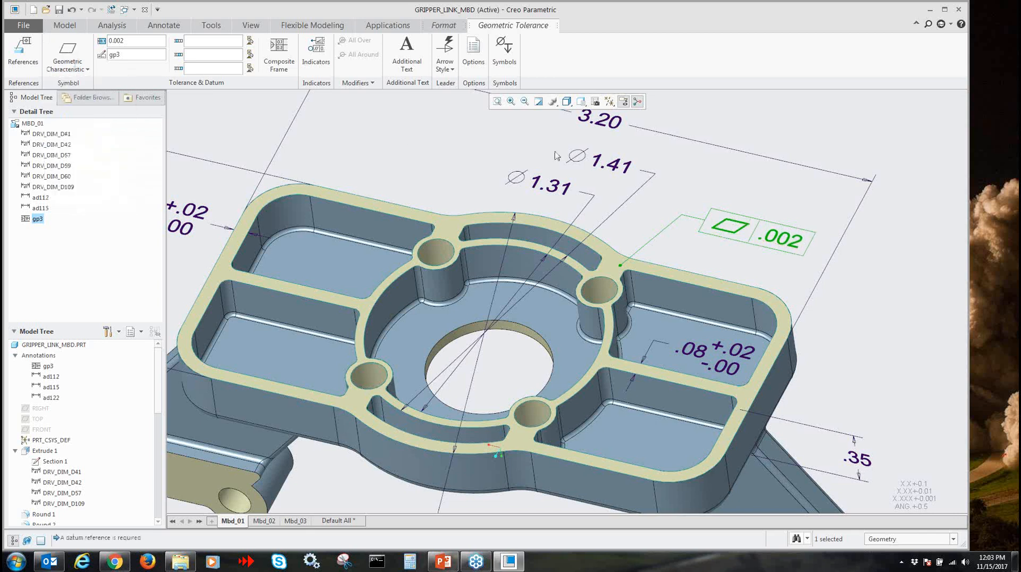
click(747, 205)
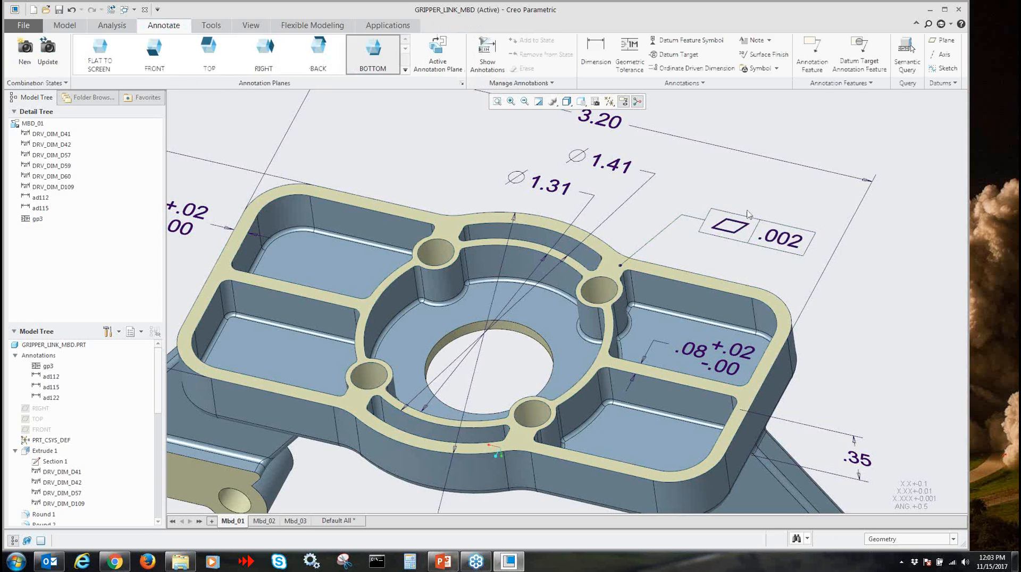
Set the rim face's flatness tolerance value to 0.005
click(747, 215)
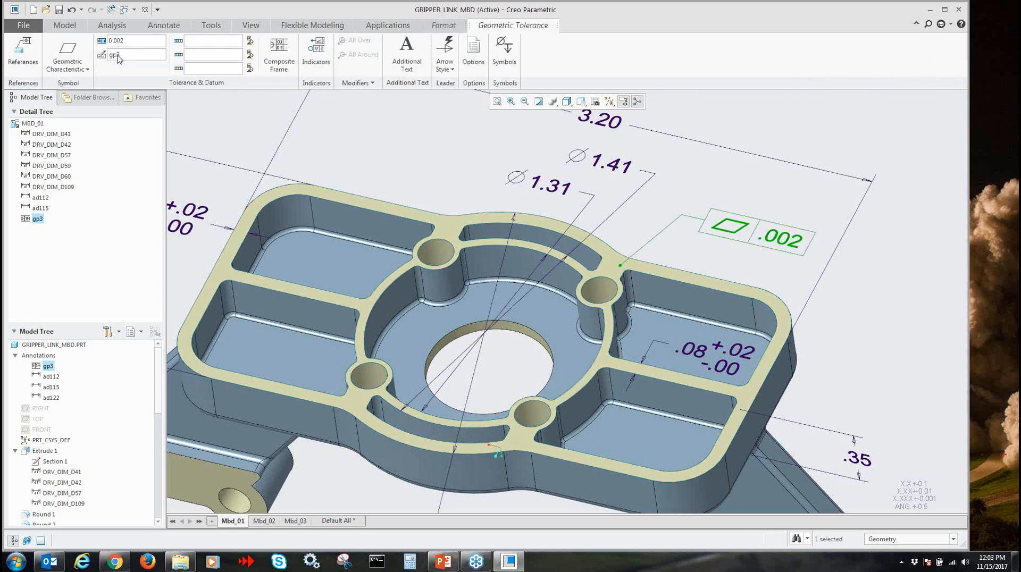
click(144, 43)
key(BackSpace)
text(5)
key(Return)
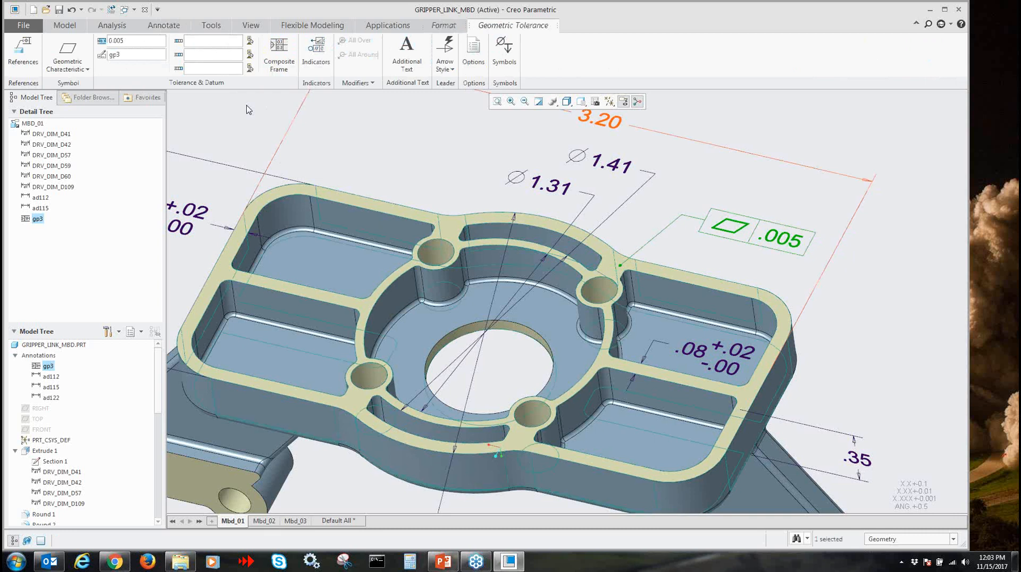
Try to add datum A as the primary datum reference of the rim face's flatness tolerance
click(200, 45)
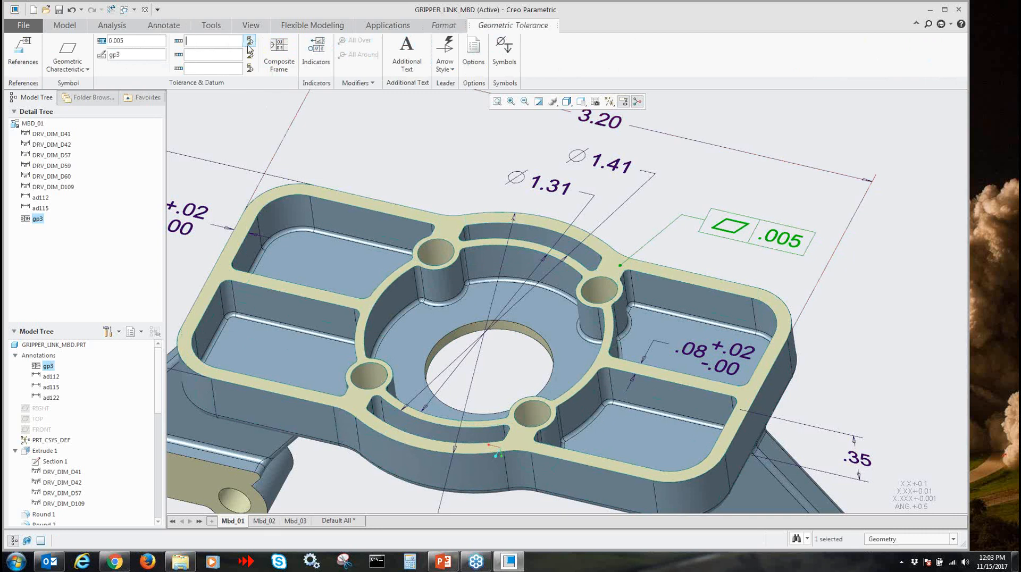
text(a)
key(Return)
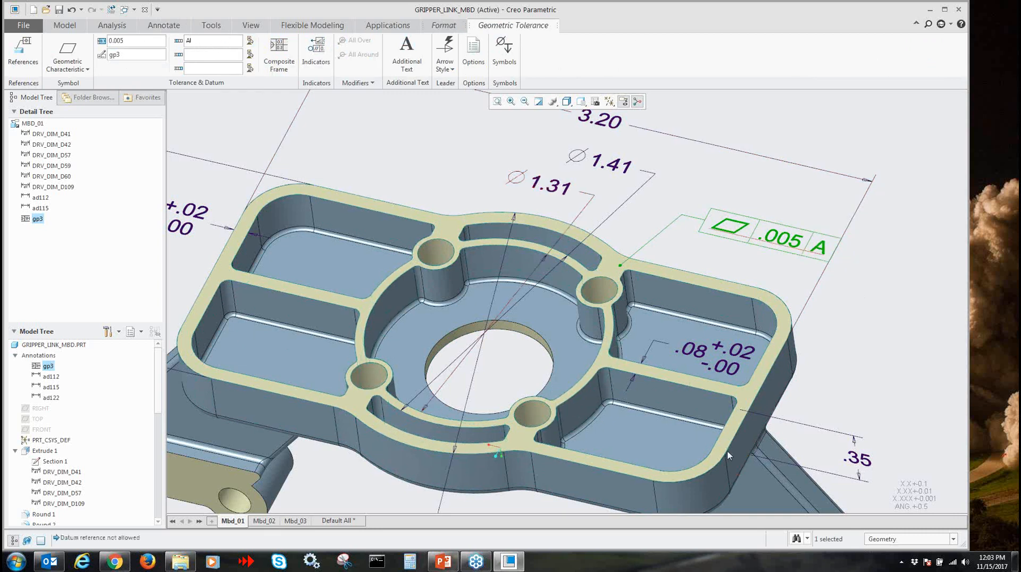
click(888, 321)
mouse_move(924, 334)
shift+middle_down()
mouse_move(852, 318)
mouse_move(854, 331)
shift+middle_up()
click(770, 234)
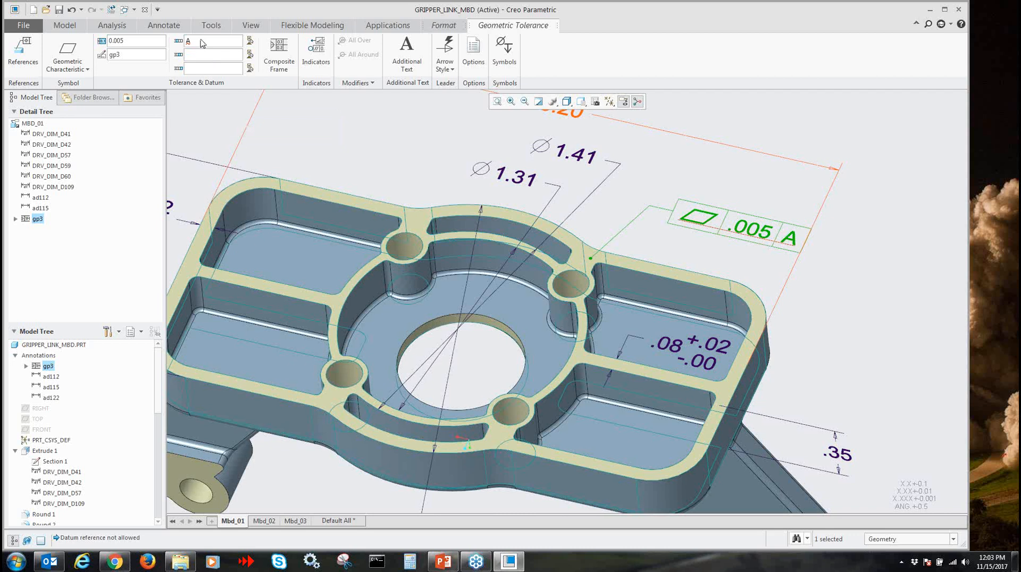
click(249, 41)
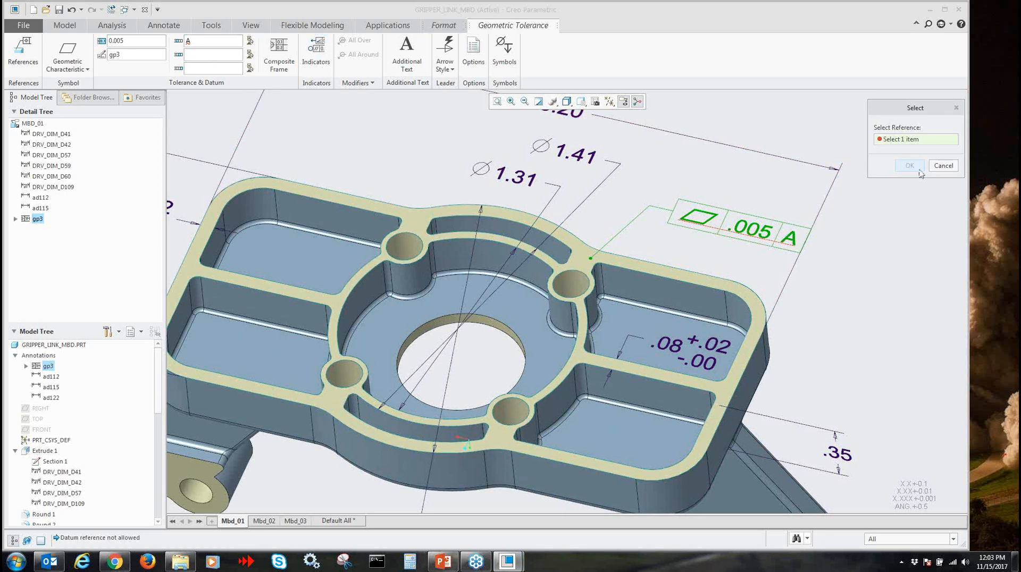
click(942, 166)
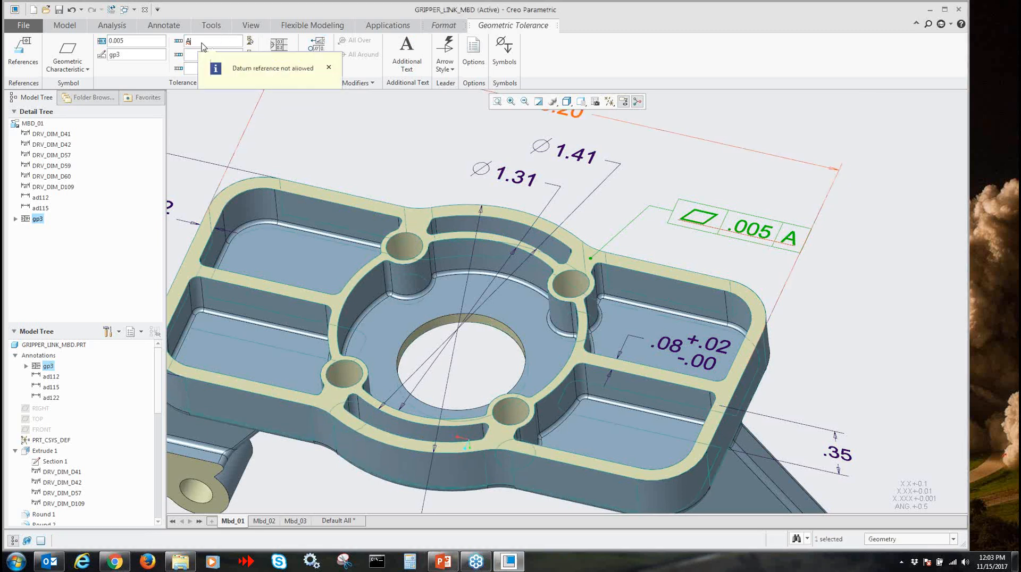
click(345, 91)
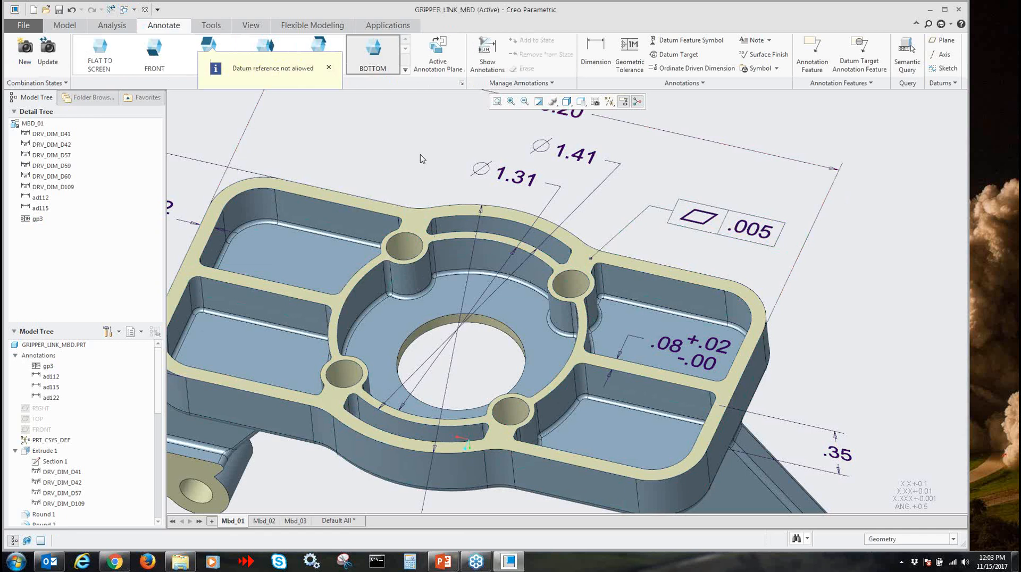
scroll(480, 155, down, 1)
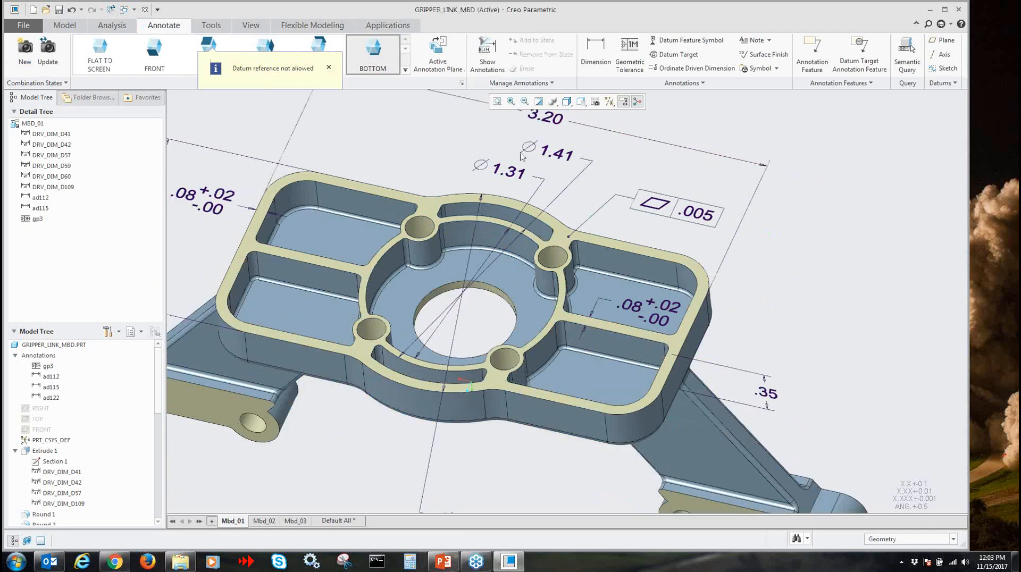
click(692, 43)
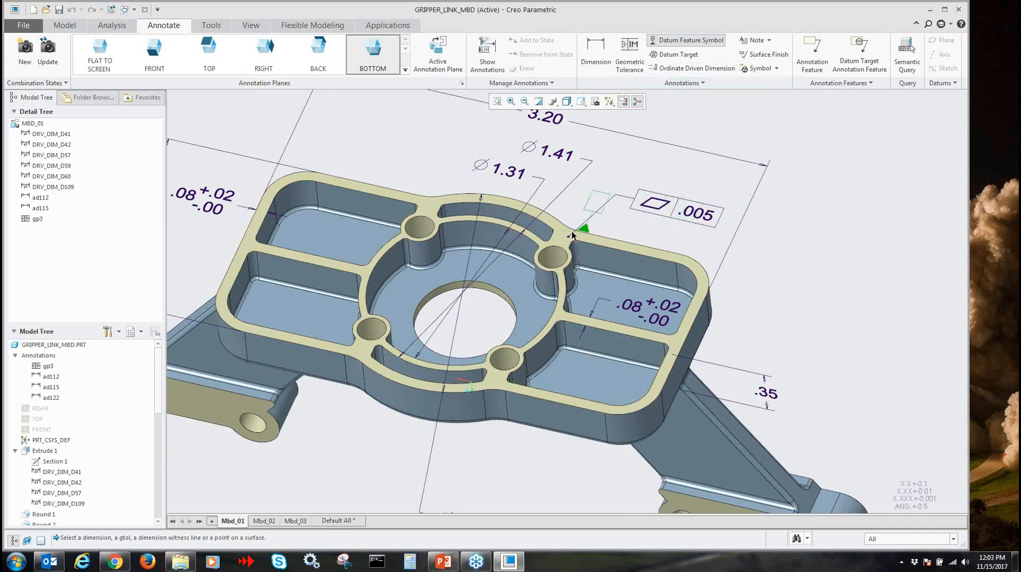
click(440, 205)
middle_click(482, 172)
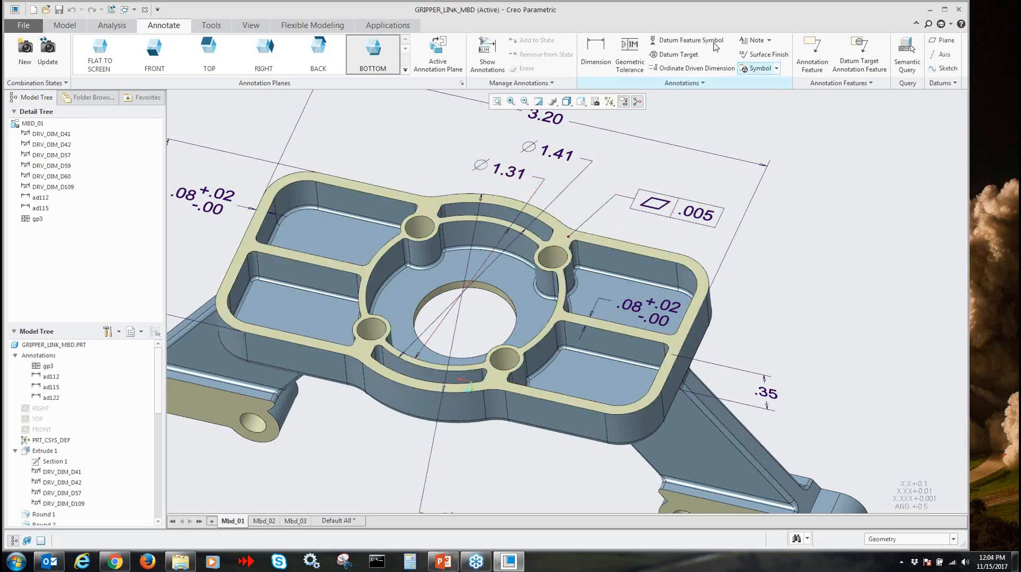
Attach datum feature symbol A beneath the .005 flatness tolerance frame and move the frame slightly farther above the rim
click(686, 40)
click(673, 211)
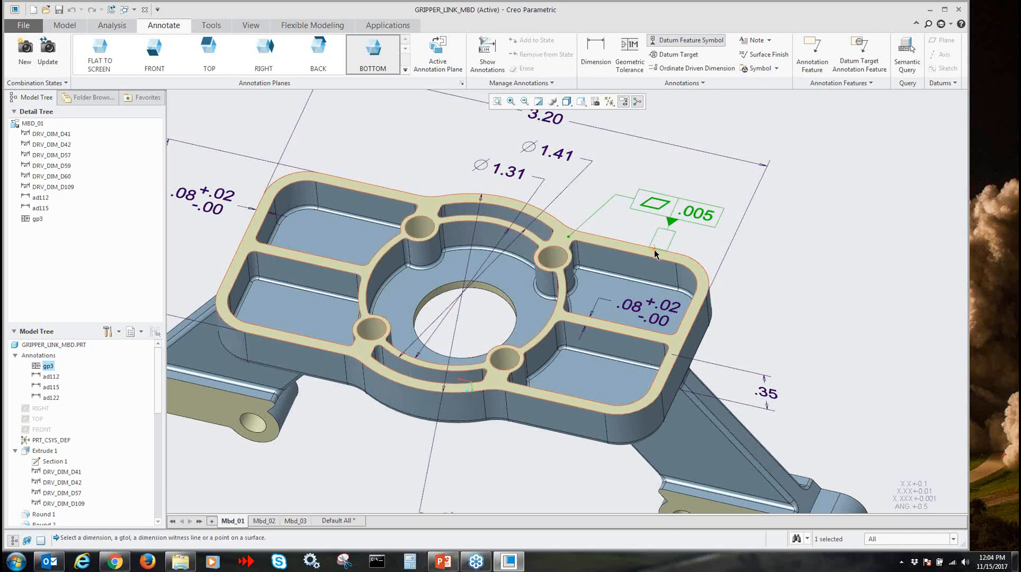
middle_click(652, 251)
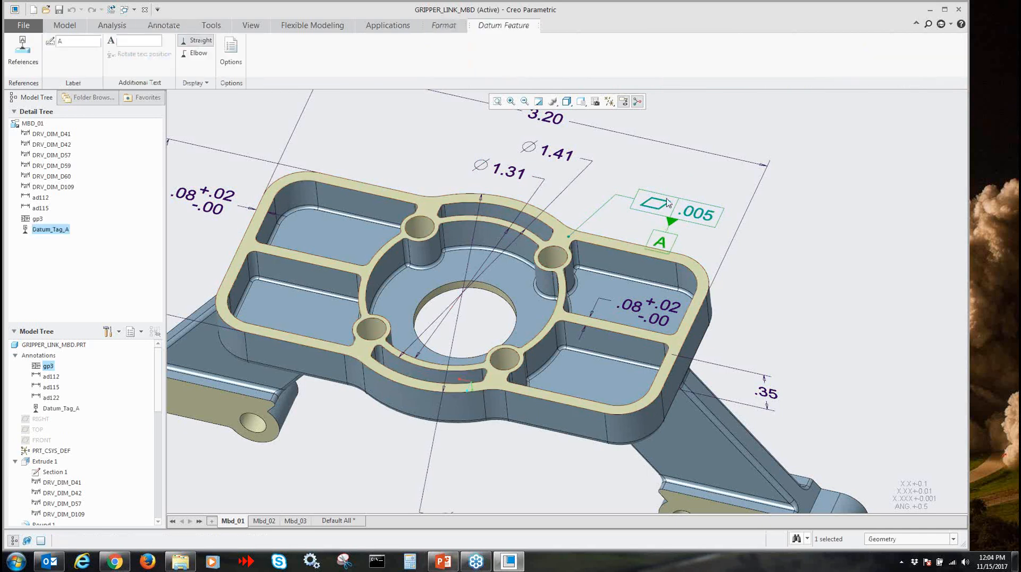
click(674, 203)
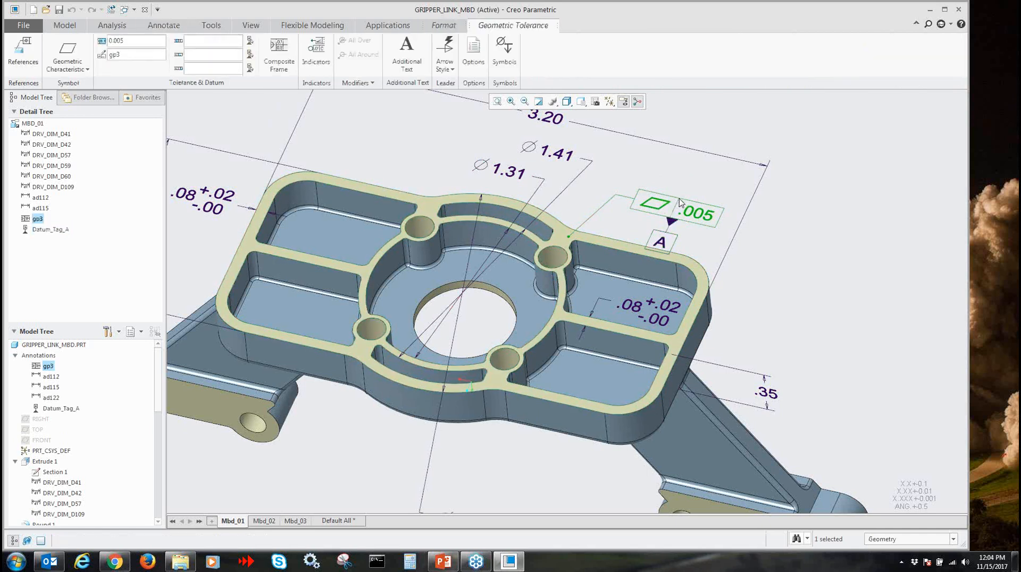
drag(681, 203, 688, 184)
click(706, 227)
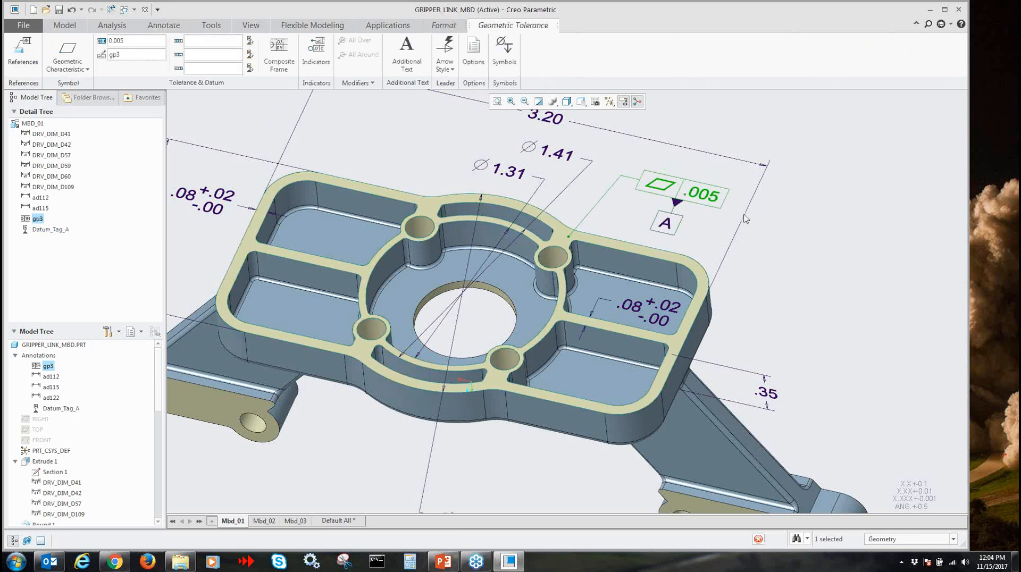
scroll(706, 227, down, 3)
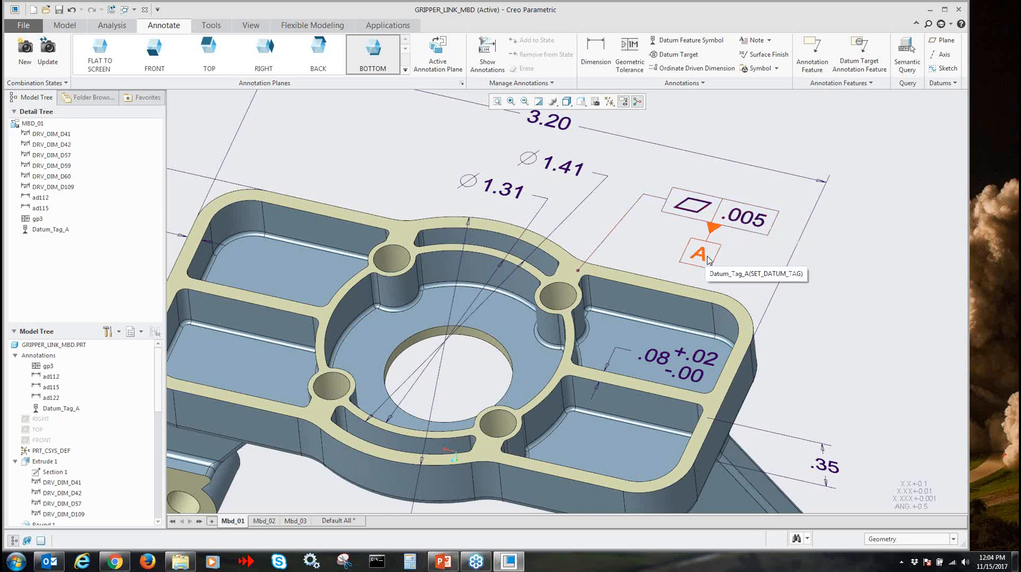
shift+middle_drag(750, 257, 758, 263)
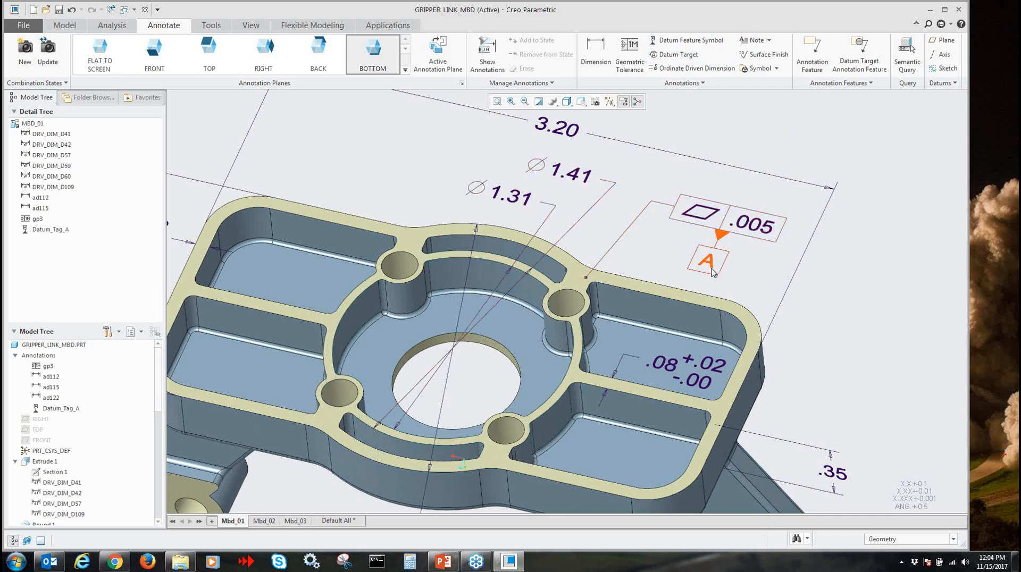
shift+middle_drag(773, 250, 828, 261)
click(115, 561)
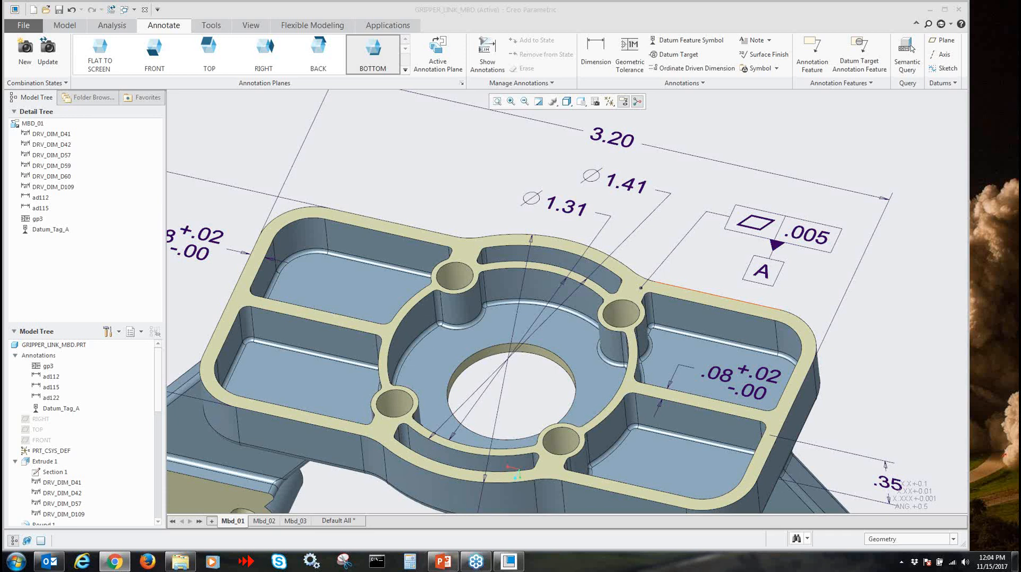
click(474, 191)
Show the .70 diameter driving dimension of the base's large central hole in the model annotations
scroll(475, 192, up, 1)
shift+middle_drag(480, 192, 481, 155)
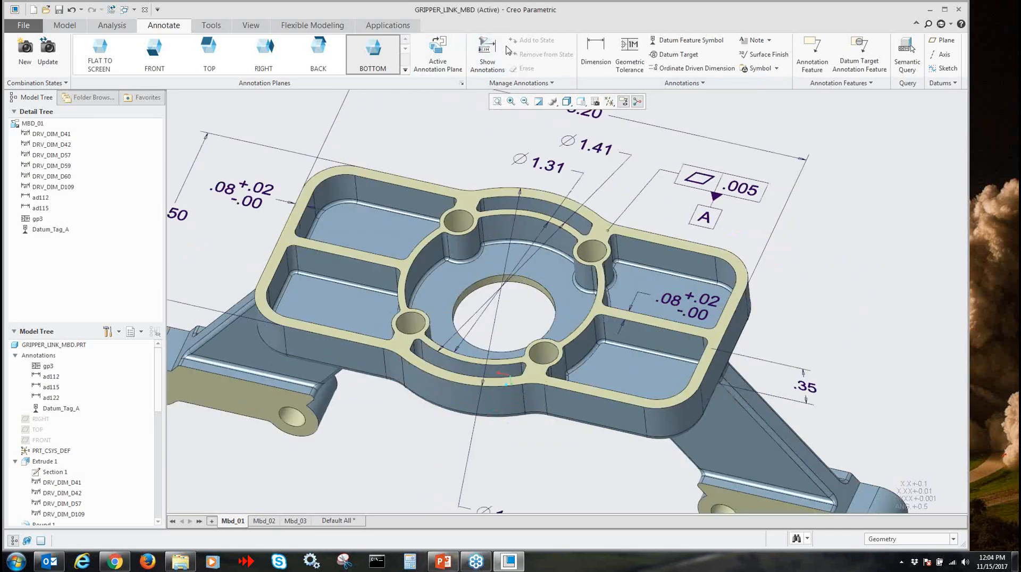
click(485, 58)
click(489, 289)
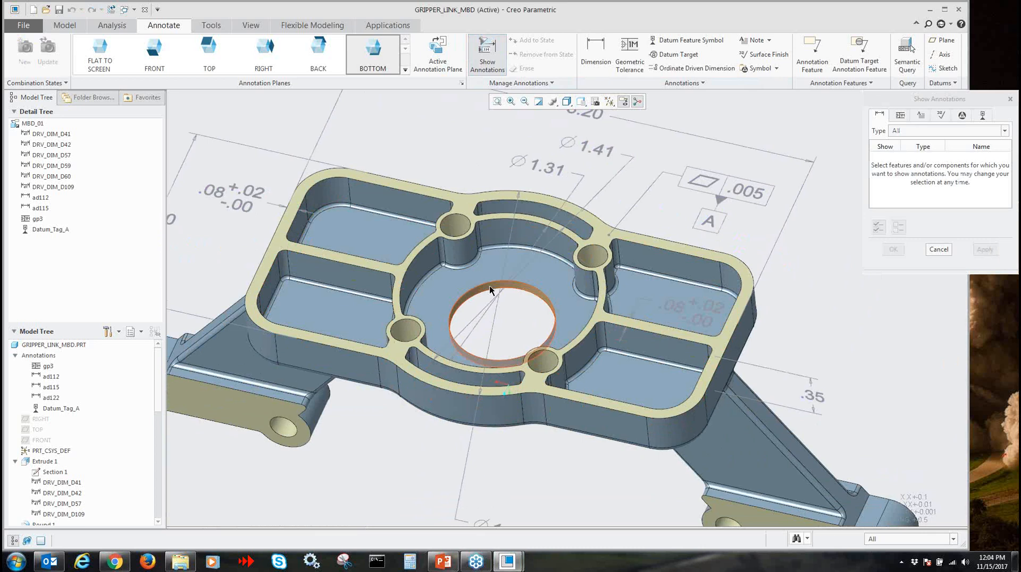
click(500, 363)
click(985, 250)
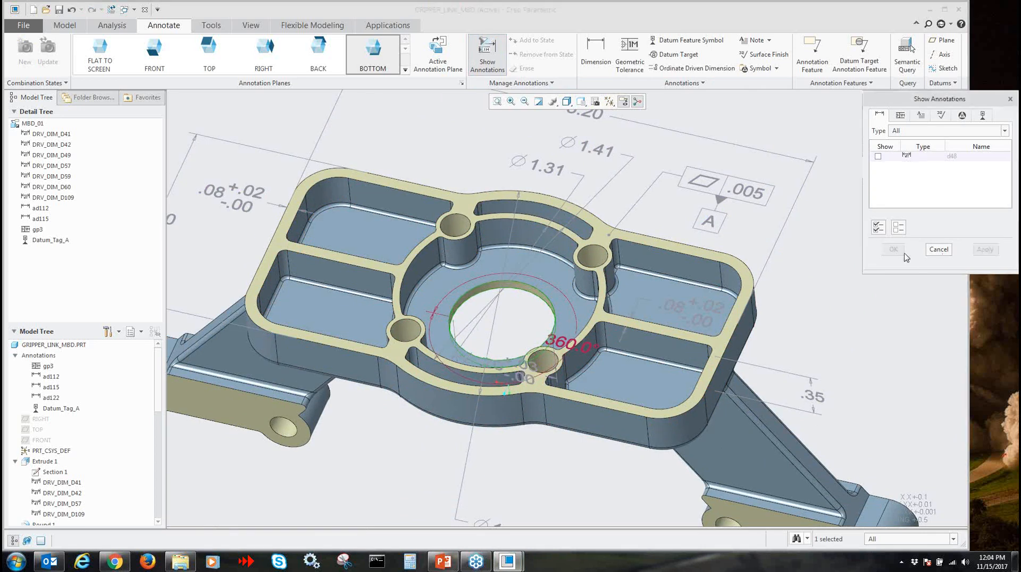
click(938, 249)
Reposition the central hole's .70 diameter dimension above the hole
click(502, 355)
drag(503, 355, 496, 269)
mouse_move(516, 293)
middle_down()
mouse_move(510, 376)
mouse_move(516, 295)
middle_up()
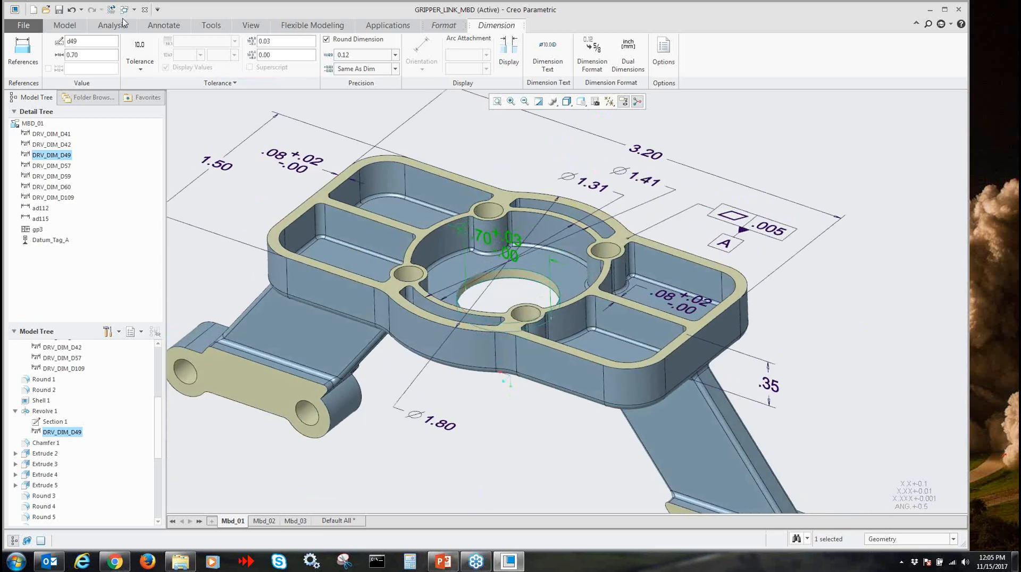
Make FRONT the active annotation plane and start a geometric tolerance, trying the BACK plane before returning to FRONT
click(155, 28)
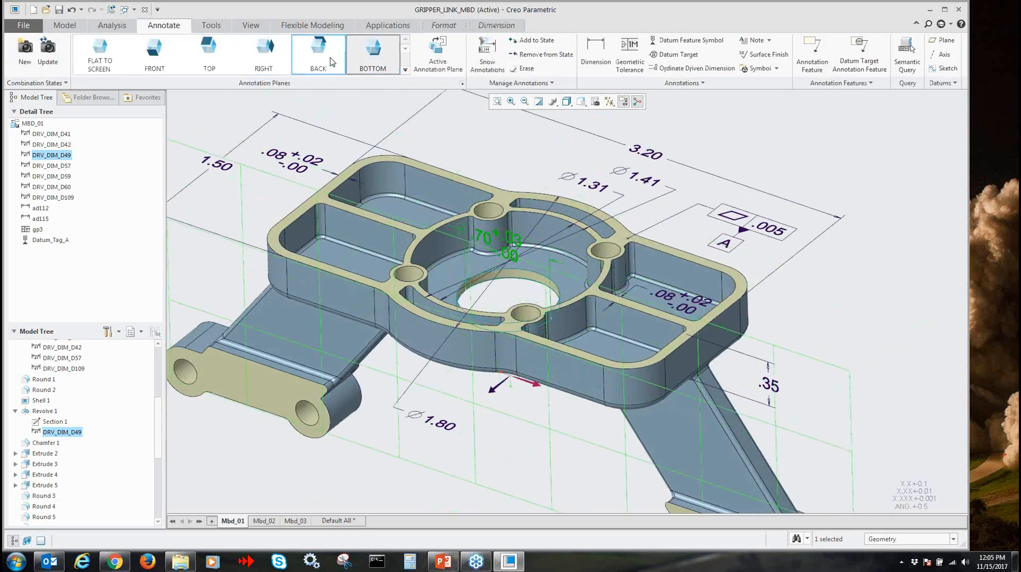
click(158, 68)
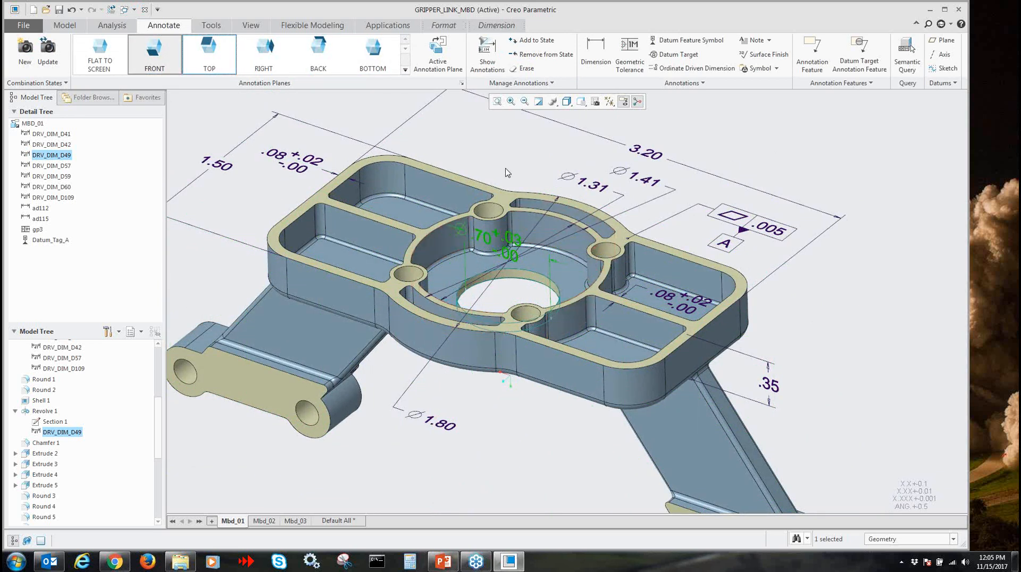
click(512, 149)
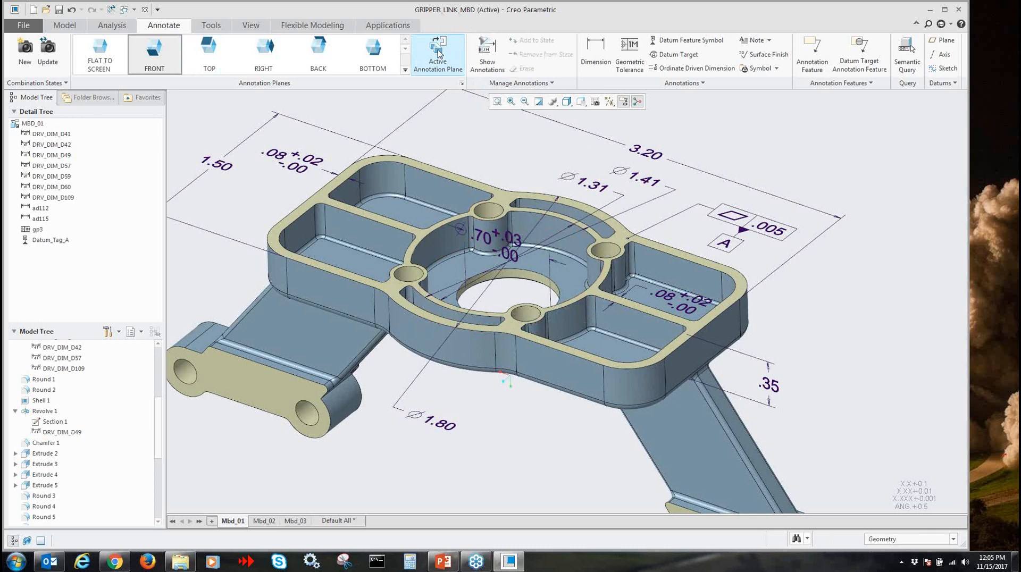
click(631, 49)
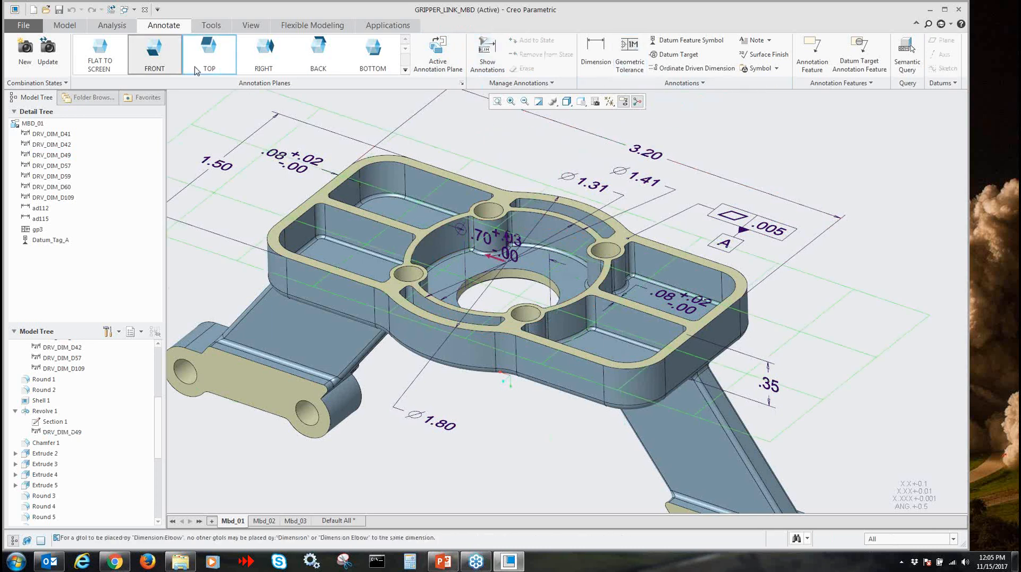
click(309, 62)
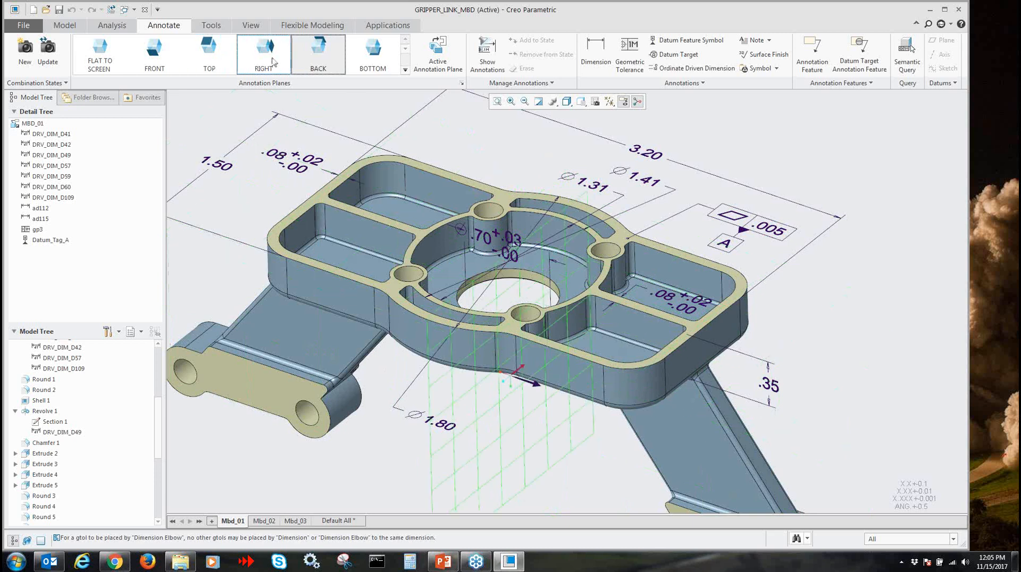
click(157, 60)
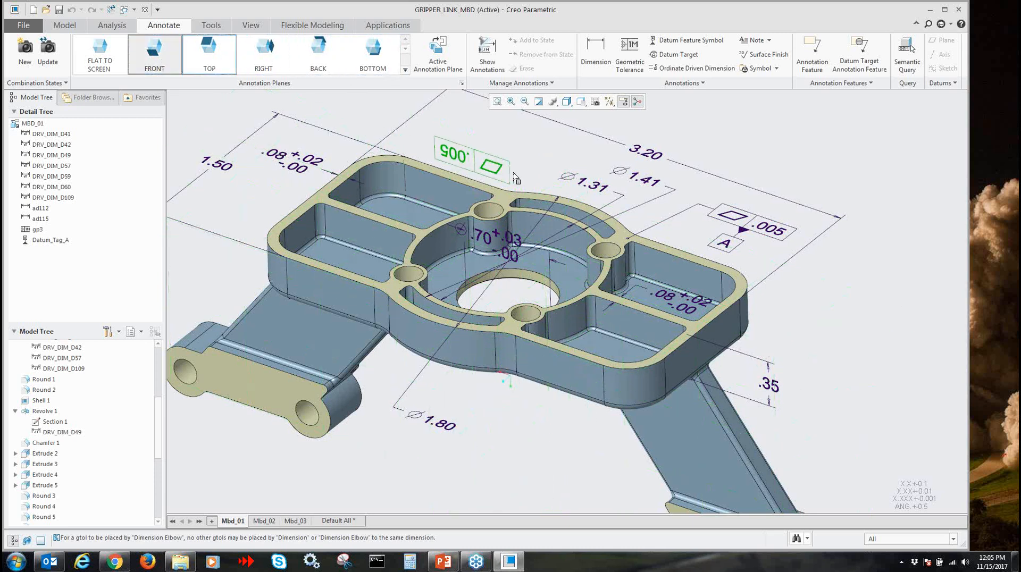
Edit the FRONT annotation plane's definition, trying the flipped viewing direction, and set its text rotation to 270 degrees
click(405, 71)
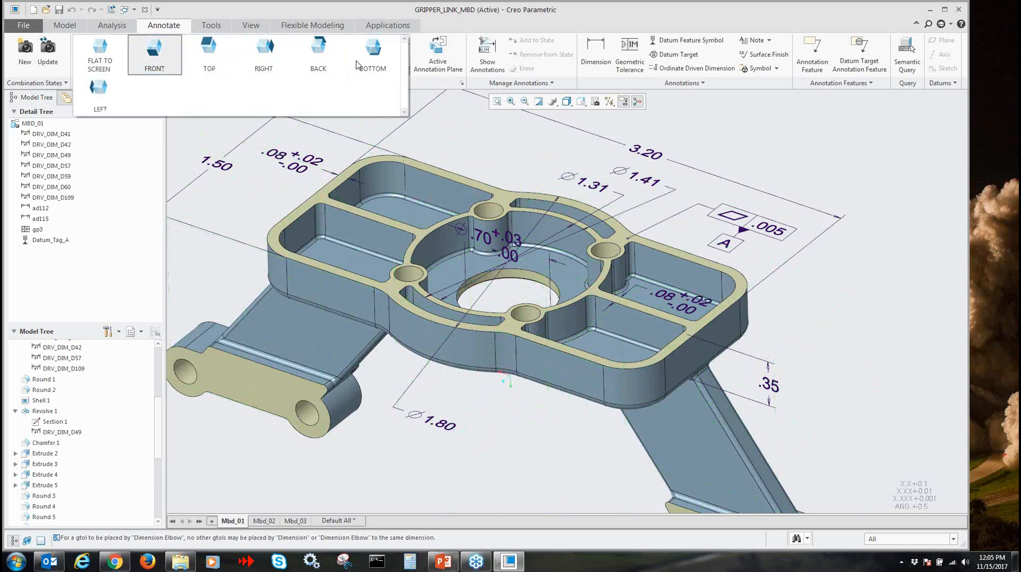
right_click(159, 63)
click(183, 104)
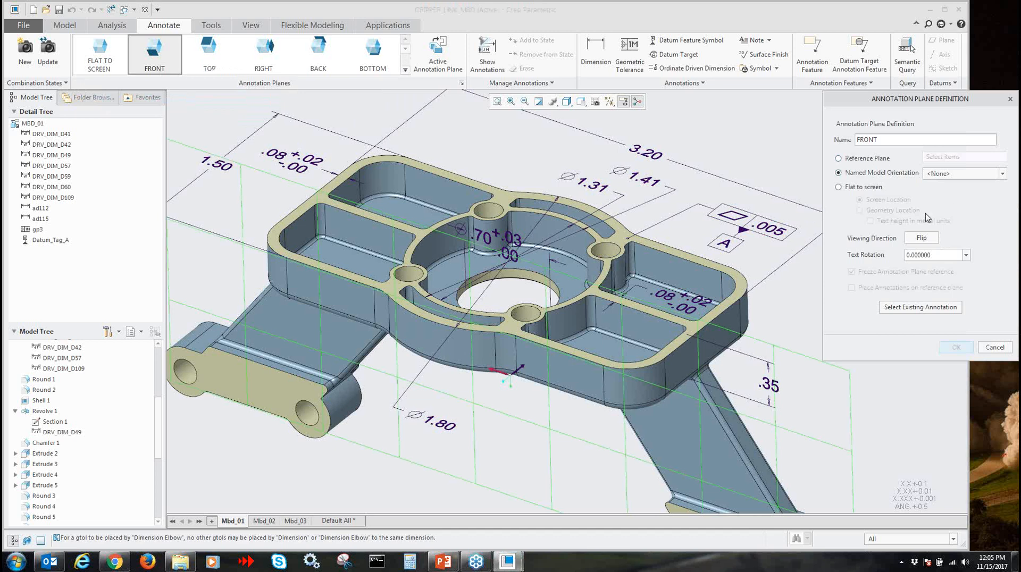
click(927, 240)
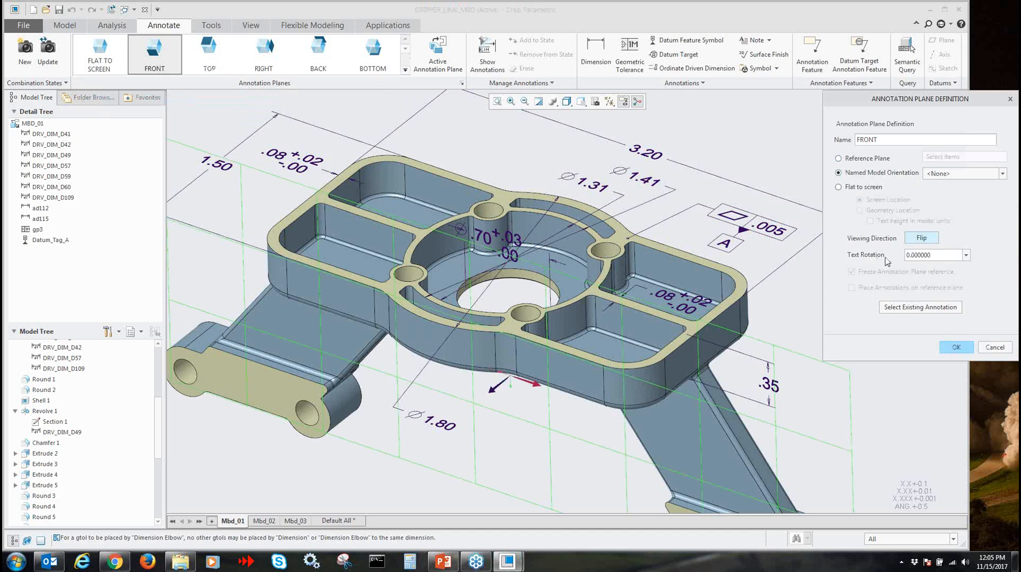
double_click(930, 256)
click(926, 237)
double_click(933, 255)
text(270)
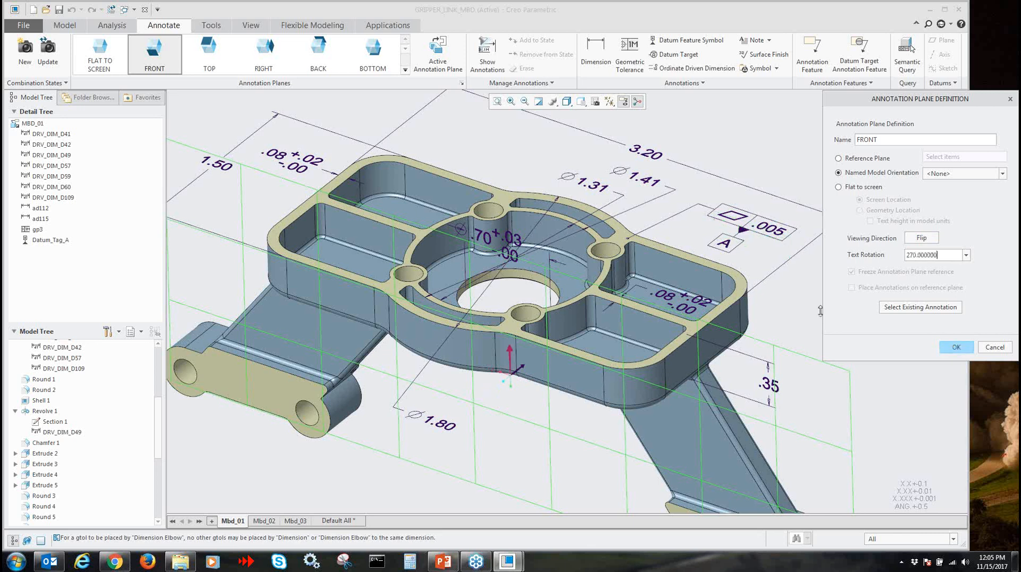
click(955, 347)
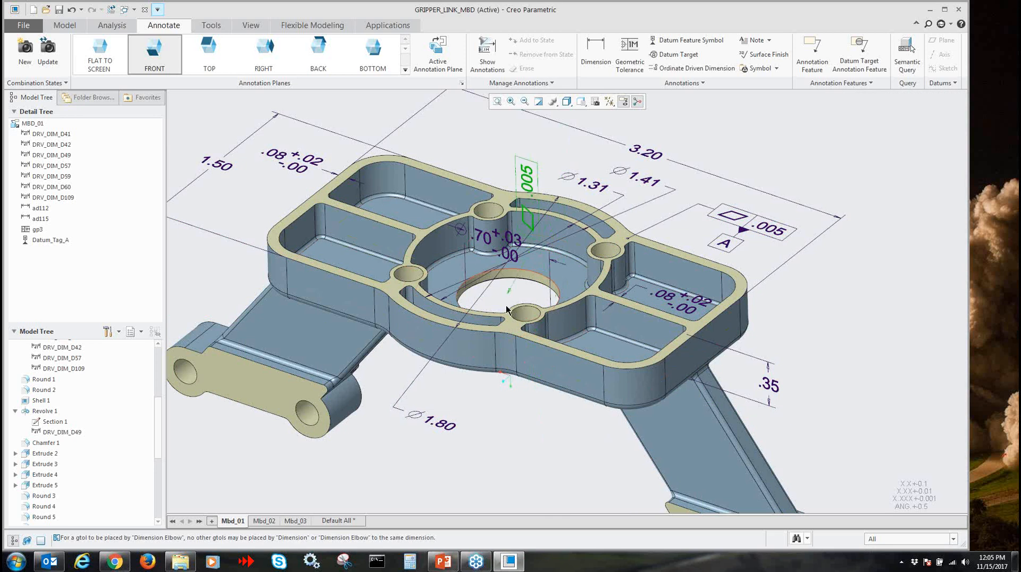
Attach the geometric tolerance to the central hole's .70 diameter dimension and change its characteristic to Perpendicularity
click(517, 261)
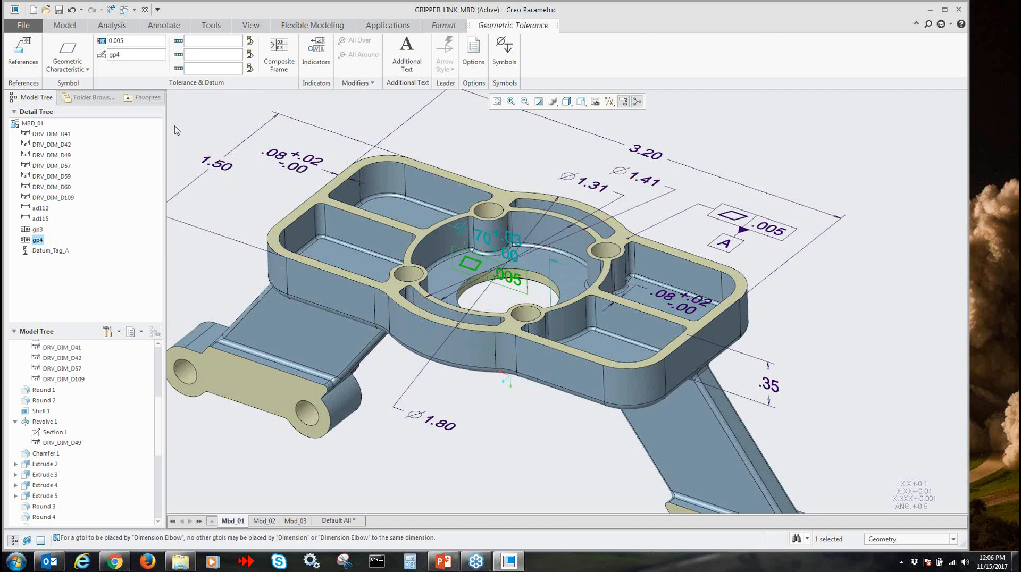
click(73, 69)
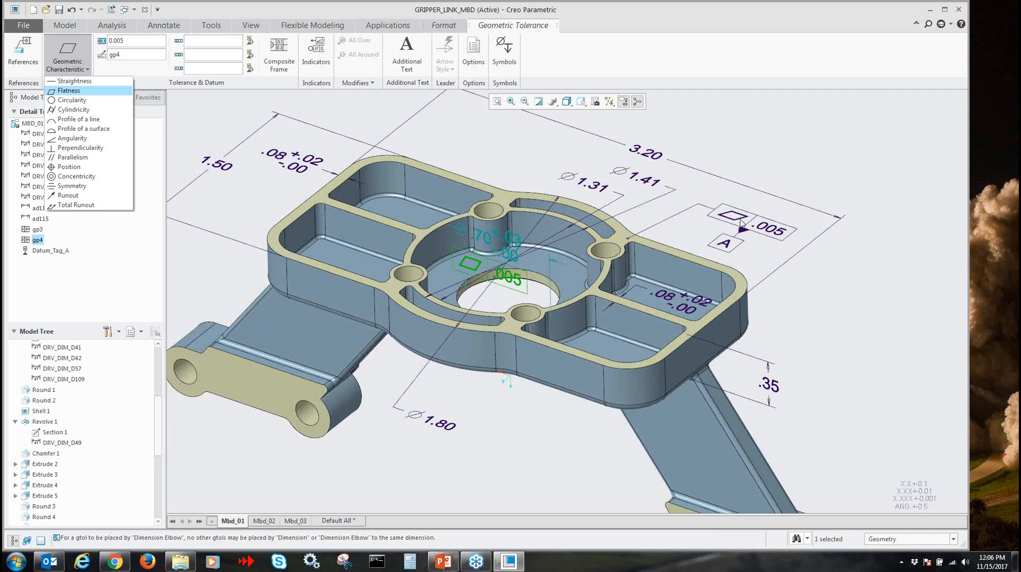
click(93, 149)
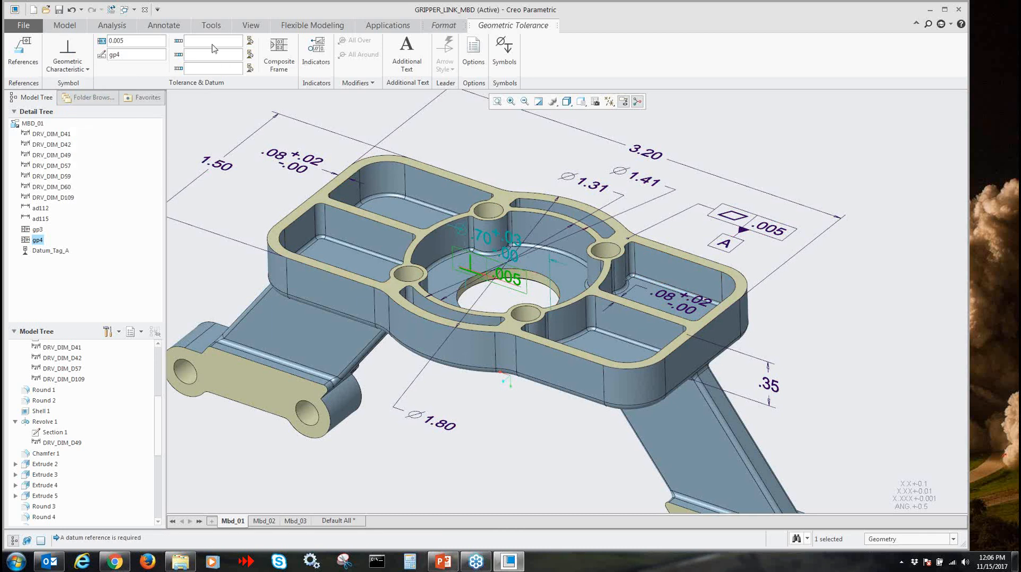
Assign datum A from the flatness frame's datum tag as the perpendicularity tolerance's primary datum reference
mouse_move(213, 46)
click(249, 41)
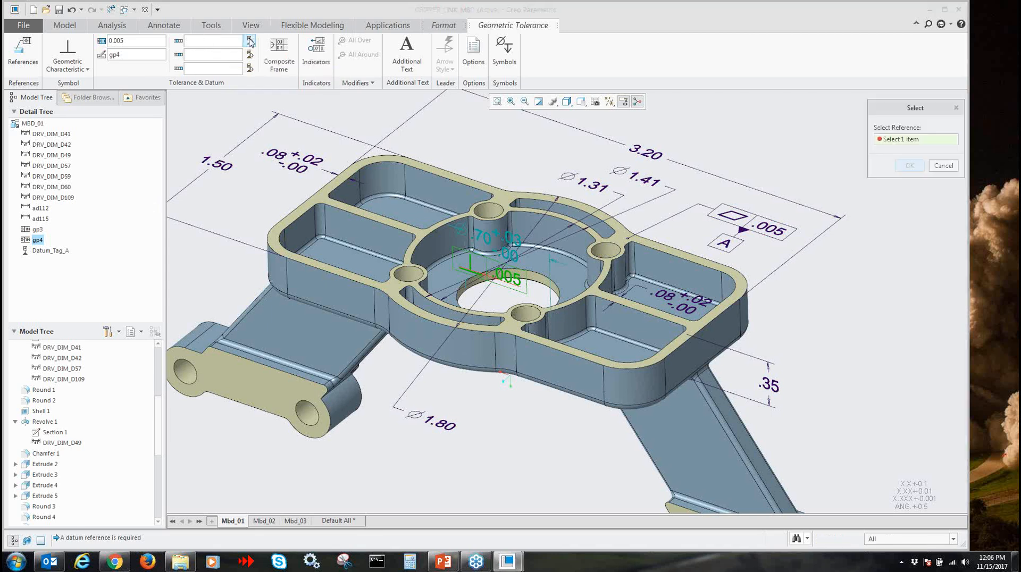
click(723, 246)
click(910, 166)
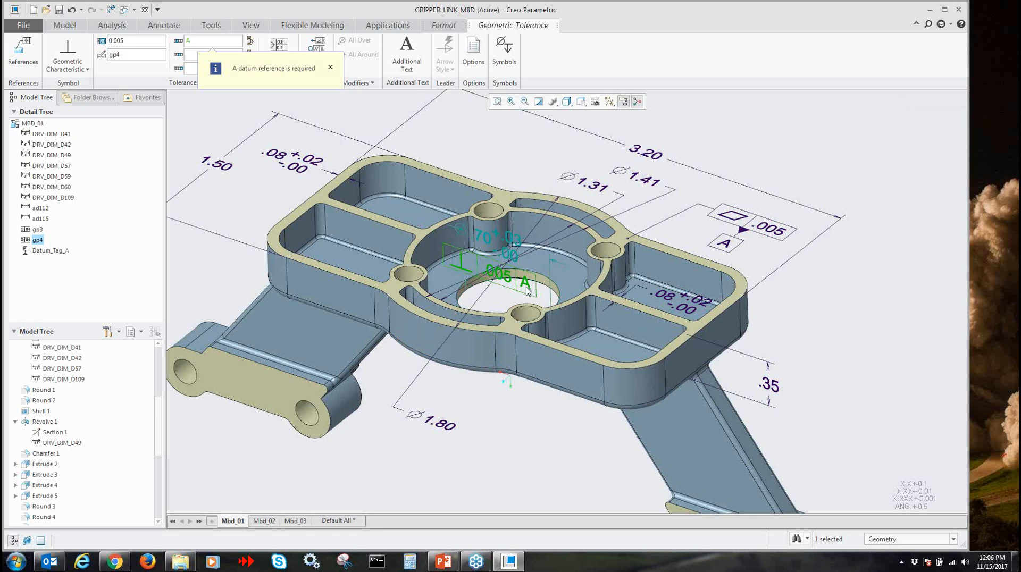
Move the central hole's .70 diameter dimension with its perpendicularity frame away from the hole, over the plate's outer pocket
click(475, 199)
mouse_move(474, 198)
mouse_down()
mouse_move(452, 181)
mouse_move(459, 168)
mouse_move(465, 176)
mouse_up()
click(843, 317)
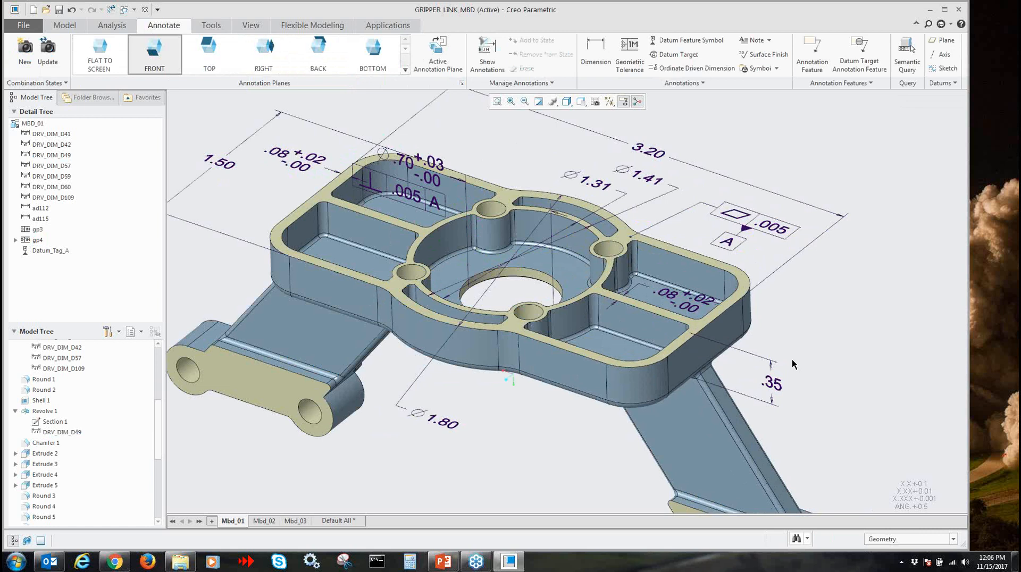
Switch from combined state Mbd_01 through Mbd_02 to Mbd_03
mouse_move(772, 375)
shift+middle_down()
mouse_move(770, 346)
mouse_move(746, 352)
shift+middle_up()
scroll(771, 356, up, 1)
scroll(761, 349, up, 1)
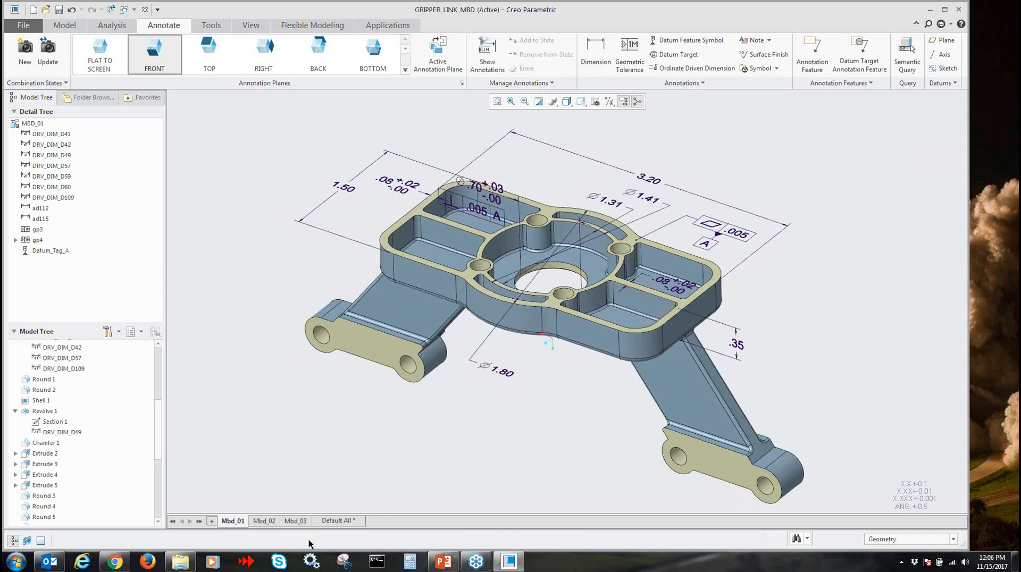
click(265, 522)
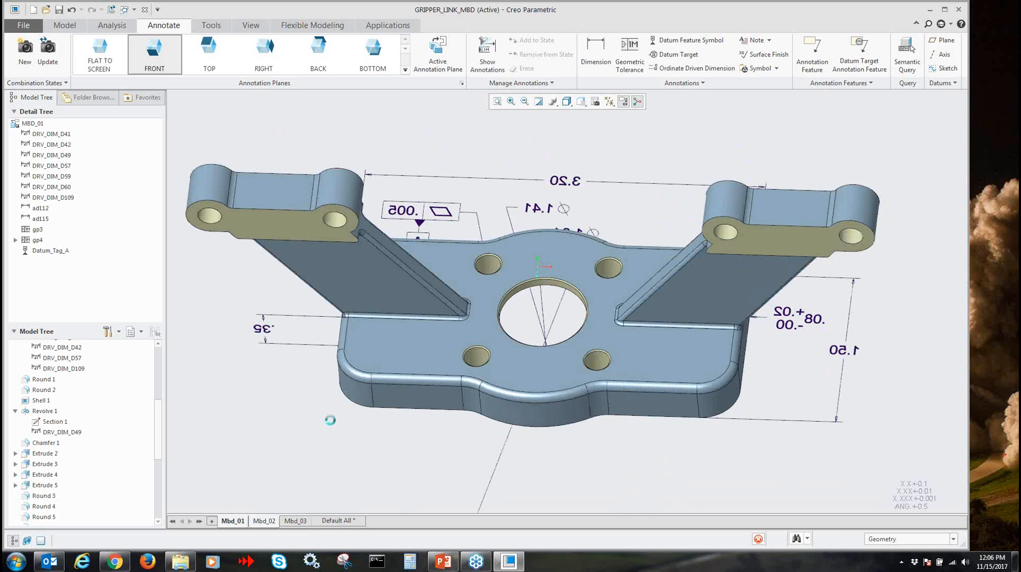
click(296, 521)
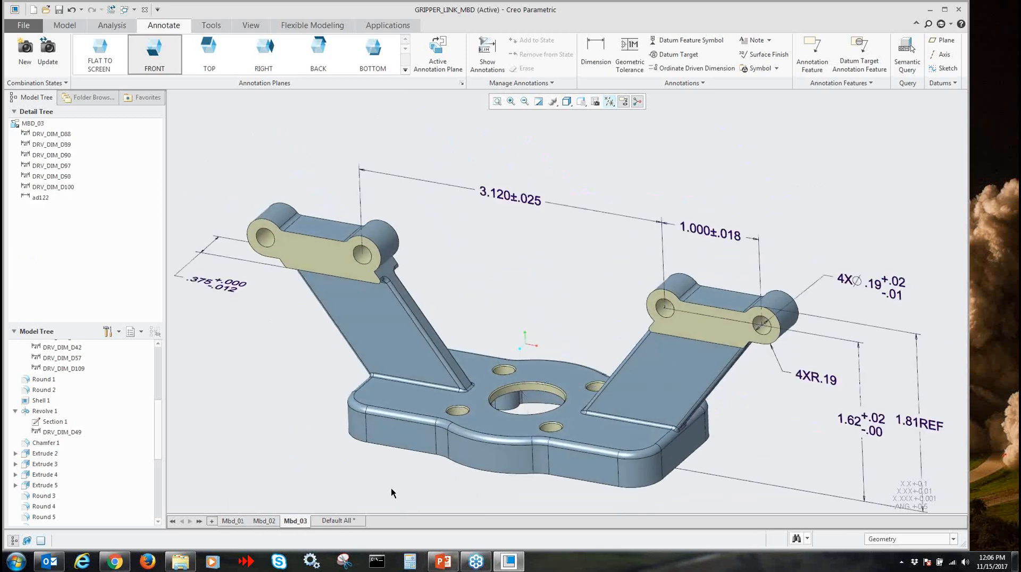
Enclose the 3.120 dimension between the two arms in parentheses, using "(" as prefix and ")" as suffix
click(513, 201)
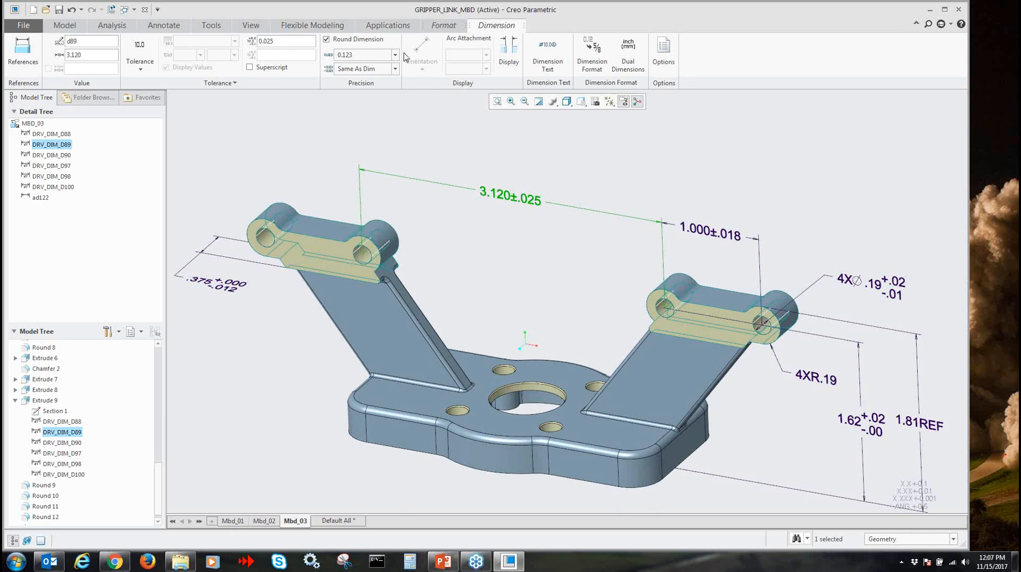
click(548, 52)
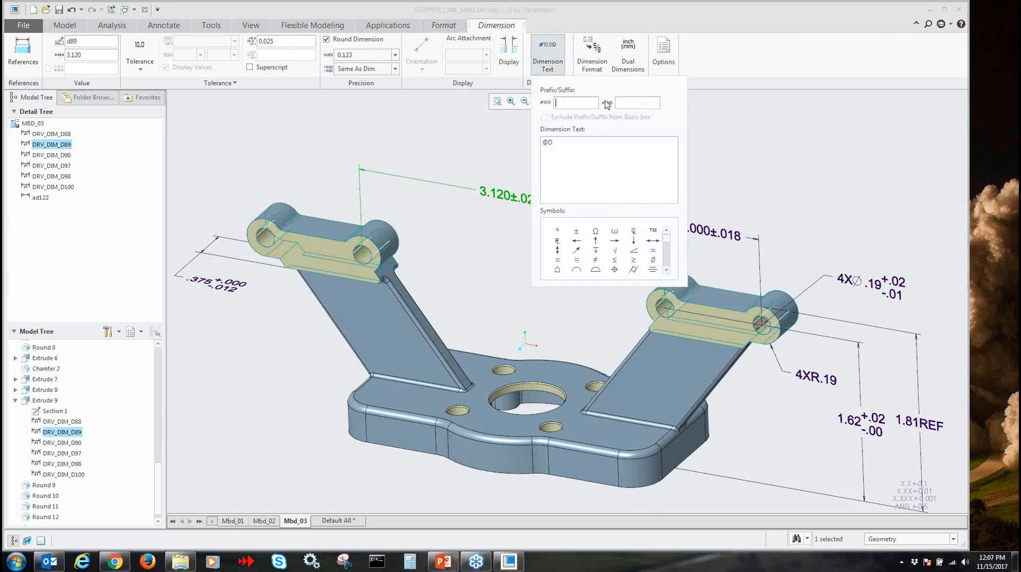
text(())
click(640, 104)
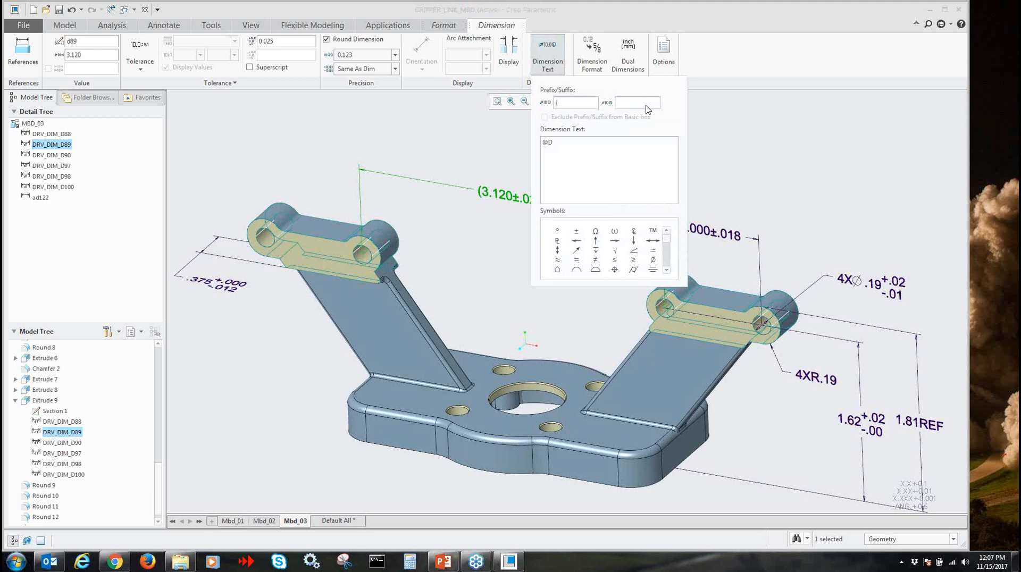
text())
click(781, 181)
Show the .20 diameter dimension of the four small base plate holes as an annotation in the Mbd_03 state
scroll(586, 283, down, 1)
scroll(589, 286, up, 1)
mouse_move(610, 321)
shift+middle_down()
mouse_move(603, 303)
mouse_move(576, 298)
mouse_move(598, 297)
shift+middle_up()
scroll(591, 302, up, 1)
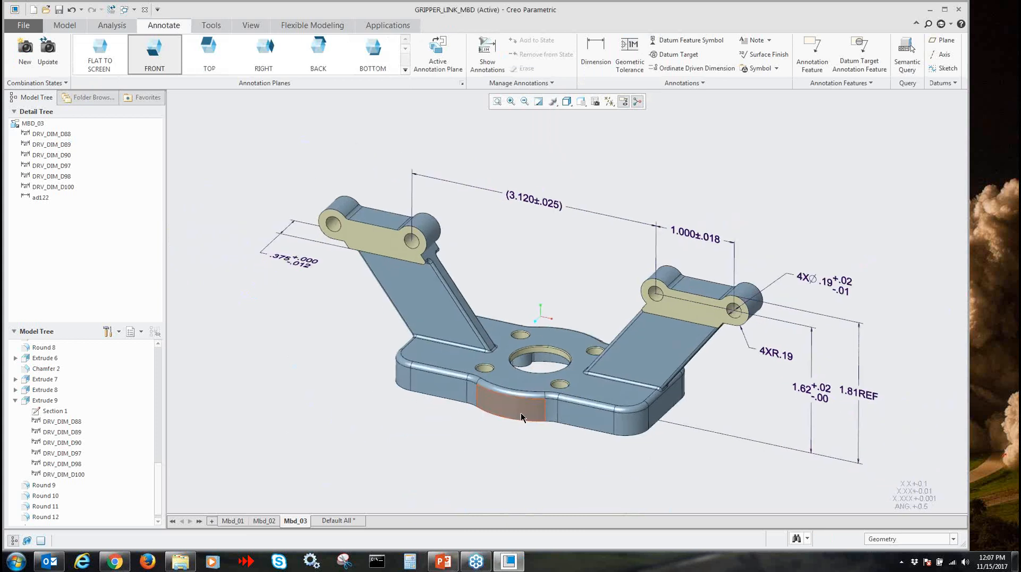
scroll(541, 375, down, 1)
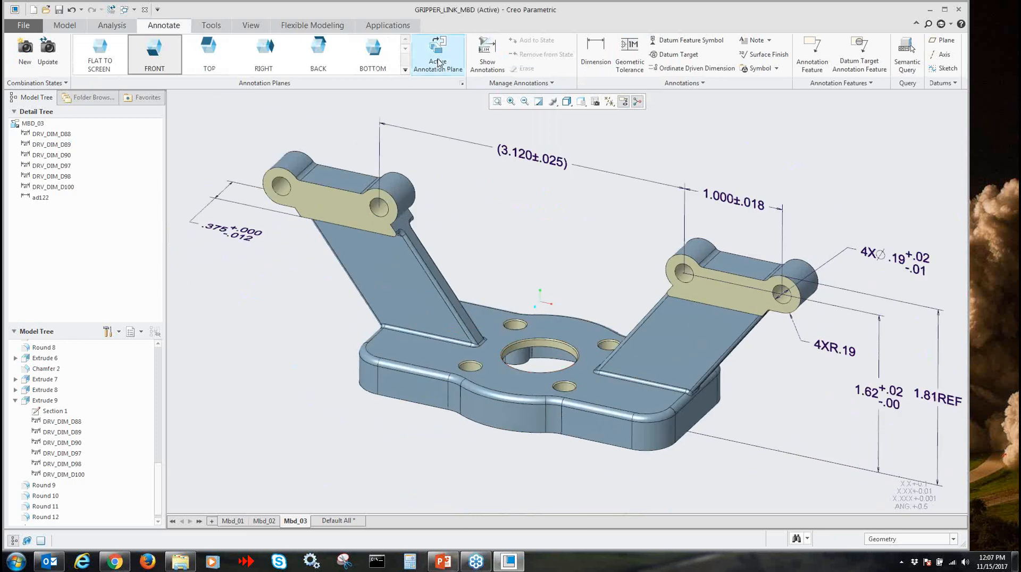
click(487, 56)
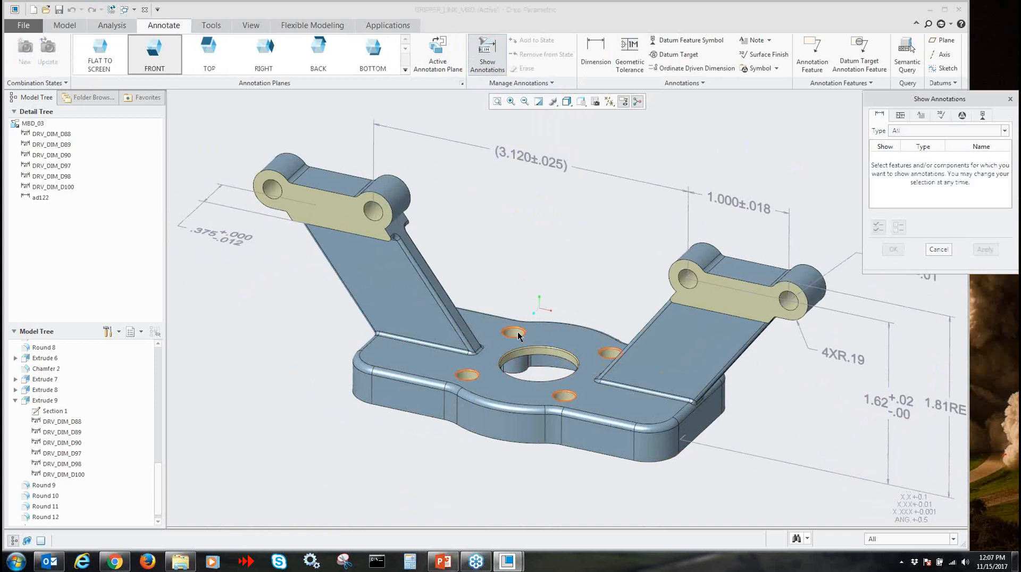
click(515, 334)
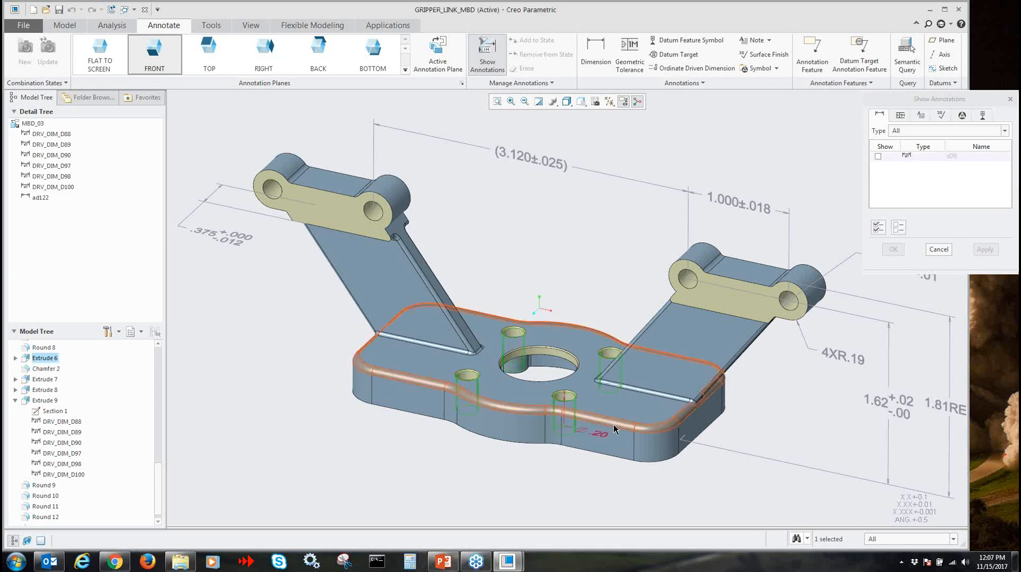
click(598, 433)
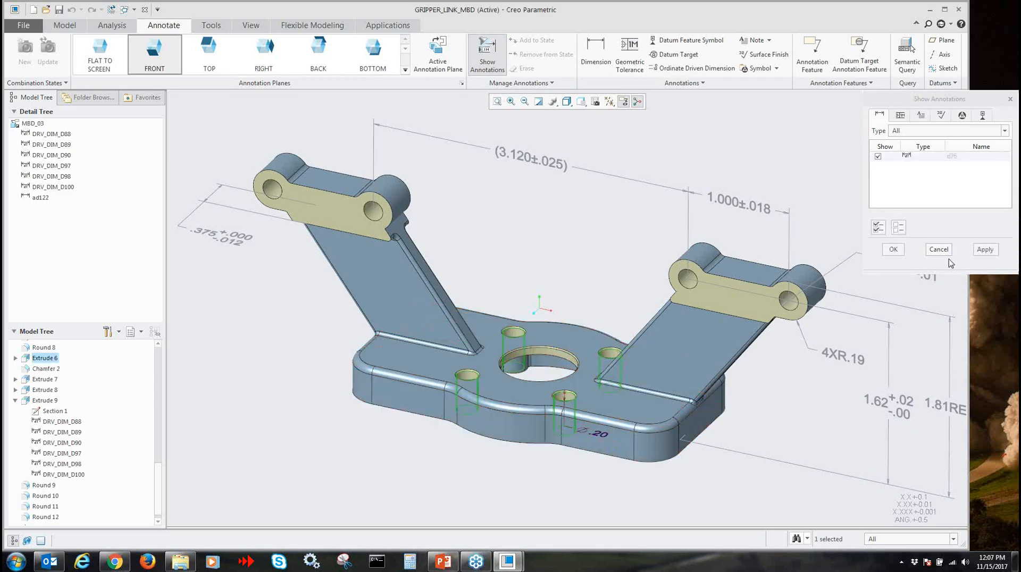
click(979, 250)
click(939, 249)
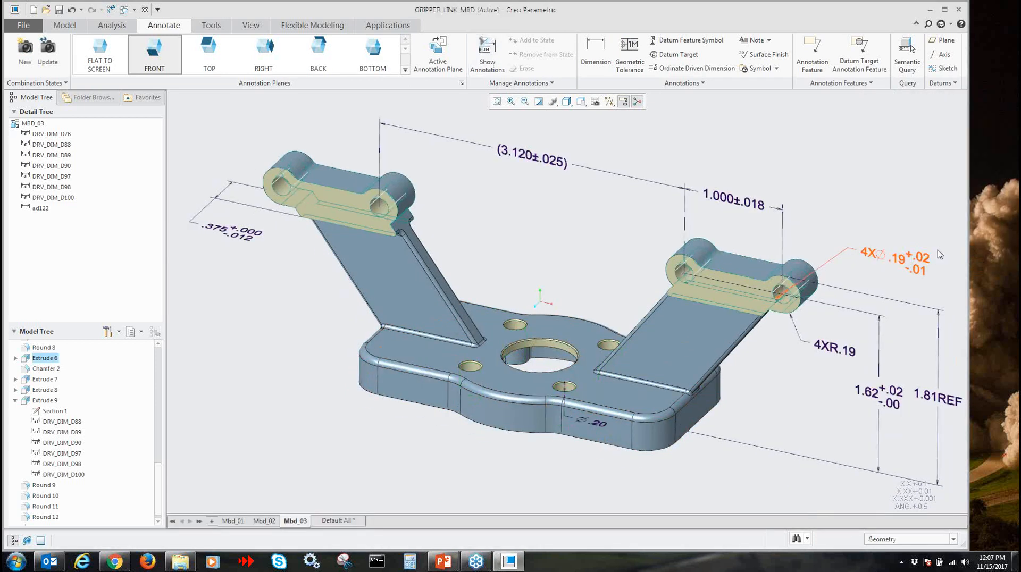
Move the .20 diameter dimension text slightly farther from its hole in the base plate
click(596, 425)
mouse_move(595, 423)
mouse_down()
mouse_move(569, 326)
mouse_move(636, 417)
mouse_move(630, 403)
mouse_move(606, 399)
mouse_move(610, 436)
mouse_up()
click(558, 483)
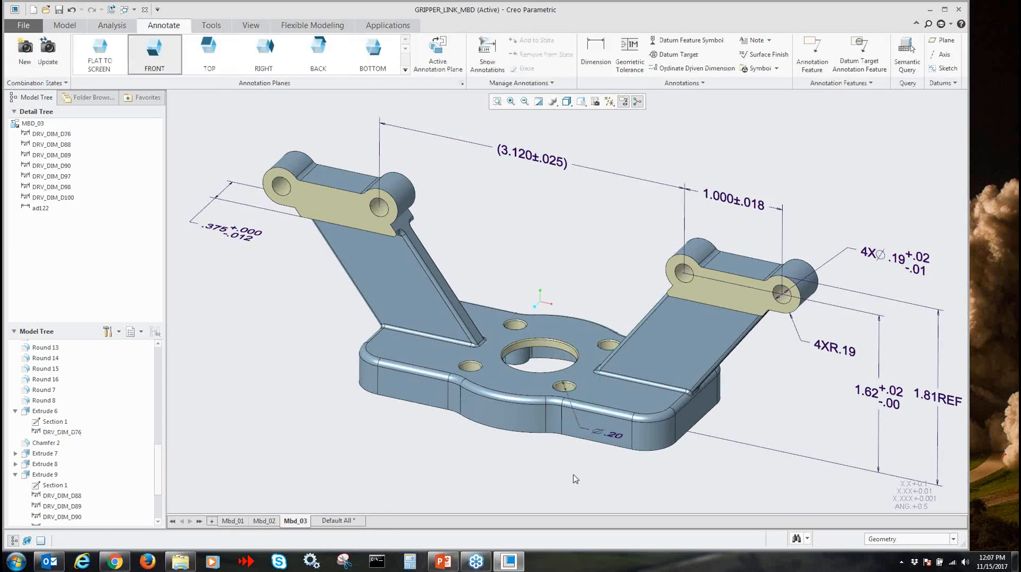
Attach a .005 perpendicularity tolerance referencing datum A to the small holes' .20 diameter dimension
click(615, 440)
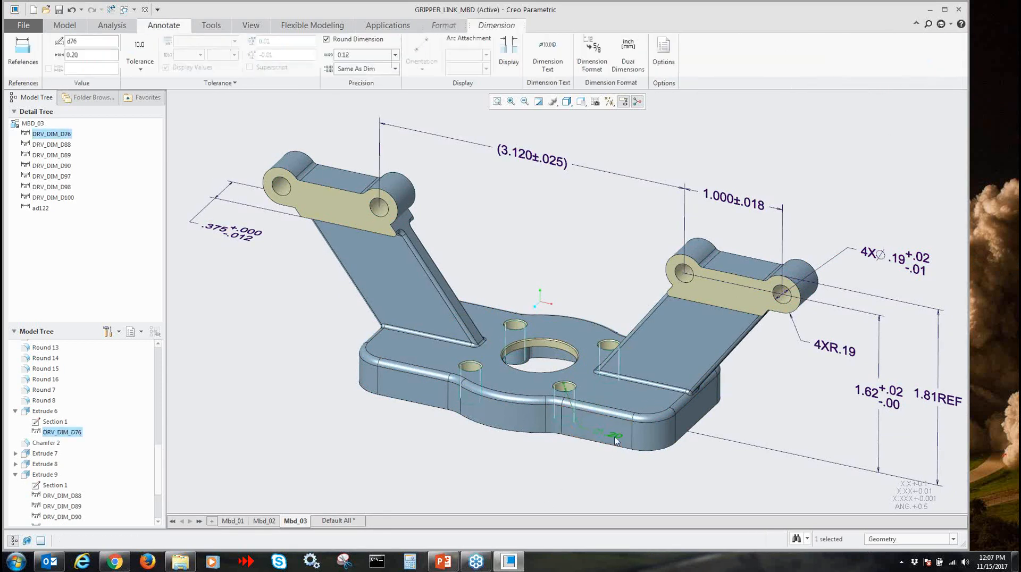
click(545, 480)
click(630, 50)
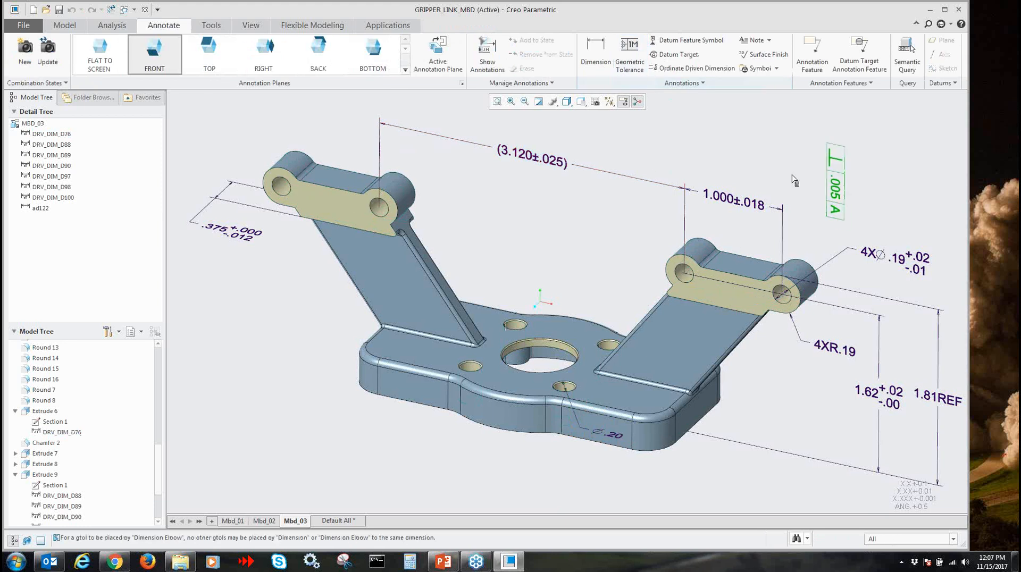
click(612, 438)
scroll(612, 464, up, 4)
scroll(604, 467, down, 2)
scroll(601, 462, up, 2)
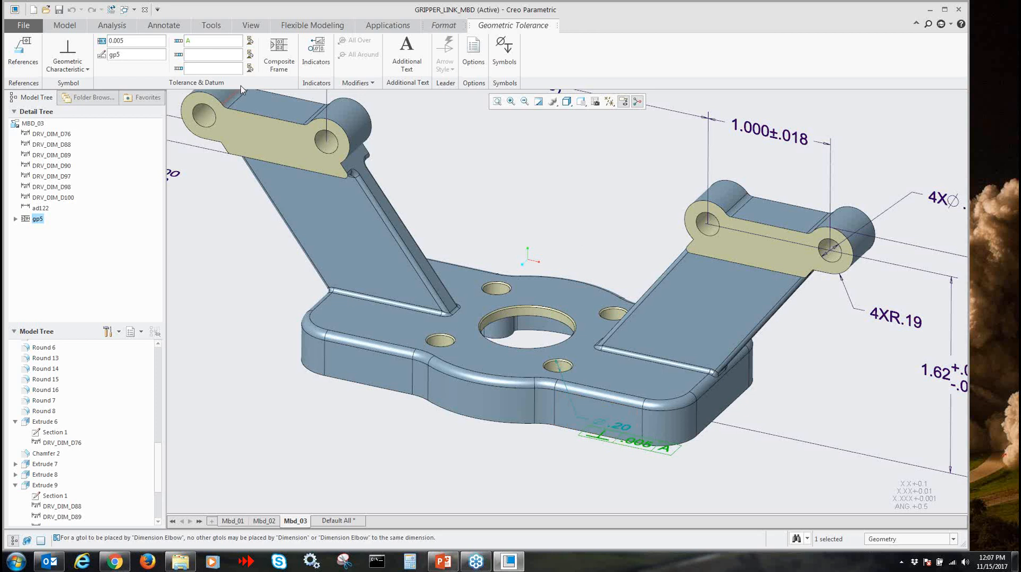
middle_drag(611, 241, 621, 233)
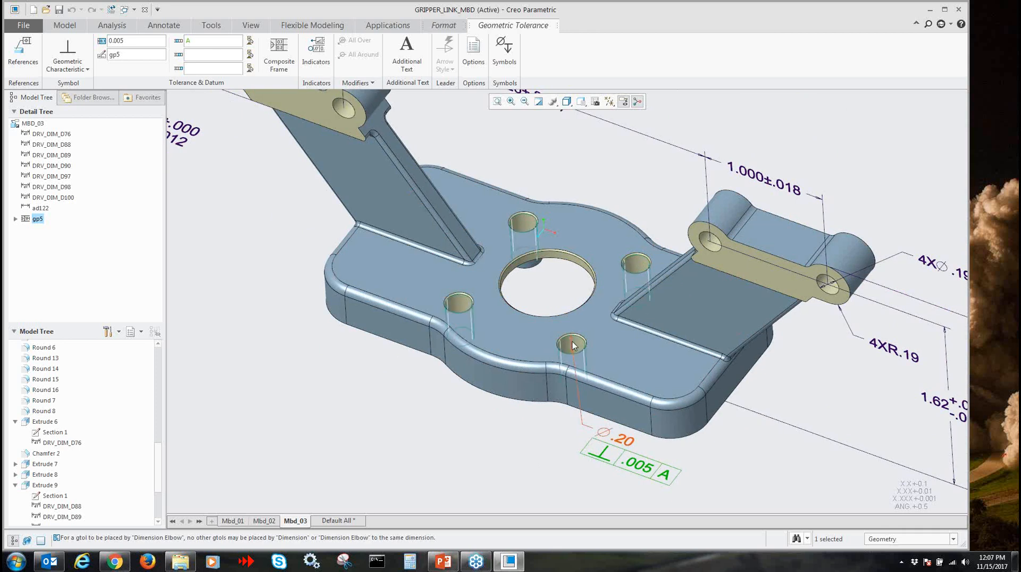
click(536, 455)
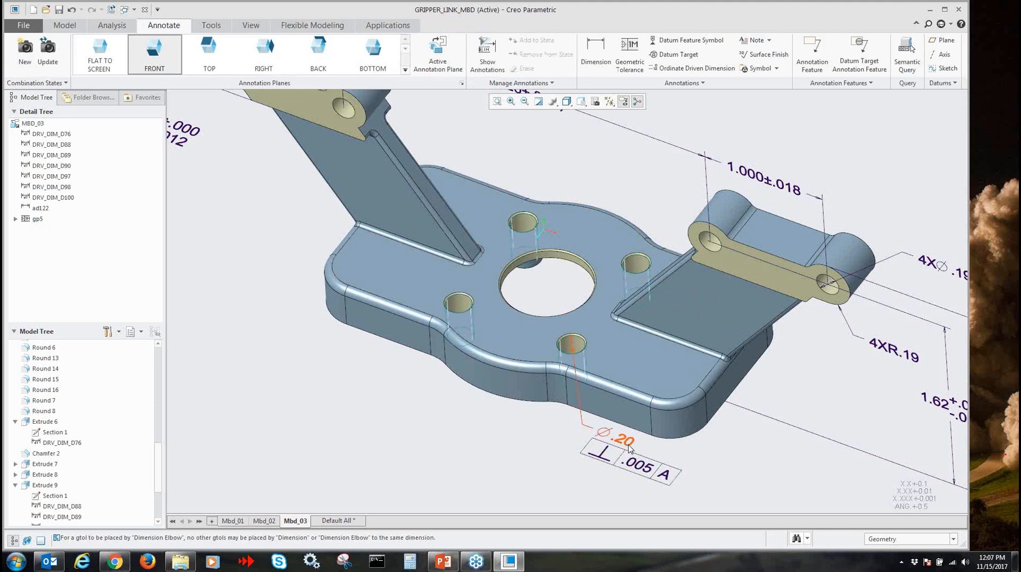
Add the text "4 PLACES" below the perpendicularity frame attached to the .20 diameter dimension
click(623, 440)
click(638, 471)
click(407, 47)
click(513, 175)
text(4 pla)
key(BackSpace)
key(BackSpace)
key(BackSpace)
key(Caps_Lock)
text(PLACES)
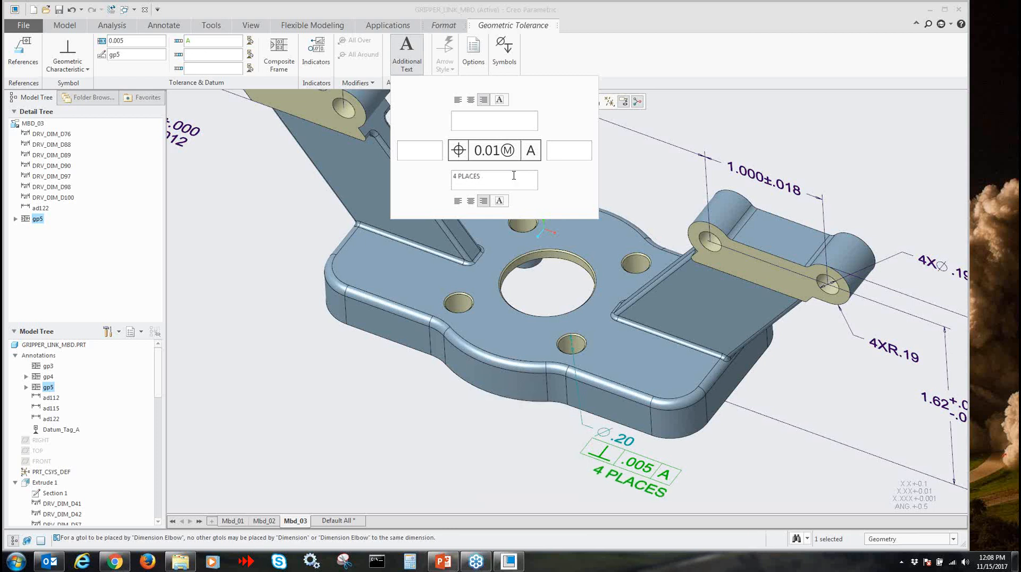
middle_click(444, 454)
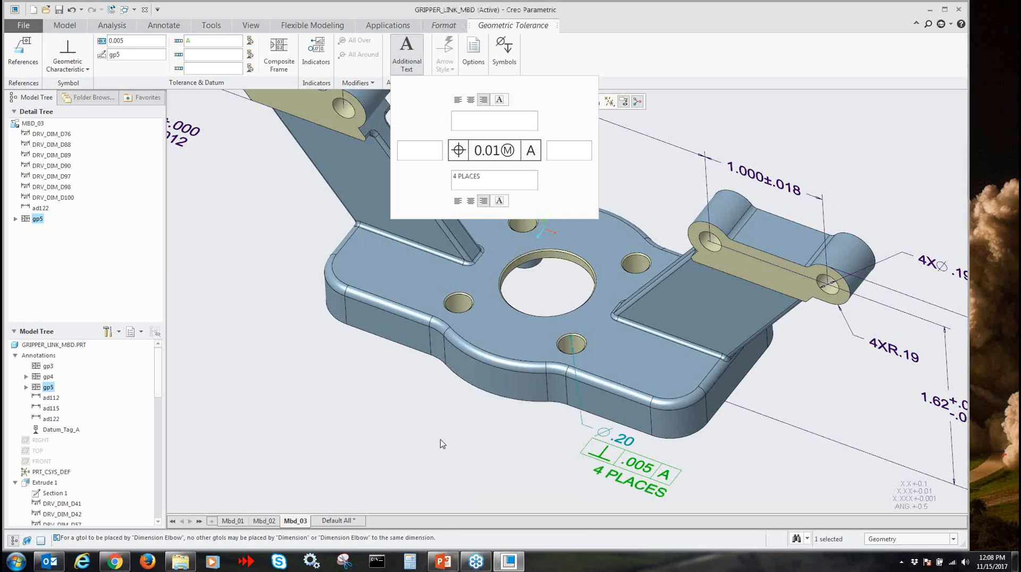
Add the surfaces of all four small base plate holes as references of the 4 PLACES perpendicularity tolerance
click(621, 456)
click(21, 58)
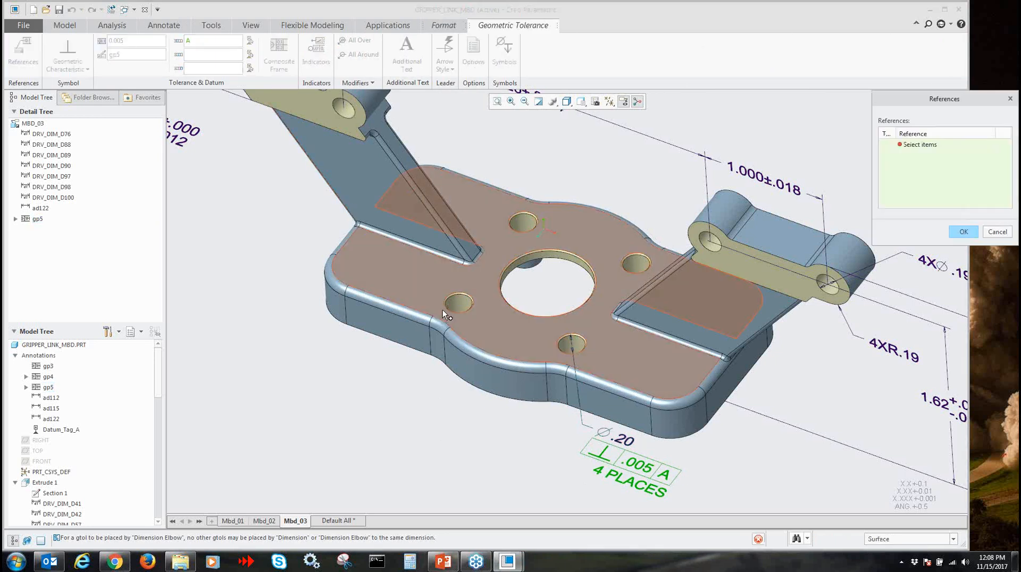
click(458, 303)
ctrl+click(523, 224)
ctrl+click(639, 266)
ctrl+click(572, 344)
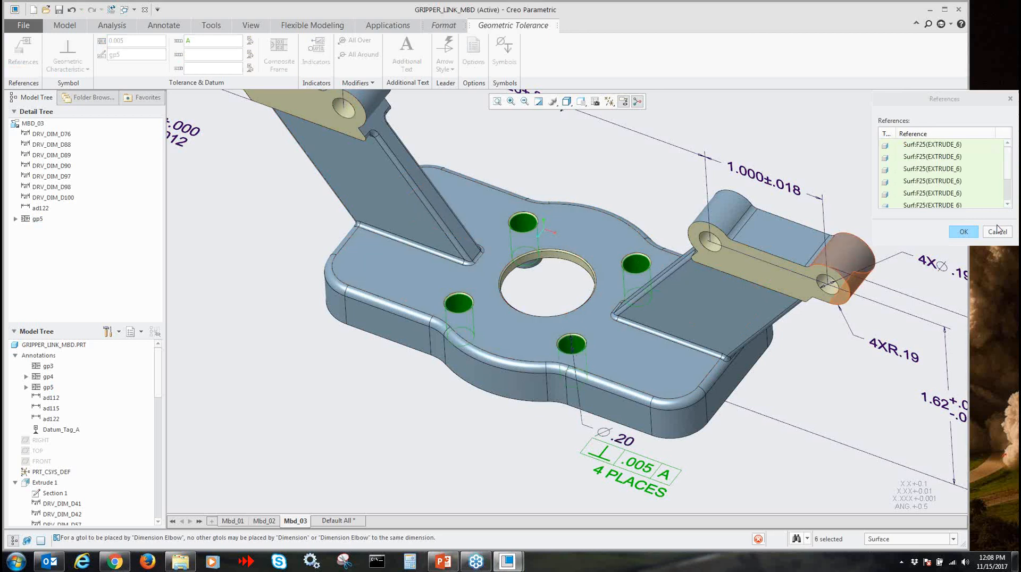
click(963, 231)
click(868, 167)
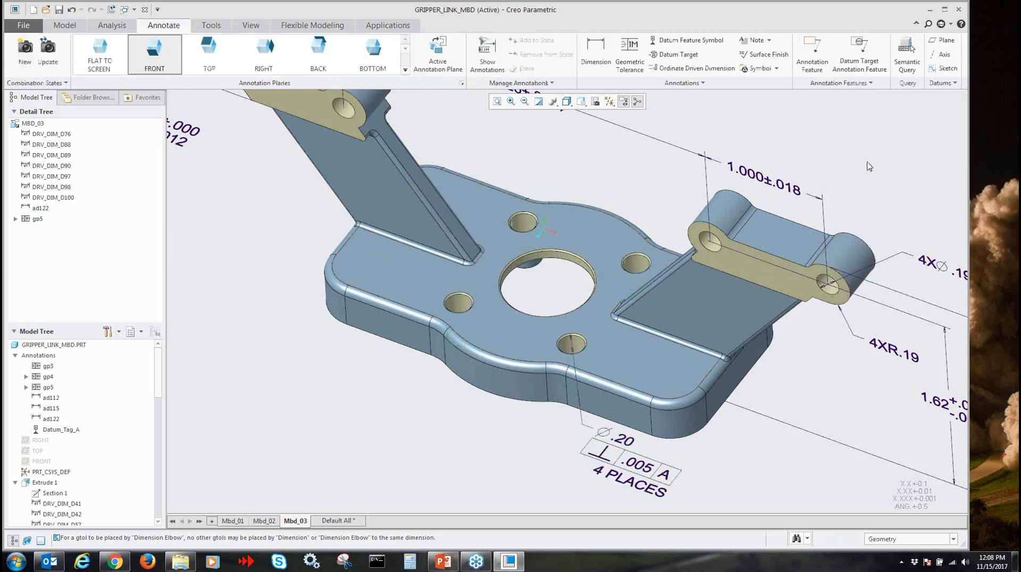
click(628, 443)
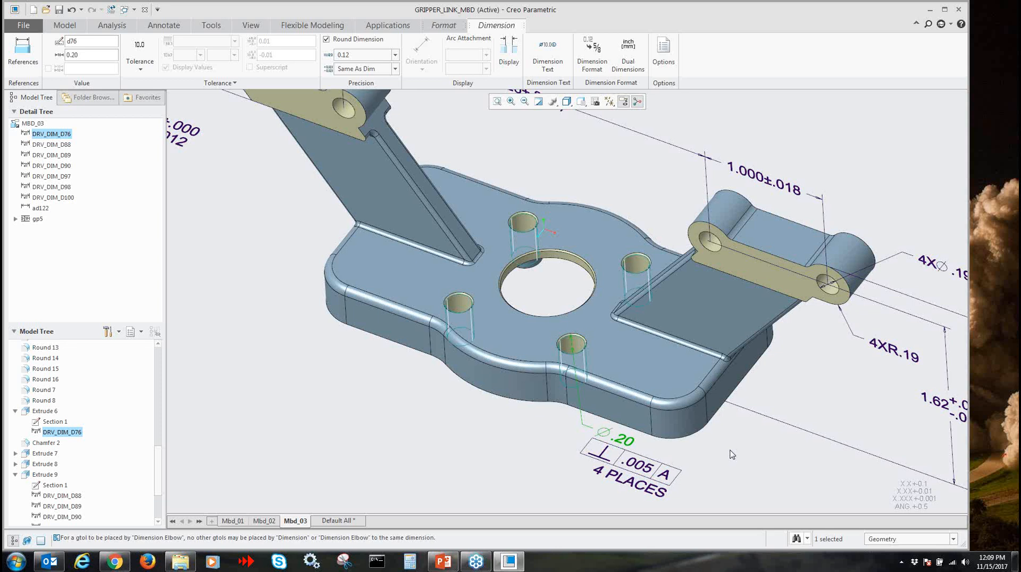
click(511, 451)
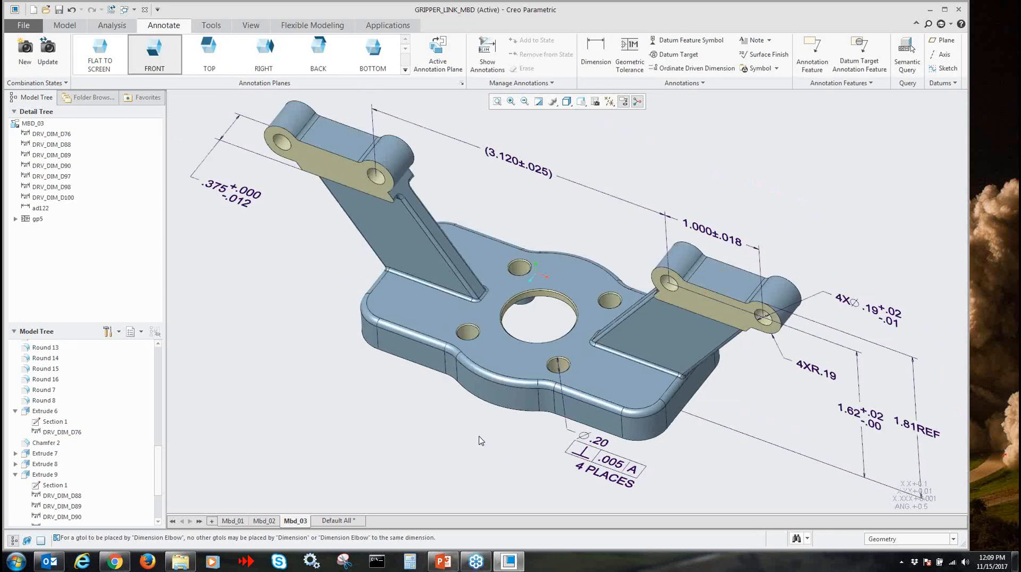
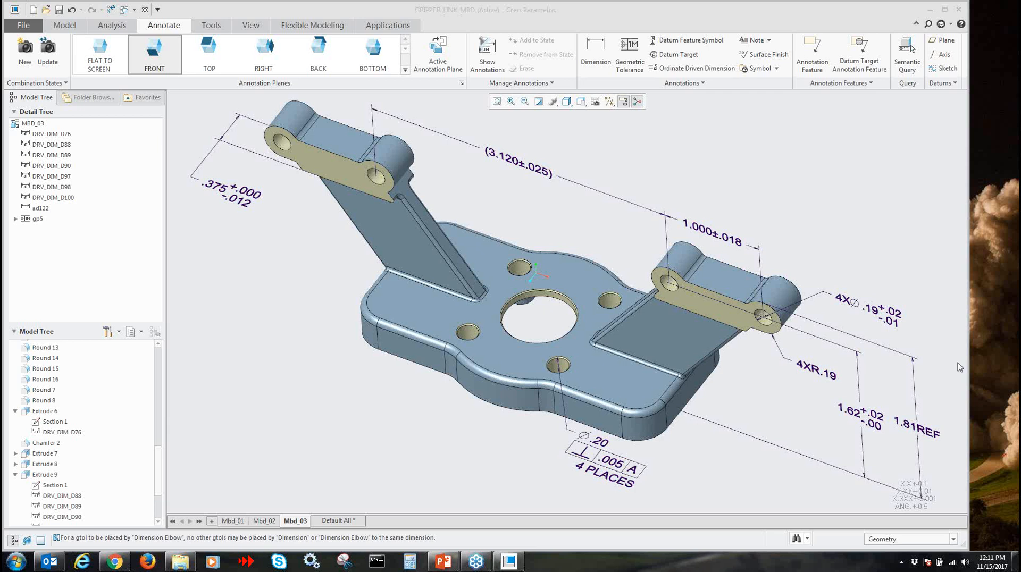
Open the combination state assignment for the 1.000±.018 dimension to review the available states, and dismiss it
click(541, 213)
click(532, 175)
click(180, 27)
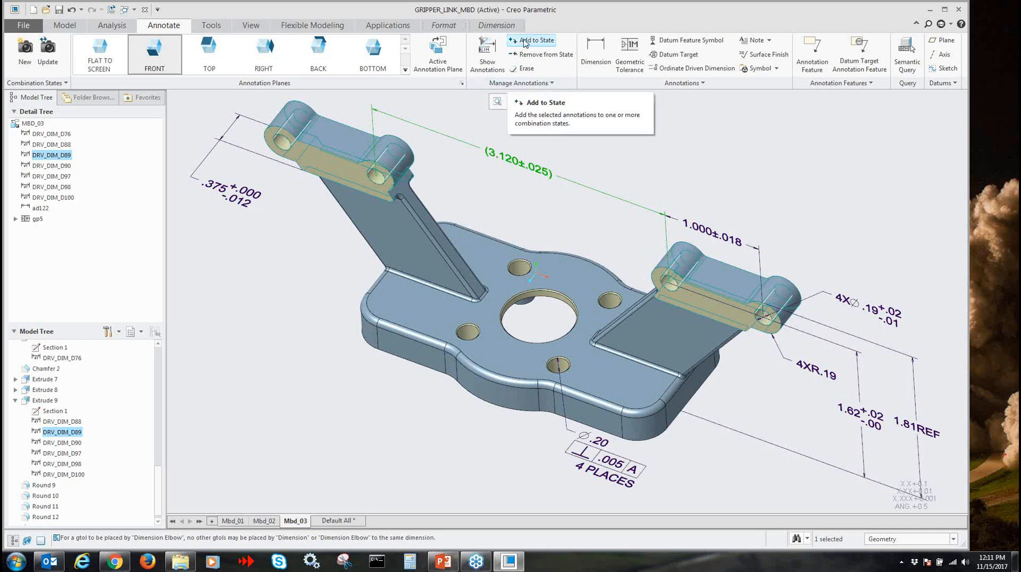
click(704, 229)
click(723, 233)
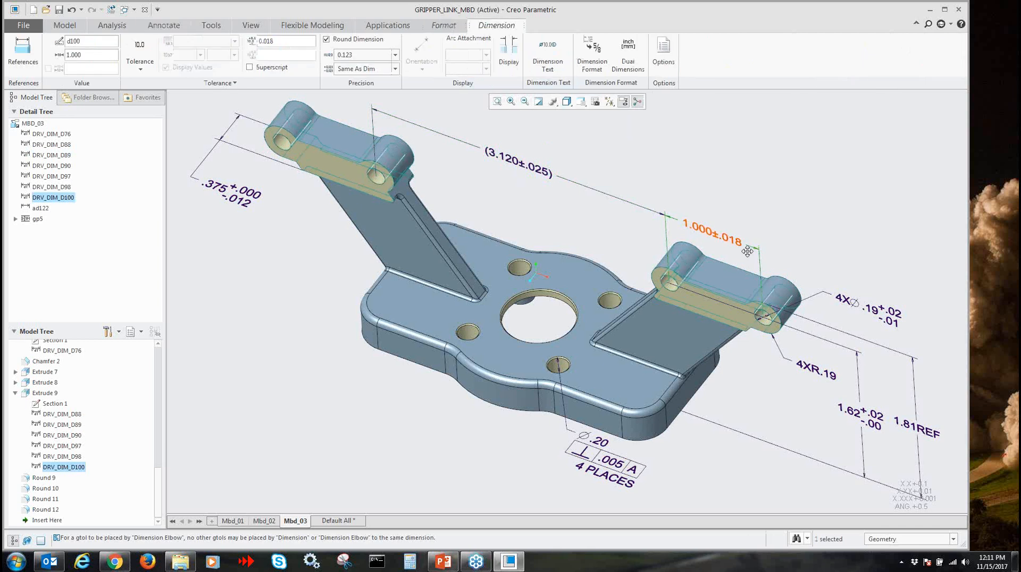
click(162, 28)
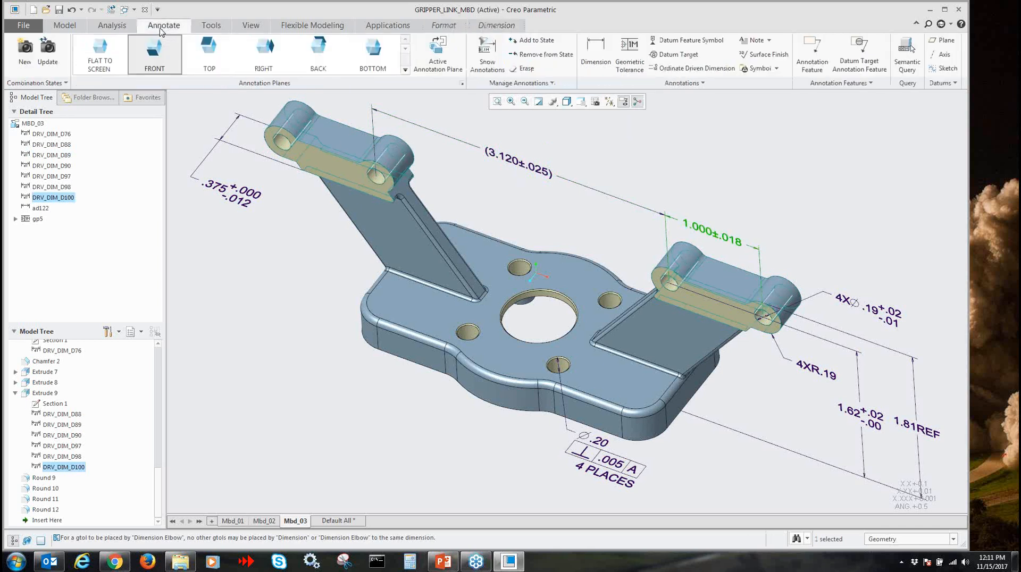
click(536, 42)
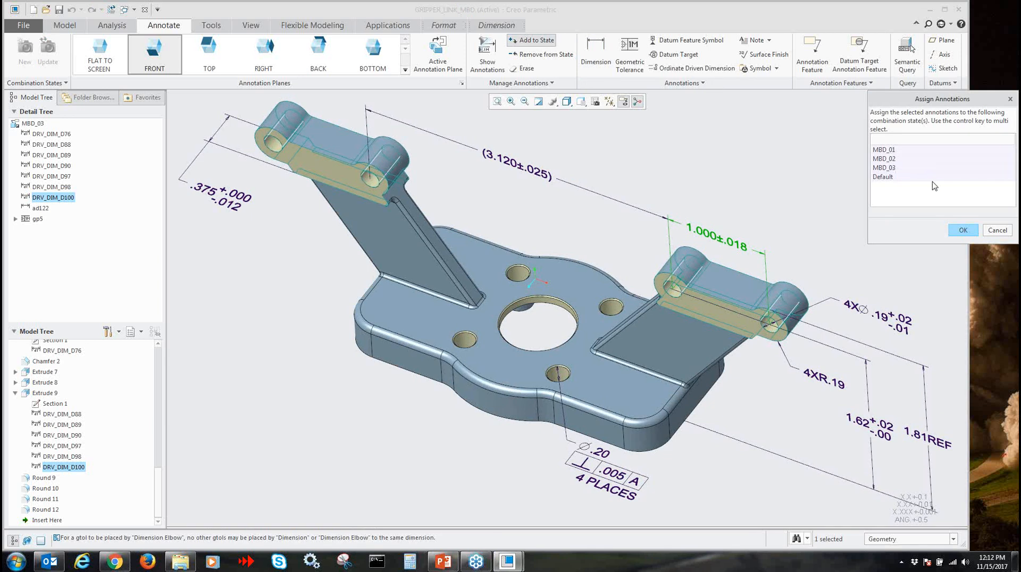
click(963, 230)
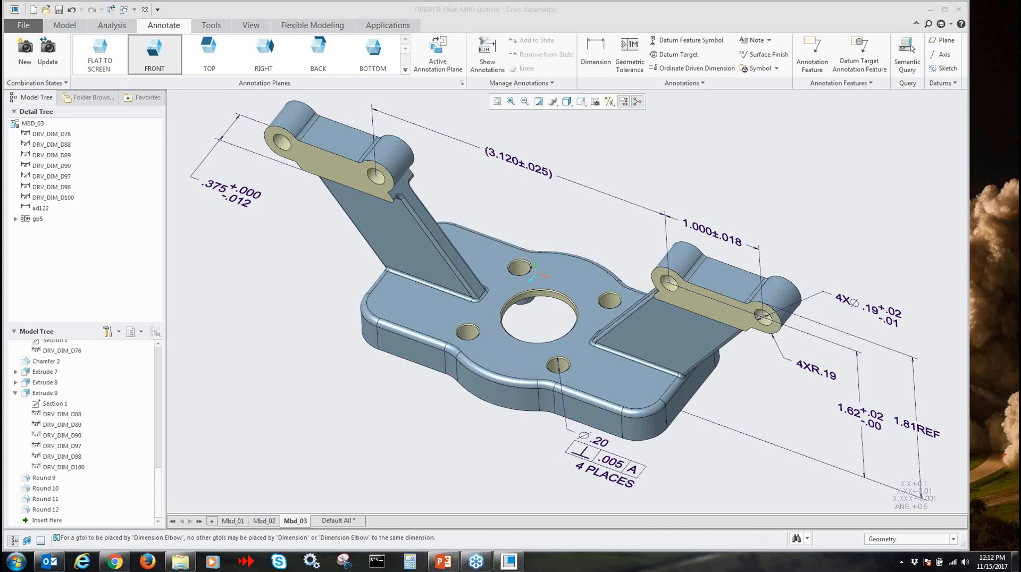
click(547, 204)
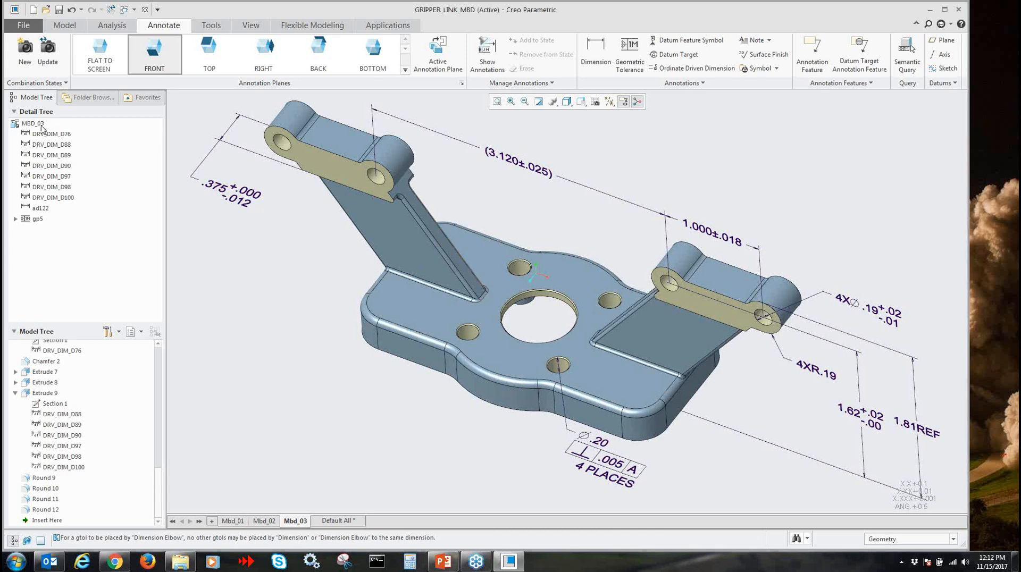
Inspect the part in the Default All combination state and switch to the Mbd_02 state
click(339, 523)
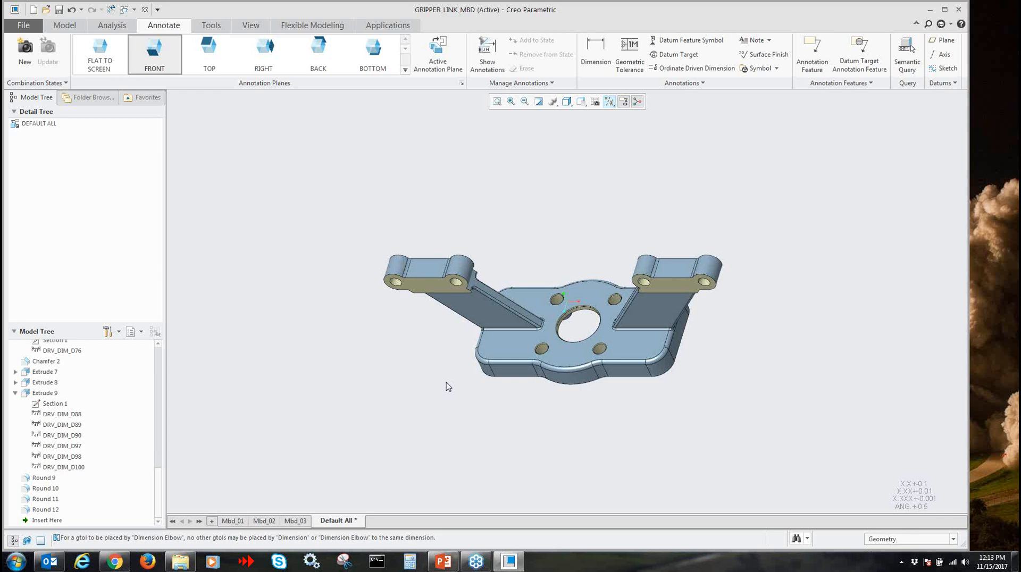
scroll(943, 307, down, 1)
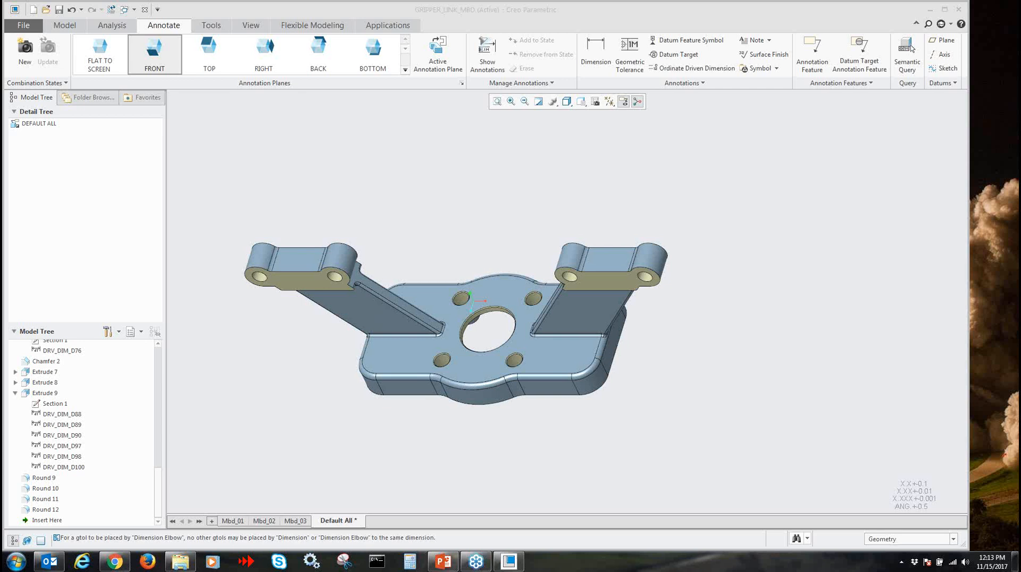
click(691, 439)
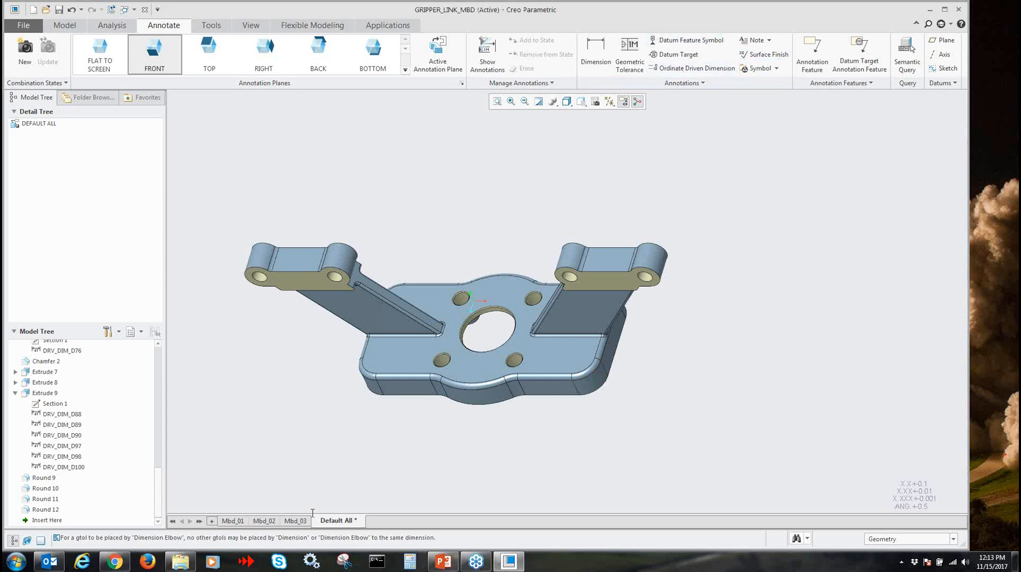
click(268, 519)
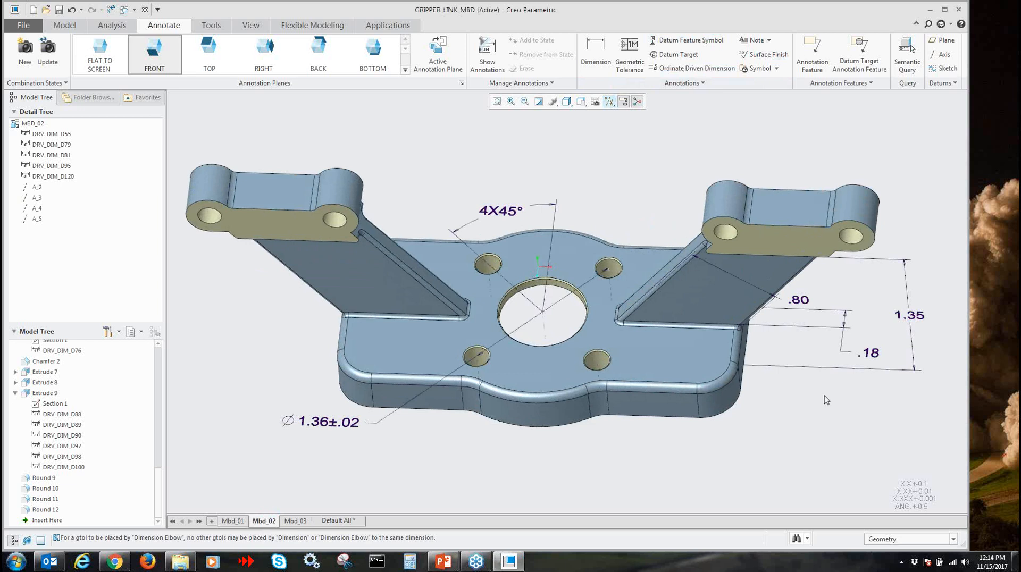
Select the .18 dimension and look through the additional reference dimension commands
click(878, 356)
click(157, 26)
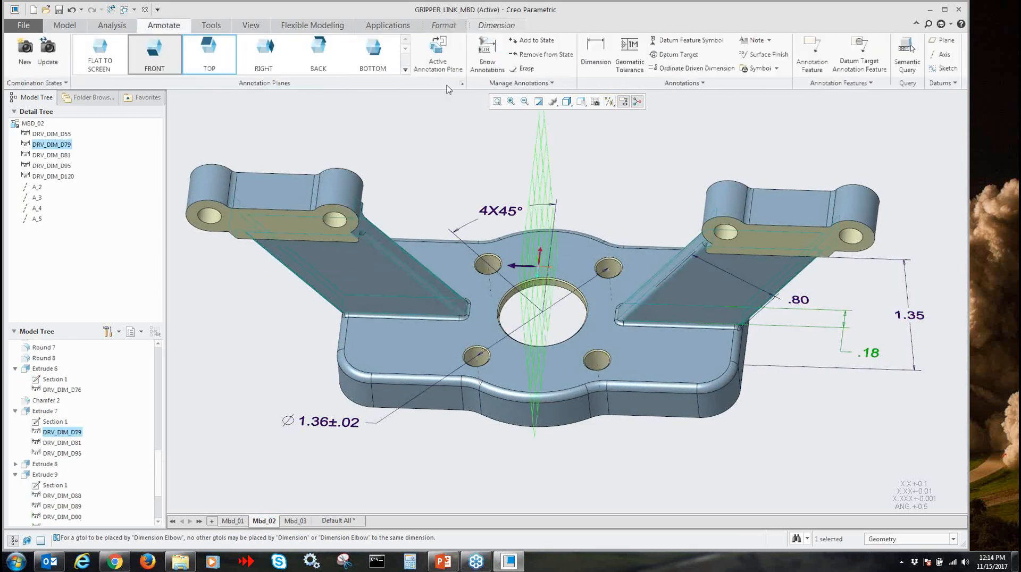
click(682, 85)
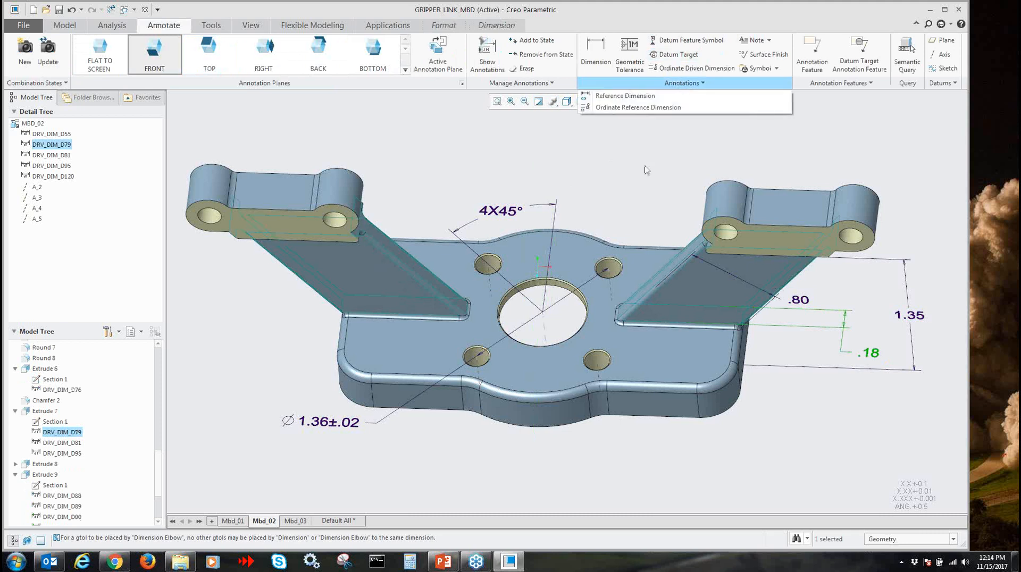
click(678, 171)
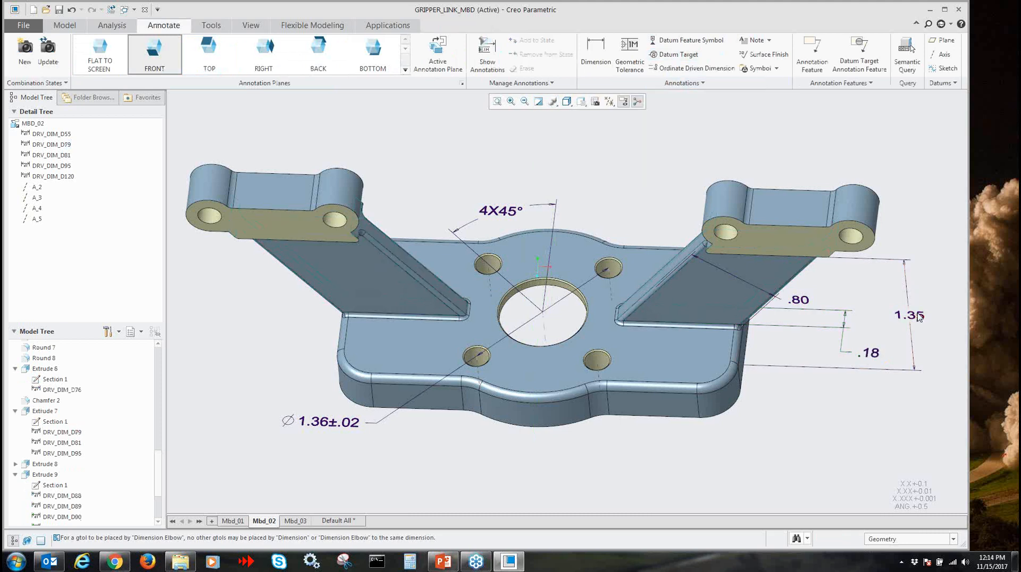
Select the 1.35 height dimension and check the options available for its upper witness line
click(864, 261)
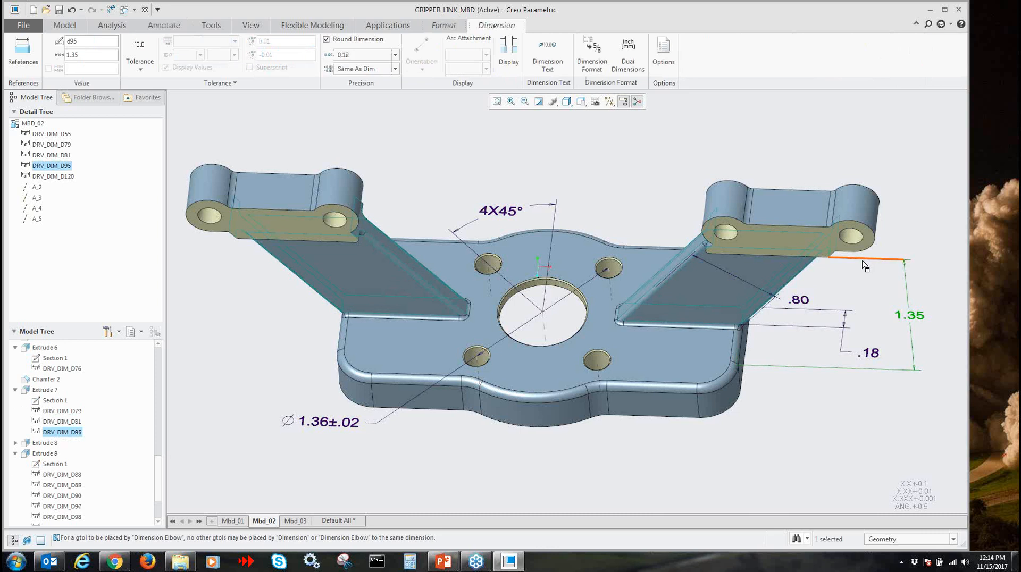
right_click(864, 262)
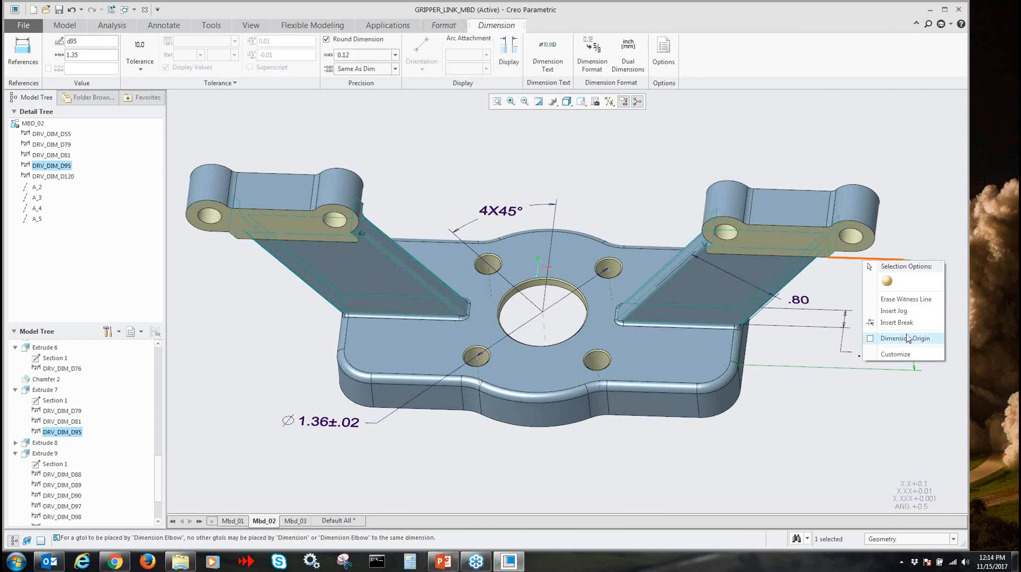
click(863, 409)
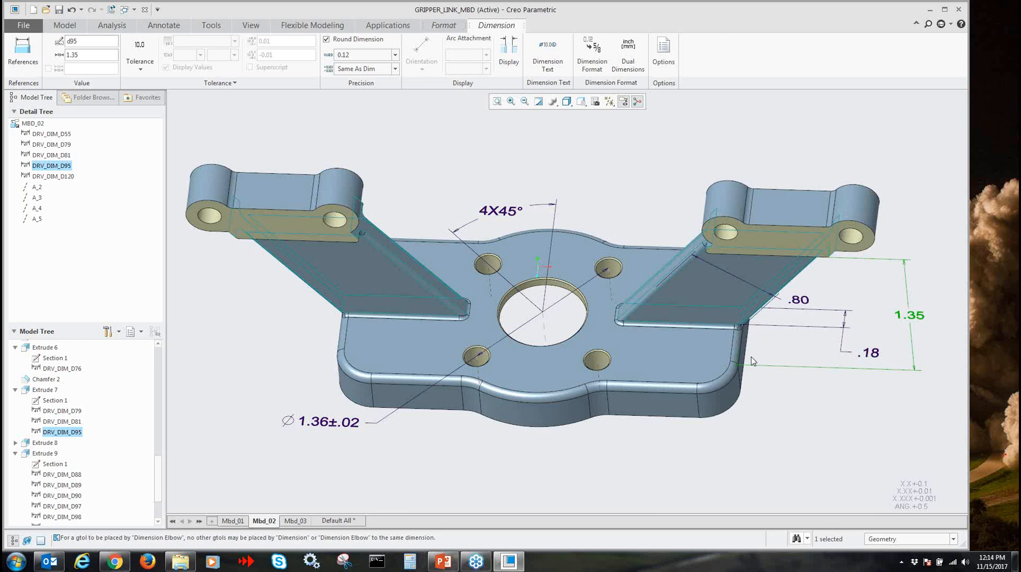
Examine where the 1.35 height dimension attaches to the part and review its dimension references
scroll(798, 377, down, 2)
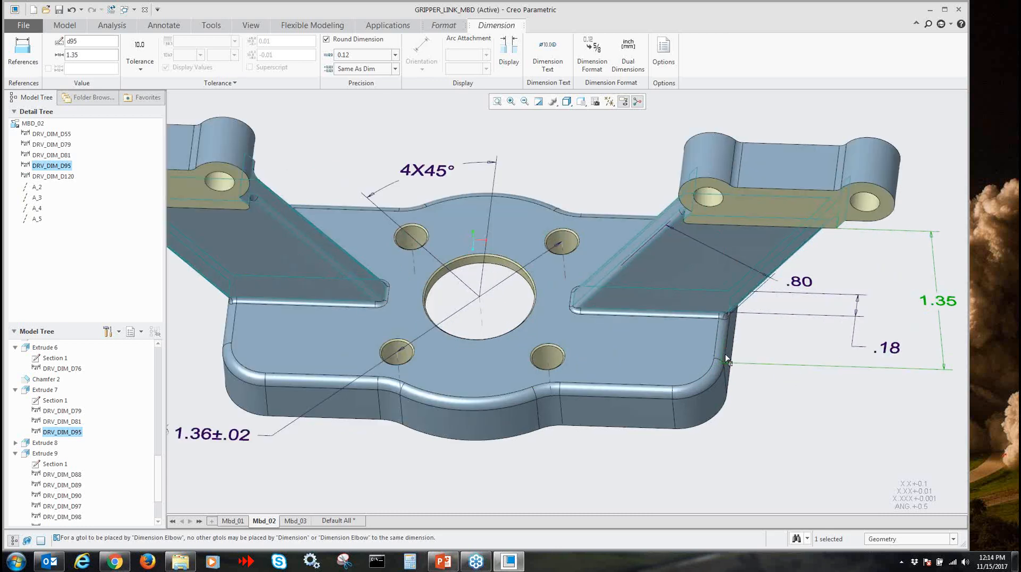
mouse_move(725, 359)
mouse_down()
mouse_move(725, 367)
mouse_move(753, 367)
mouse_move(732, 365)
mouse_up()
middle_drag(793, 426, 749, 360)
scroll(774, 292, down, 2)
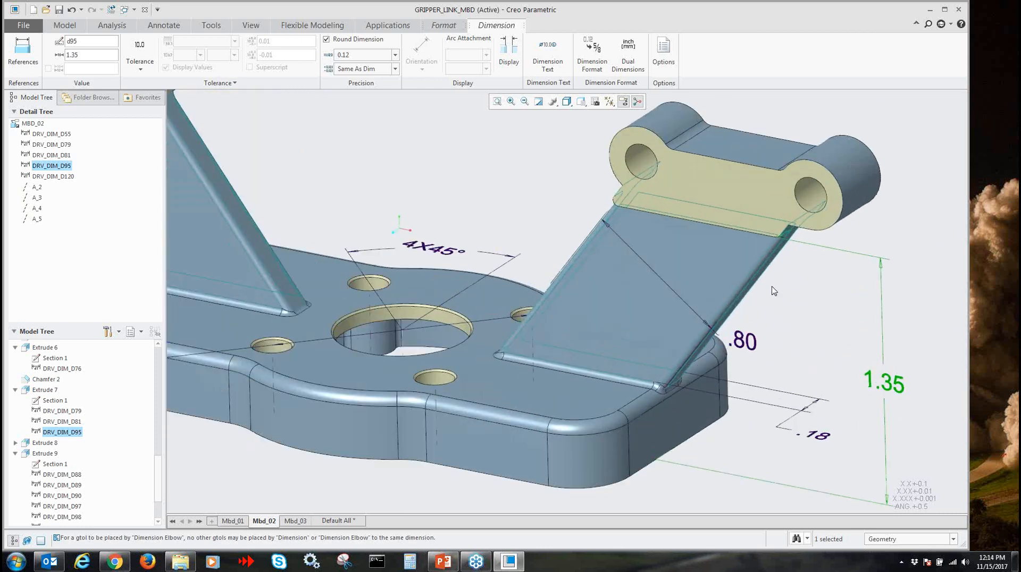
scroll(811, 350, down, 1)
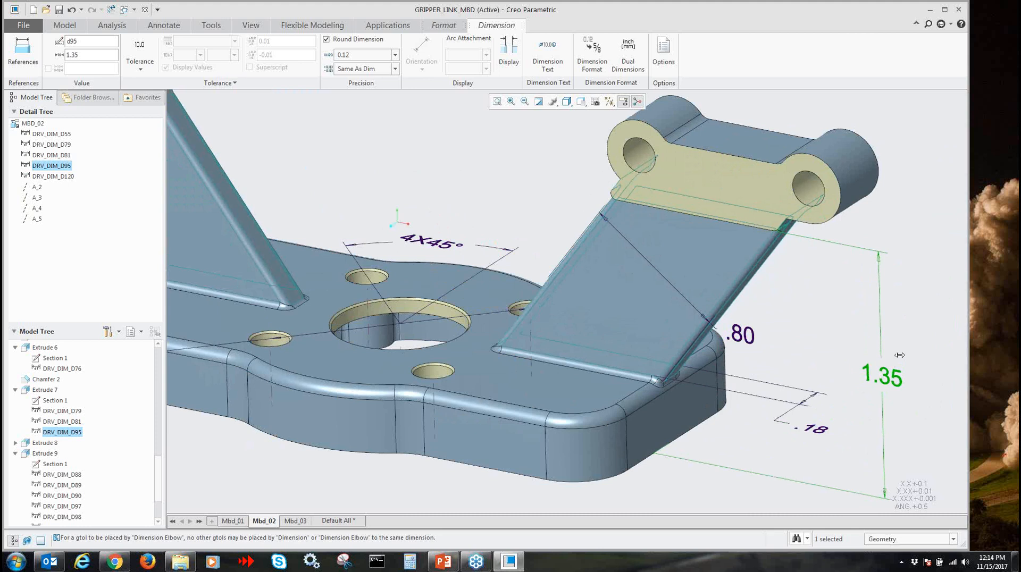
click(22, 49)
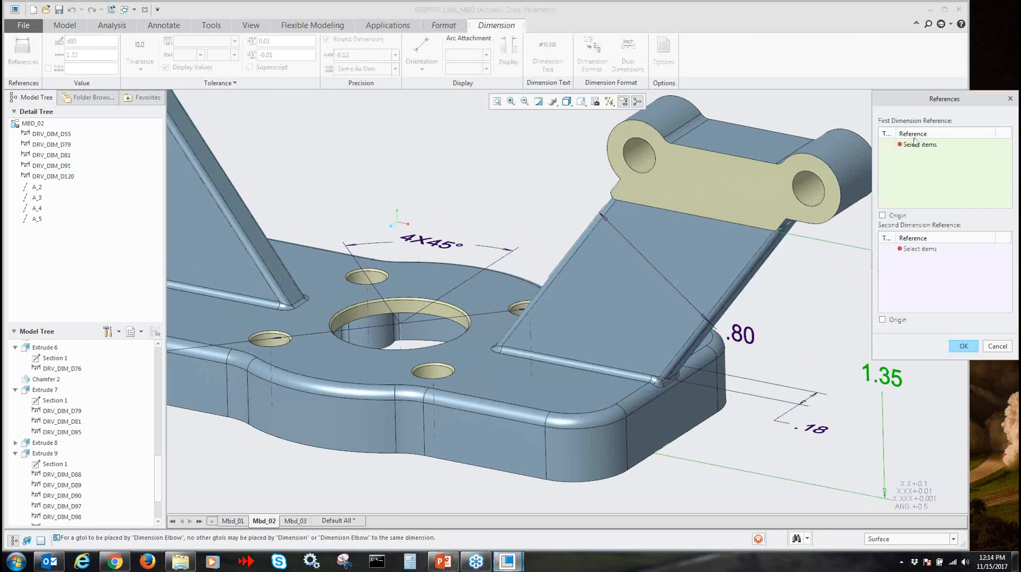
click(962, 346)
click(798, 332)
middle_drag(798, 333, 845, 331)
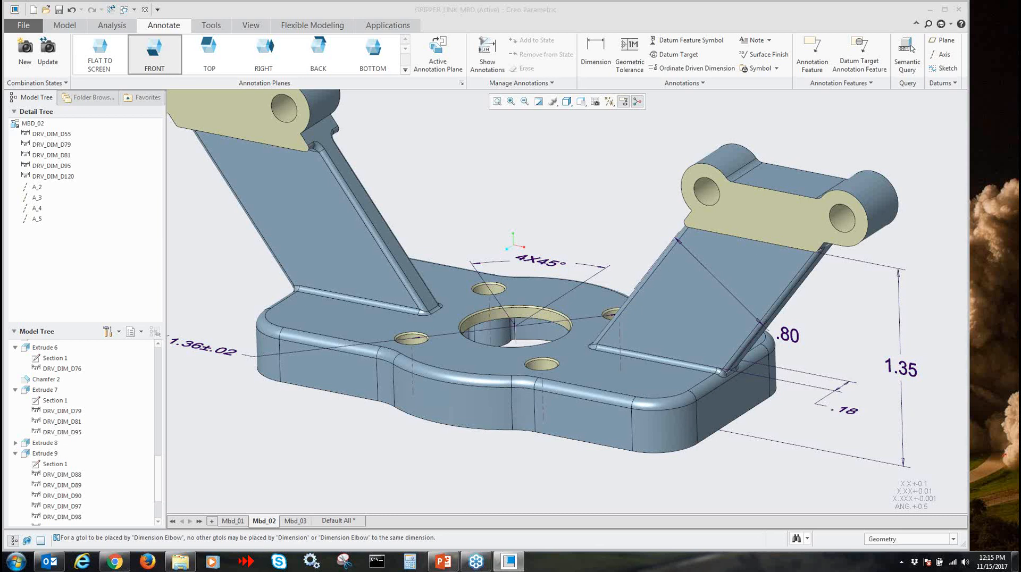
click(548, 213)
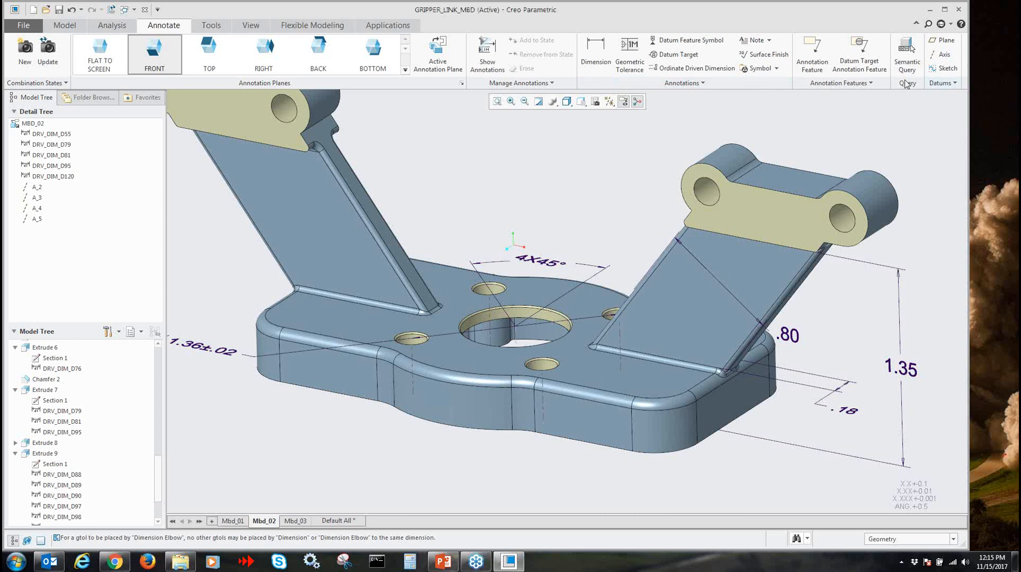
Browse the custom symbol files and the drawing symbol palette without placing a symbol
click(769, 71)
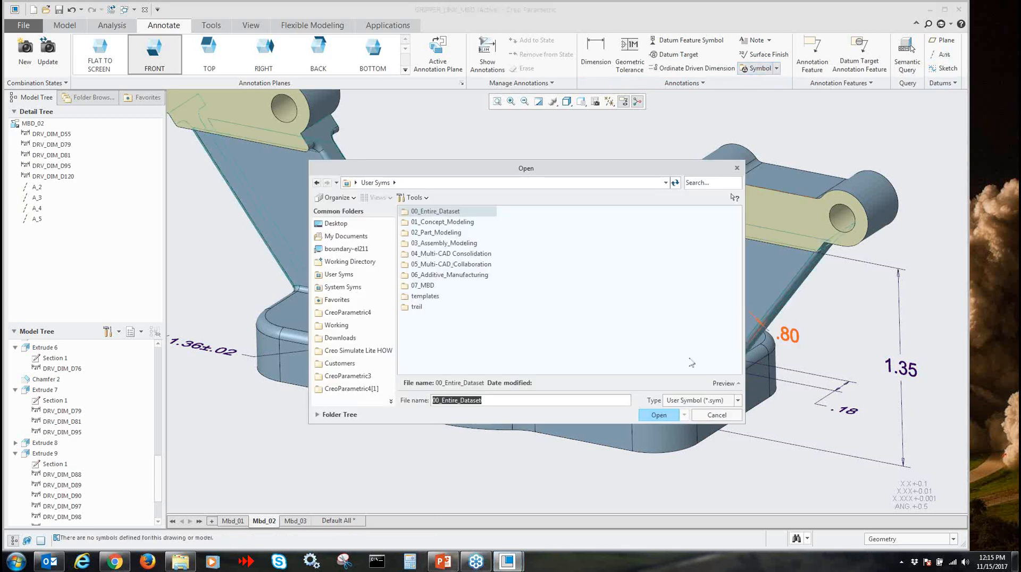
click(719, 416)
click(775, 69)
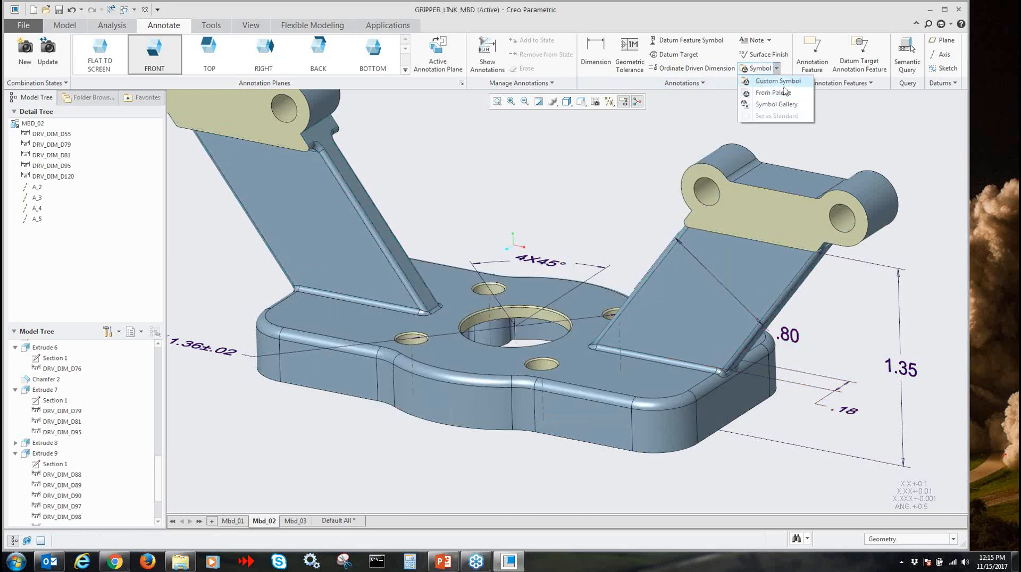
click(775, 93)
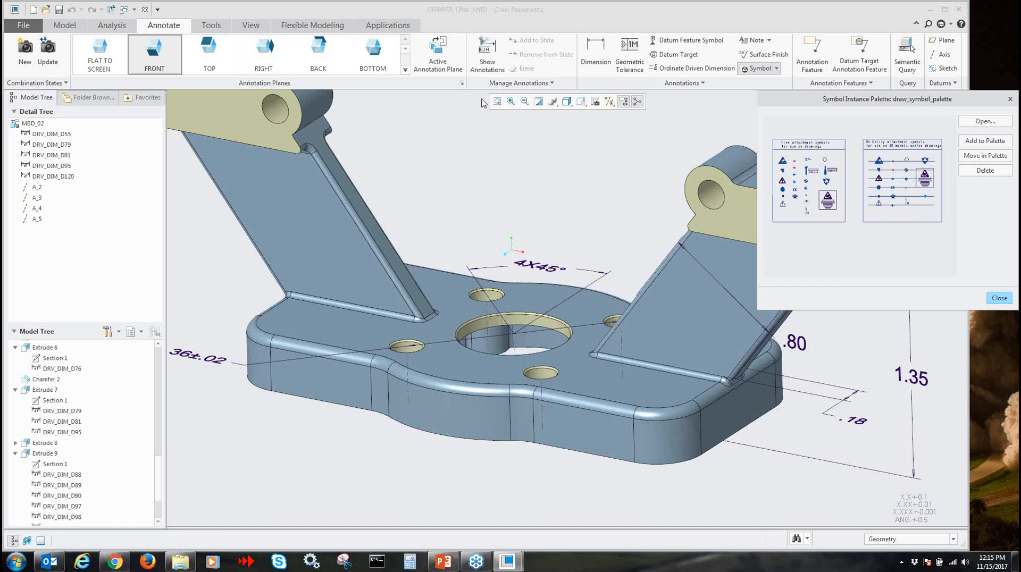
click(999, 299)
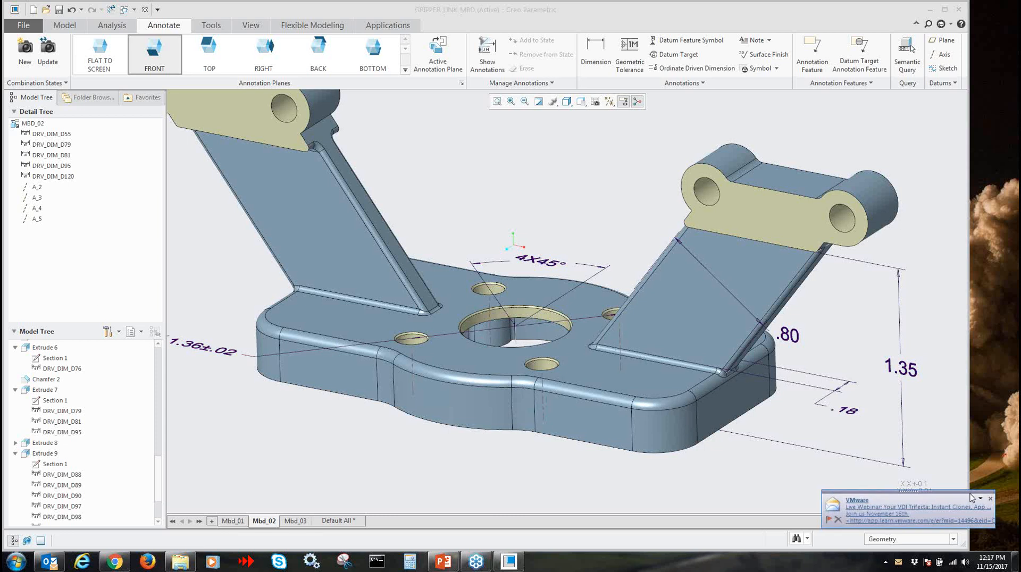
click(988, 497)
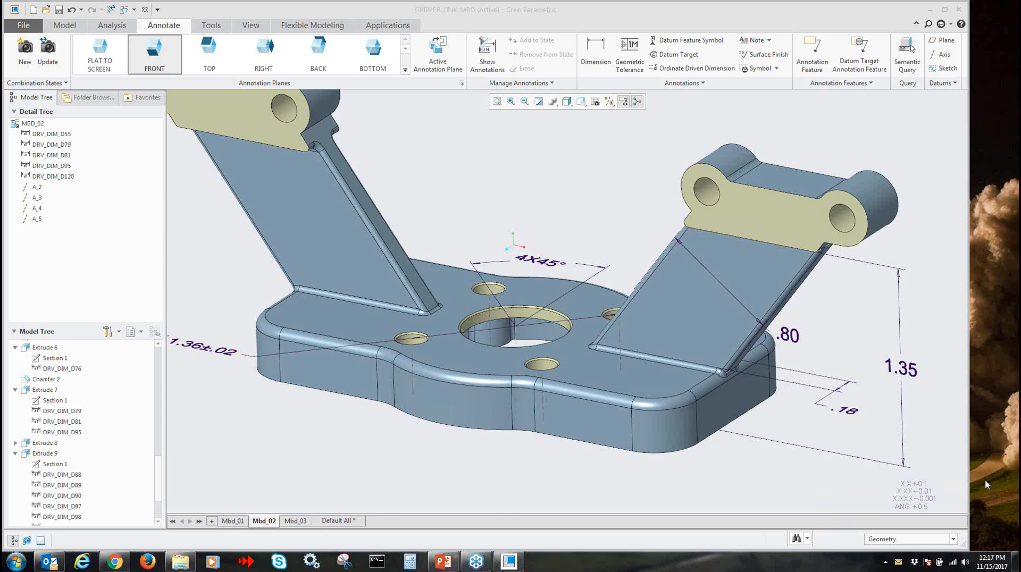
Start saving a copy of the gripper link part as a STEP file named gripper_link_mbd
click(23, 25)
mouse_move(36, 102)
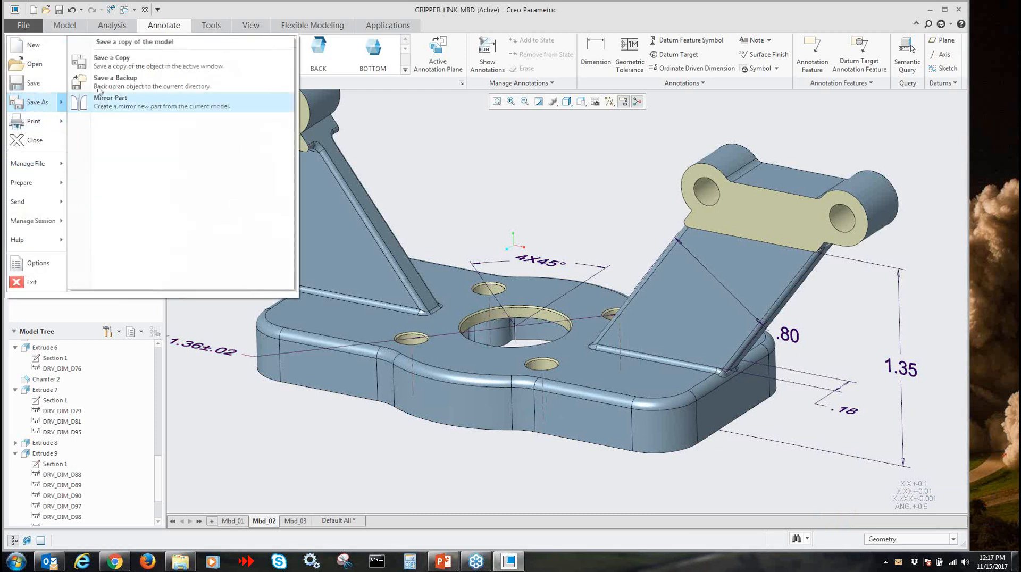
click(109, 59)
click(393, 422)
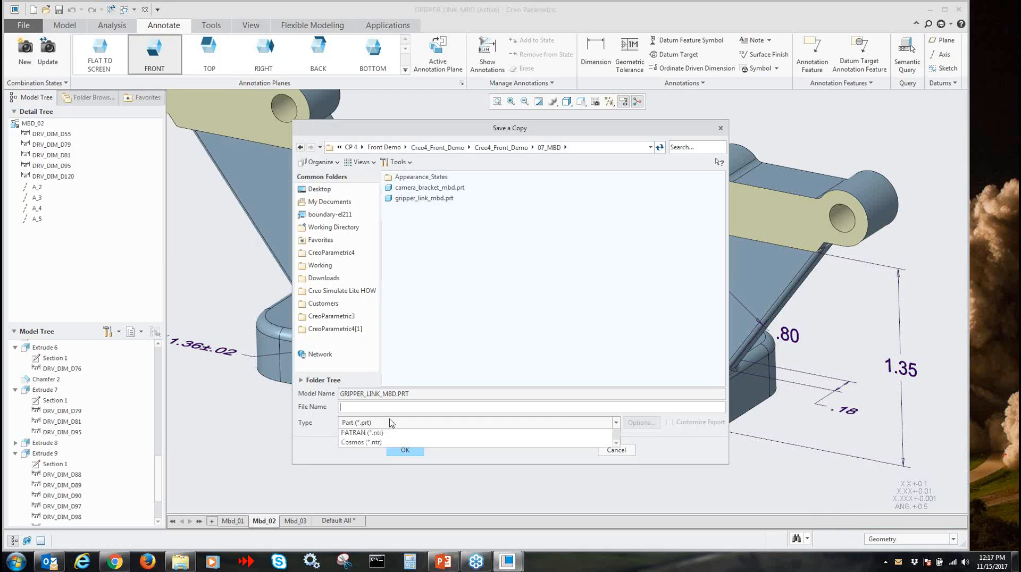
click(362, 491)
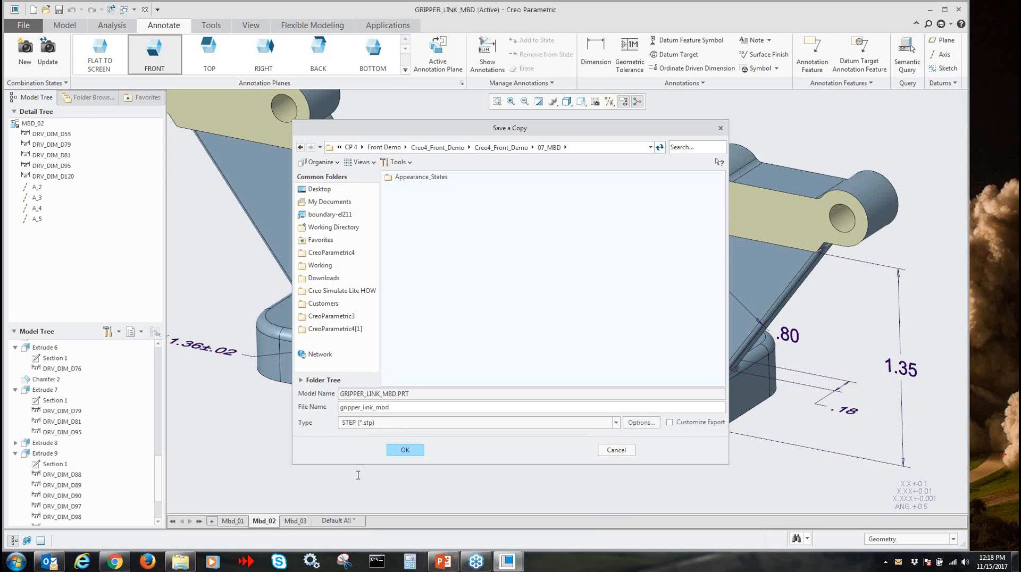
Set the STEP export application protocol to ap242_e1 and review the part export choices, keeping As Is
click(641, 423)
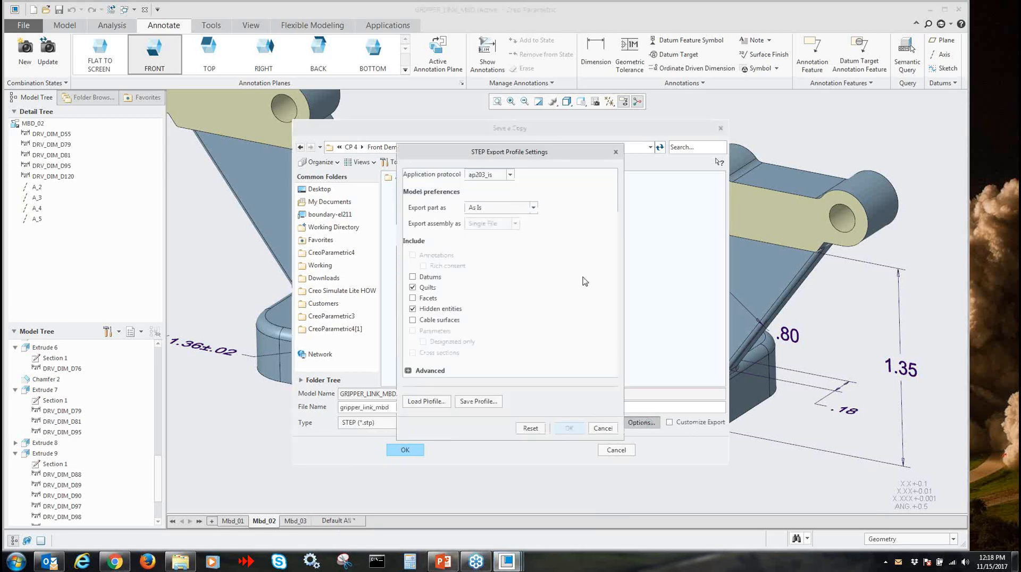
click(509, 175)
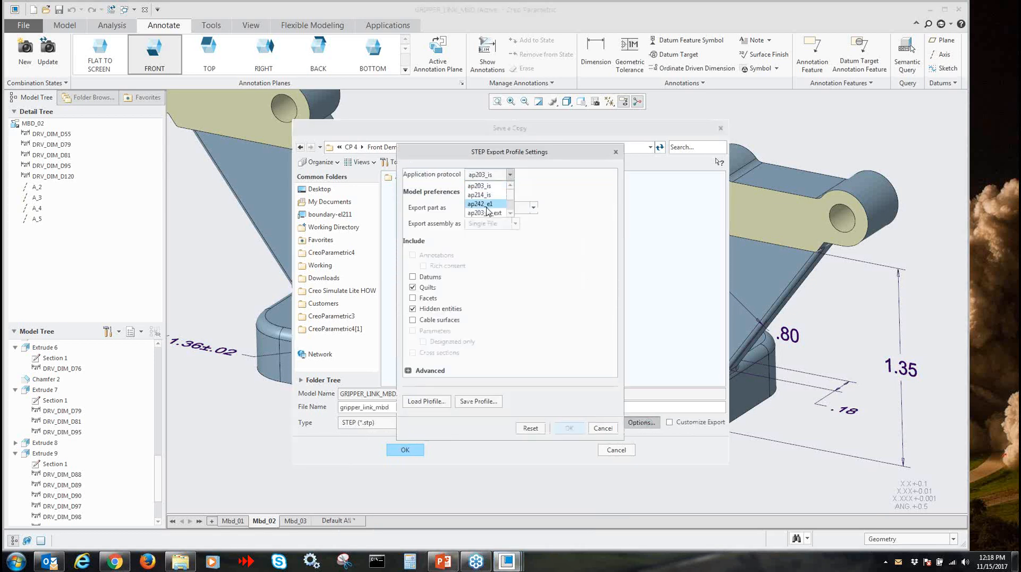
click(483, 204)
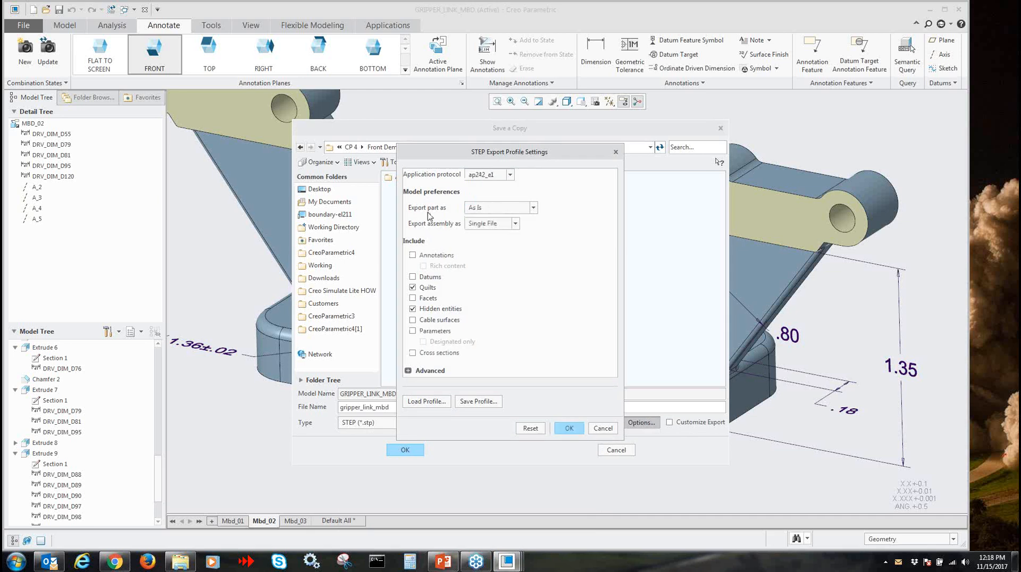
click(499, 214)
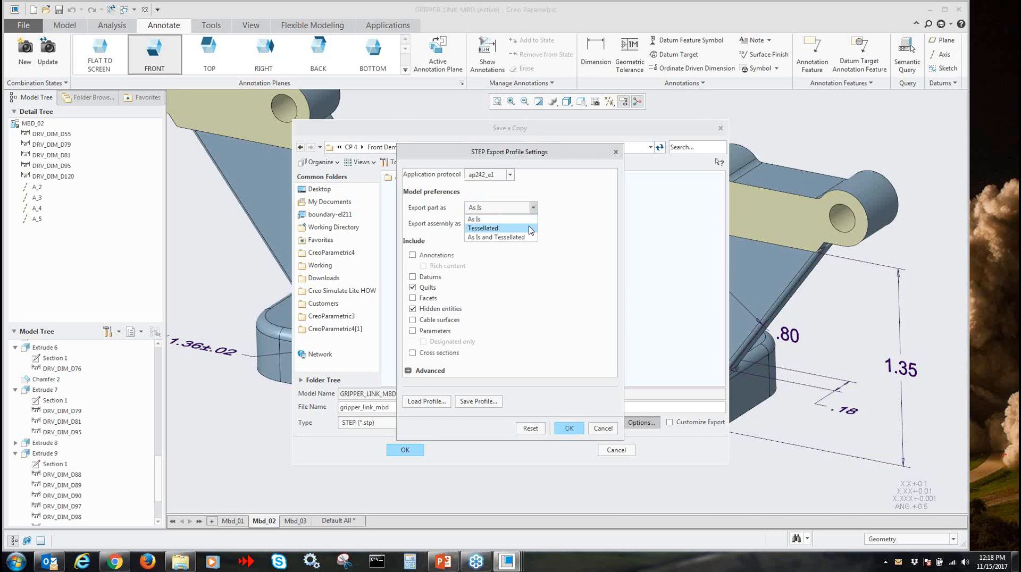
click(580, 262)
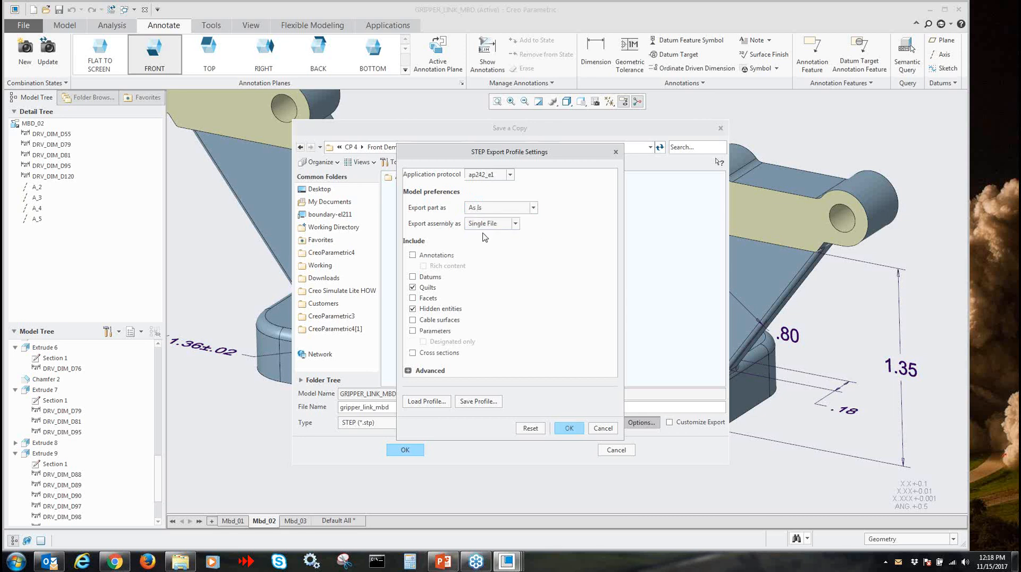
Include annotations with rich content in the STEP export profile, review its advanced settings, accept the profile and cancel the copy
click(412, 256)
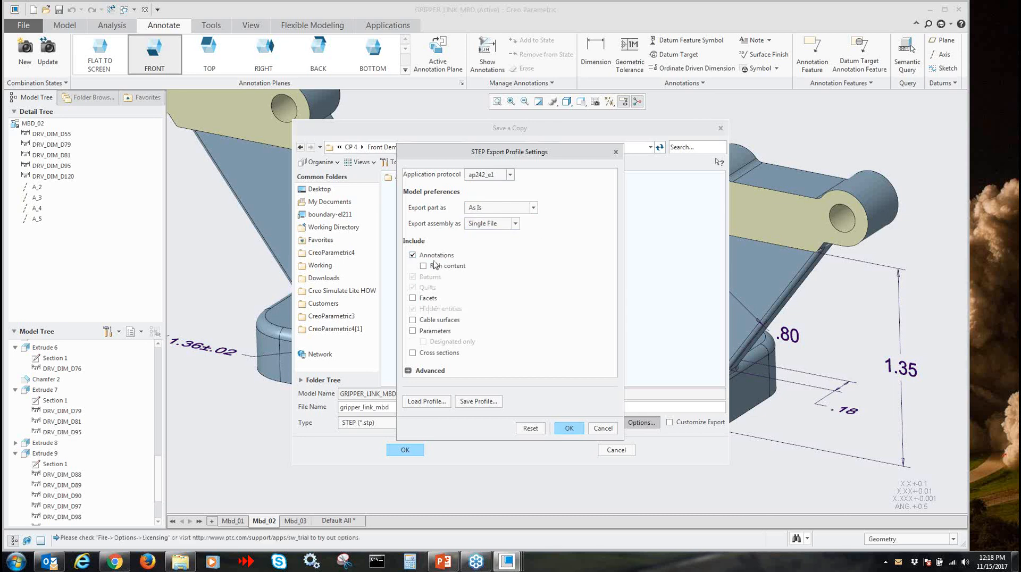
click(423, 266)
click(408, 370)
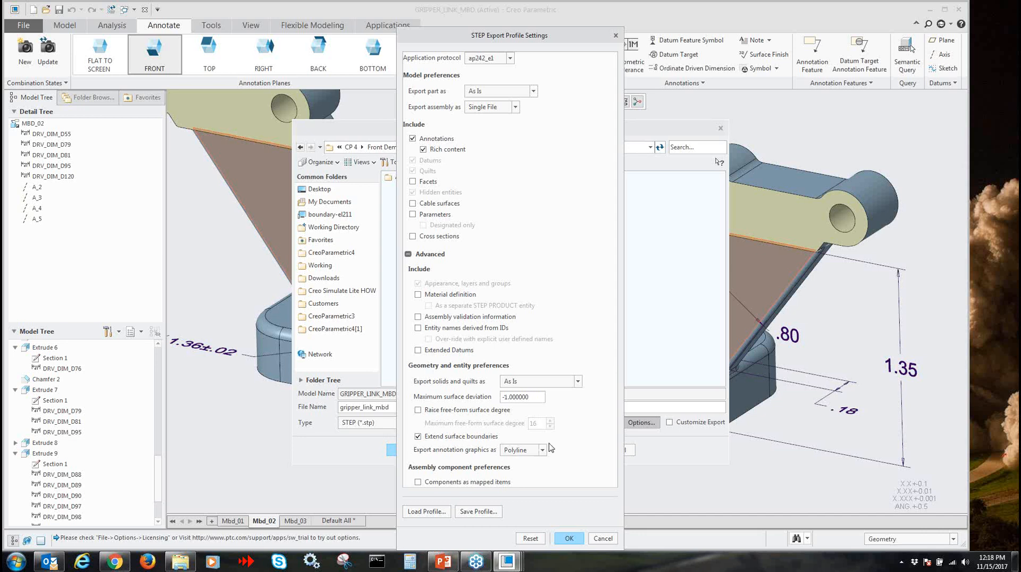
click(569, 538)
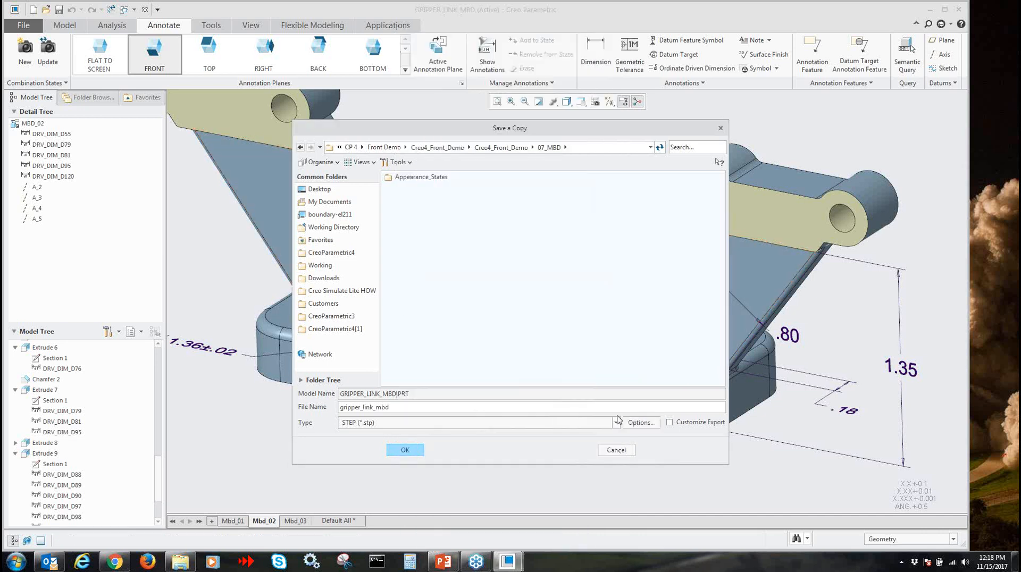
click(611, 451)
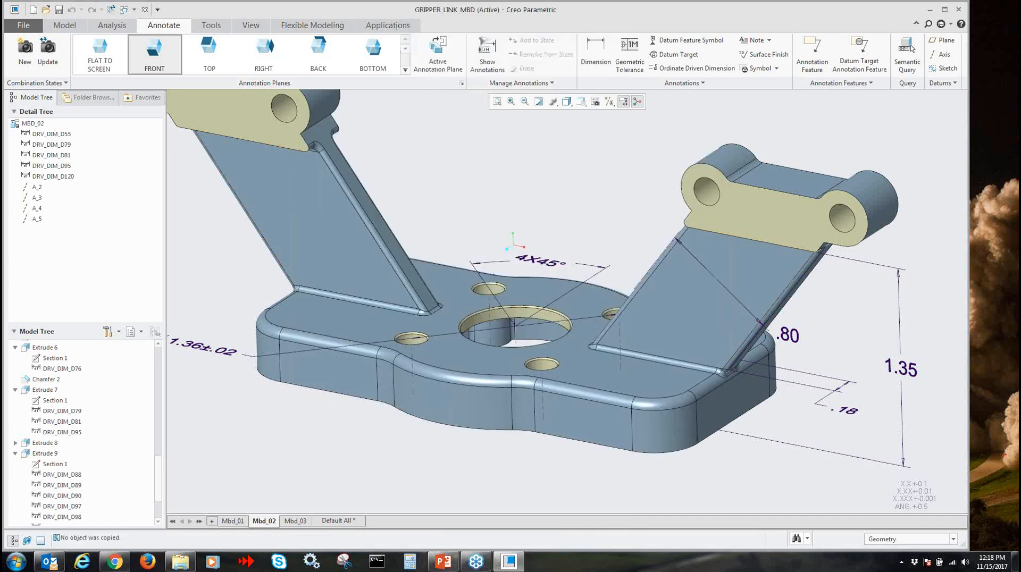